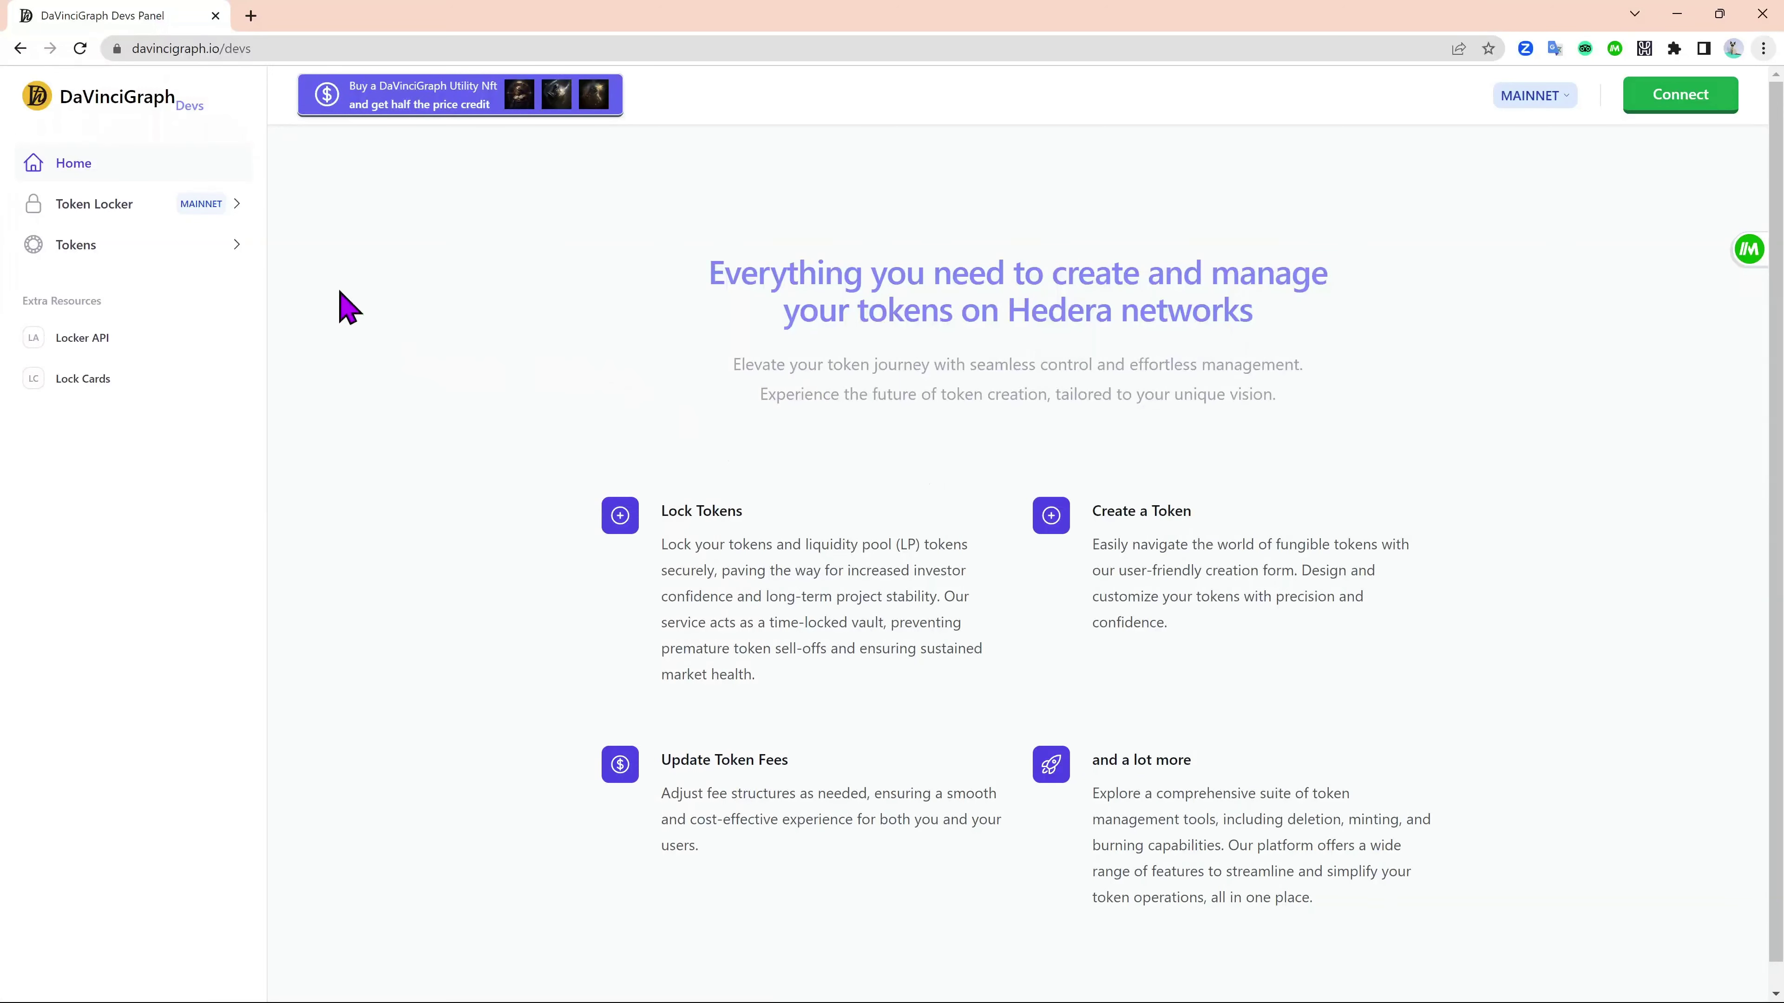
# - Open the Token Locker's list of locked tokens and look through its entries
pyautogui.click(131, 211)
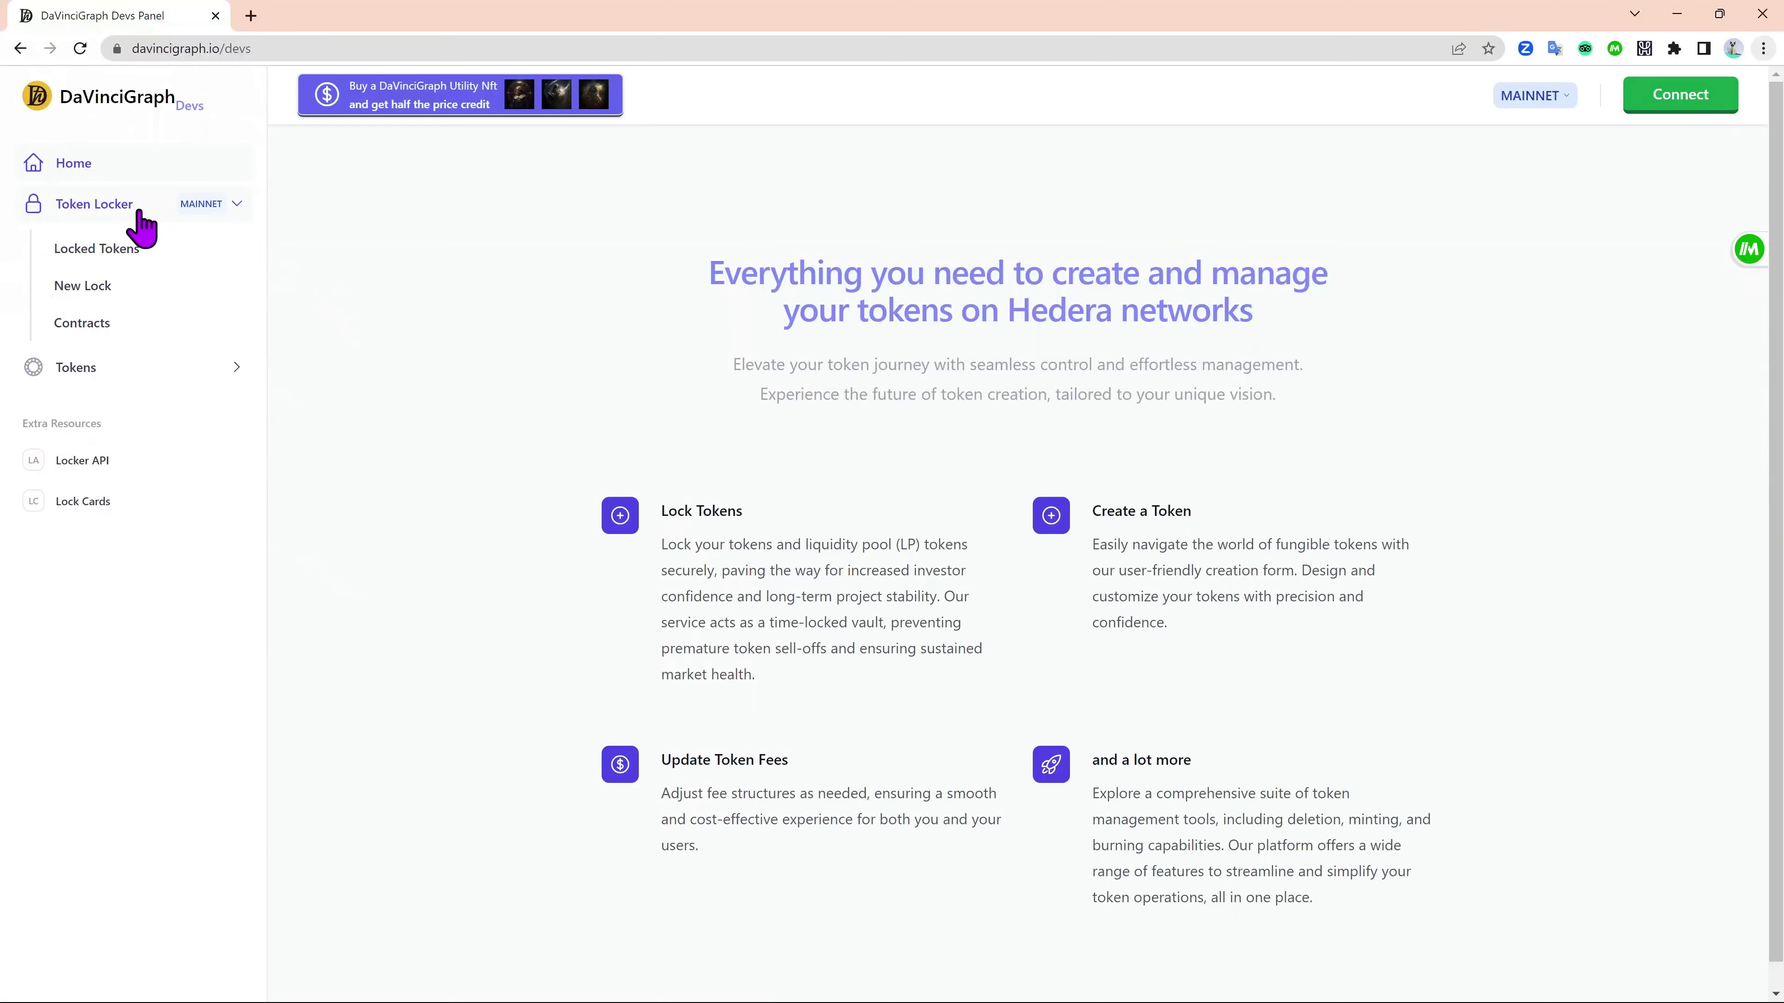
pyautogui.click(123, 251)
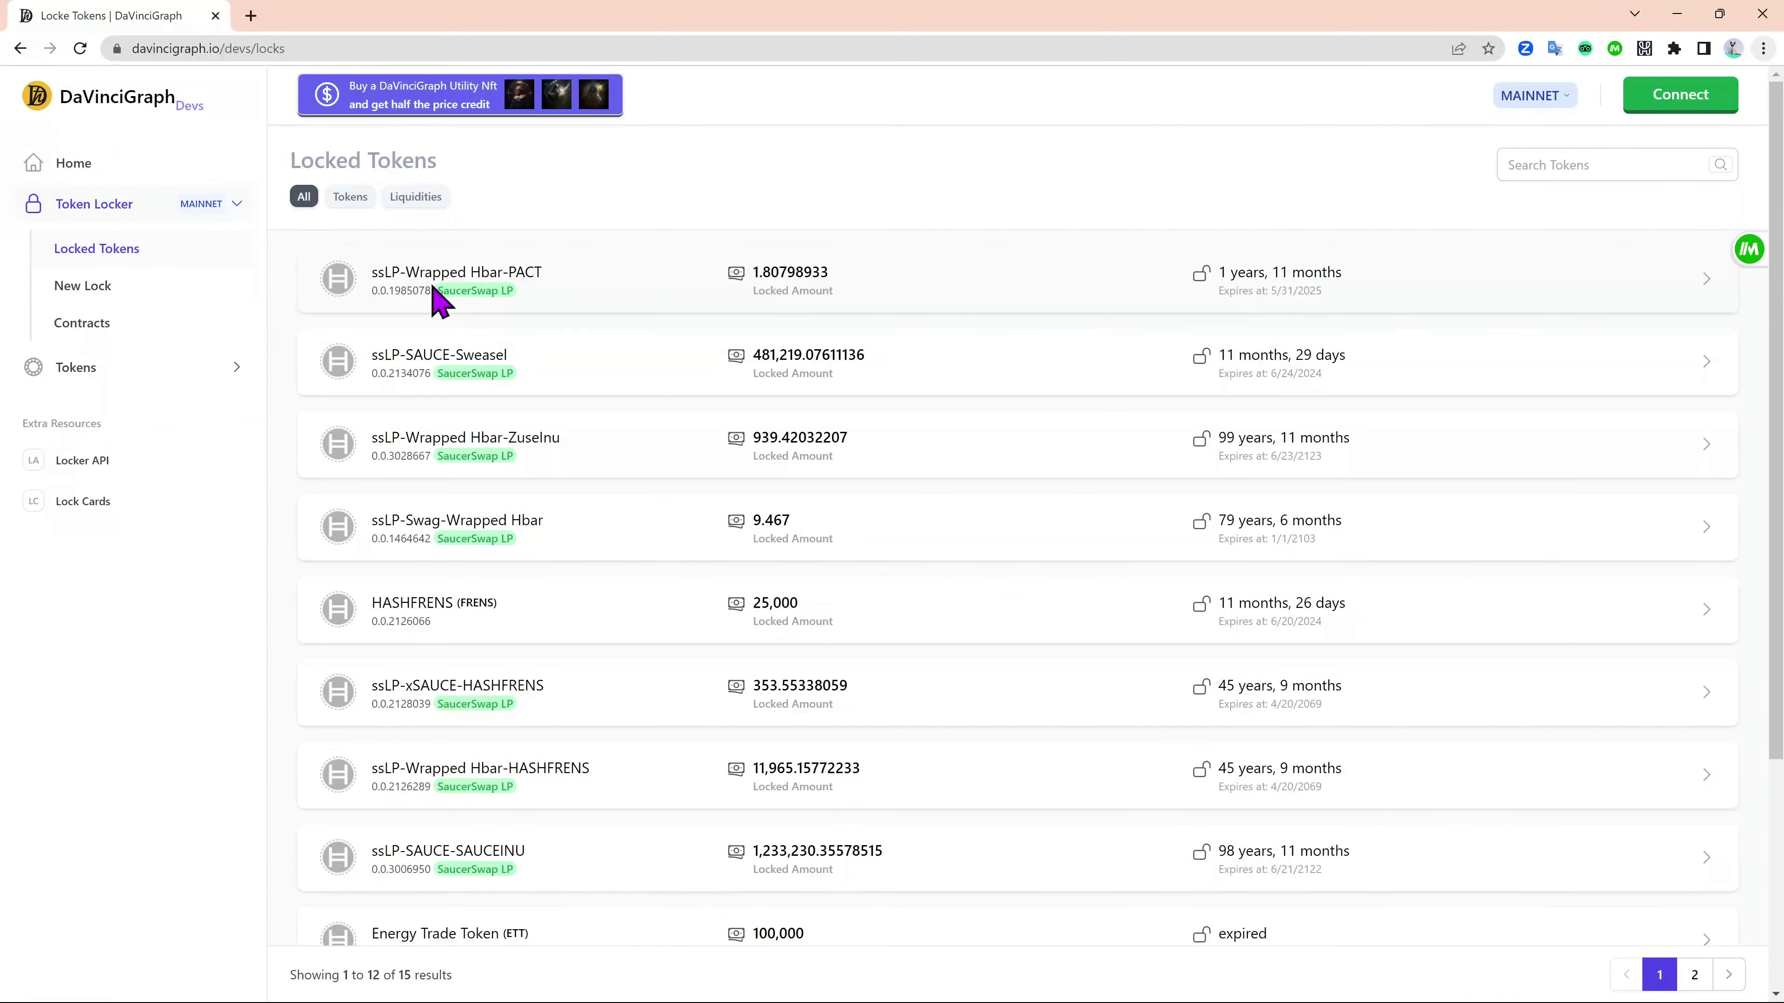
pyautogui.scroll(-5, 511, 379)
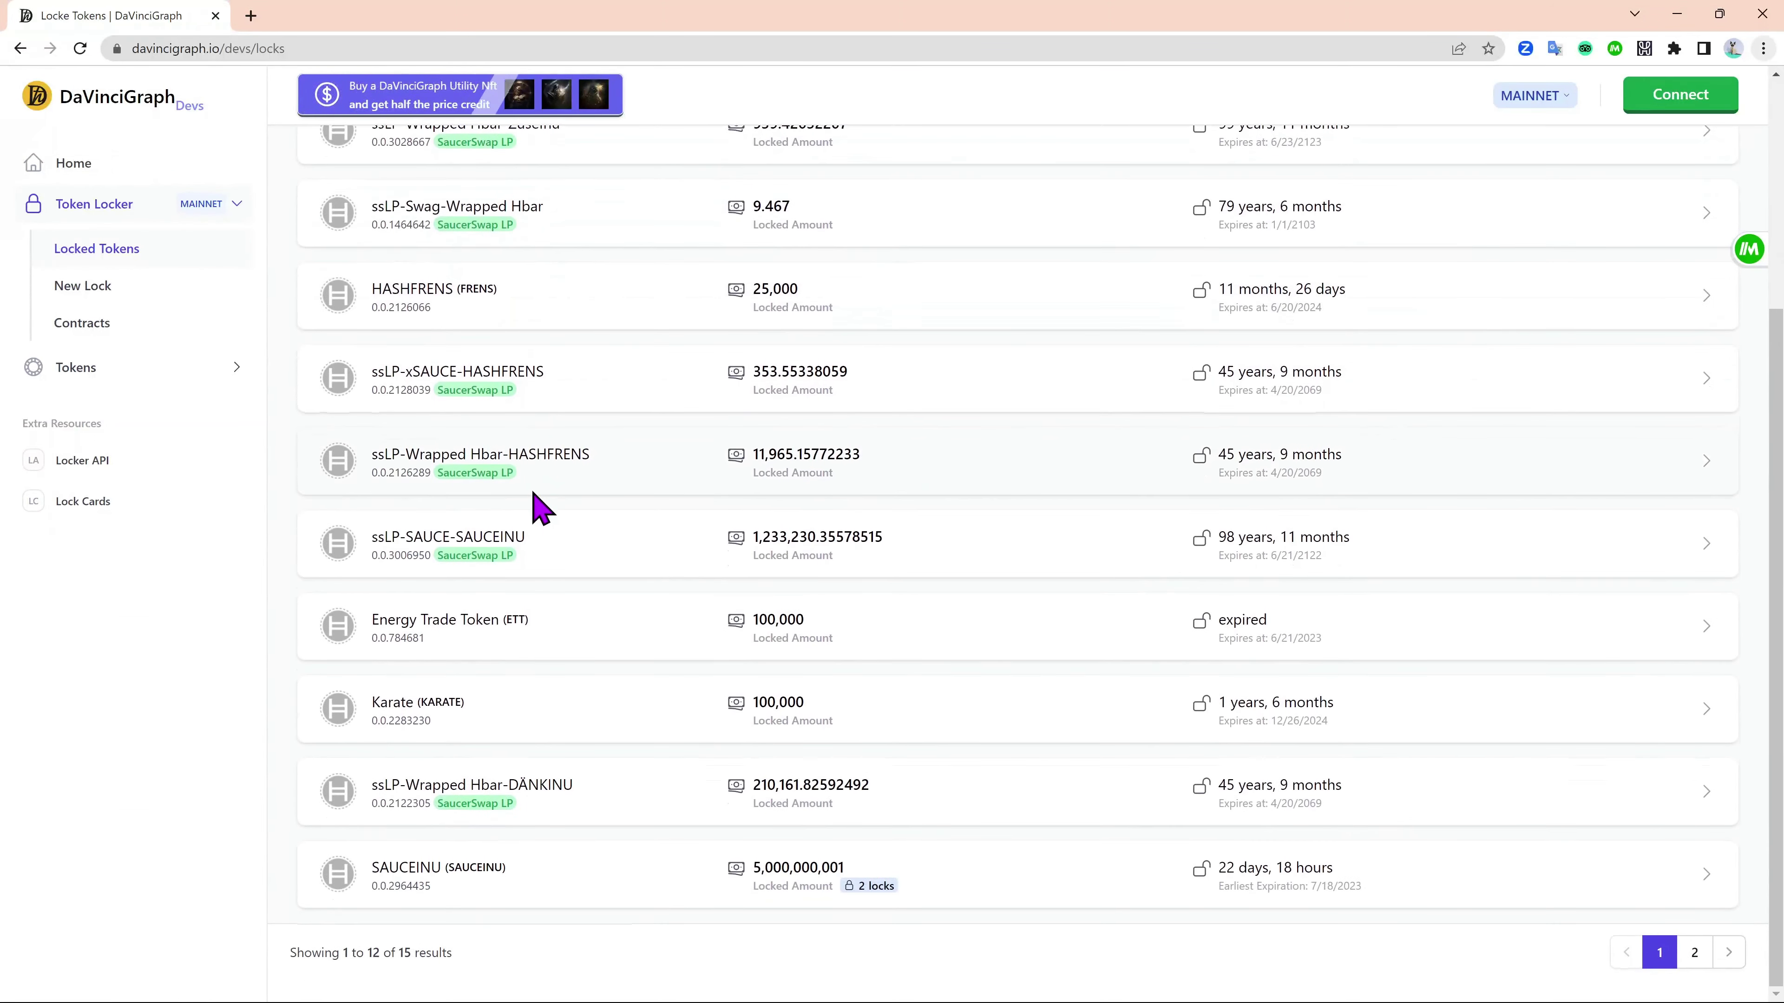
pyautogui.scroll(5, 540, 507)
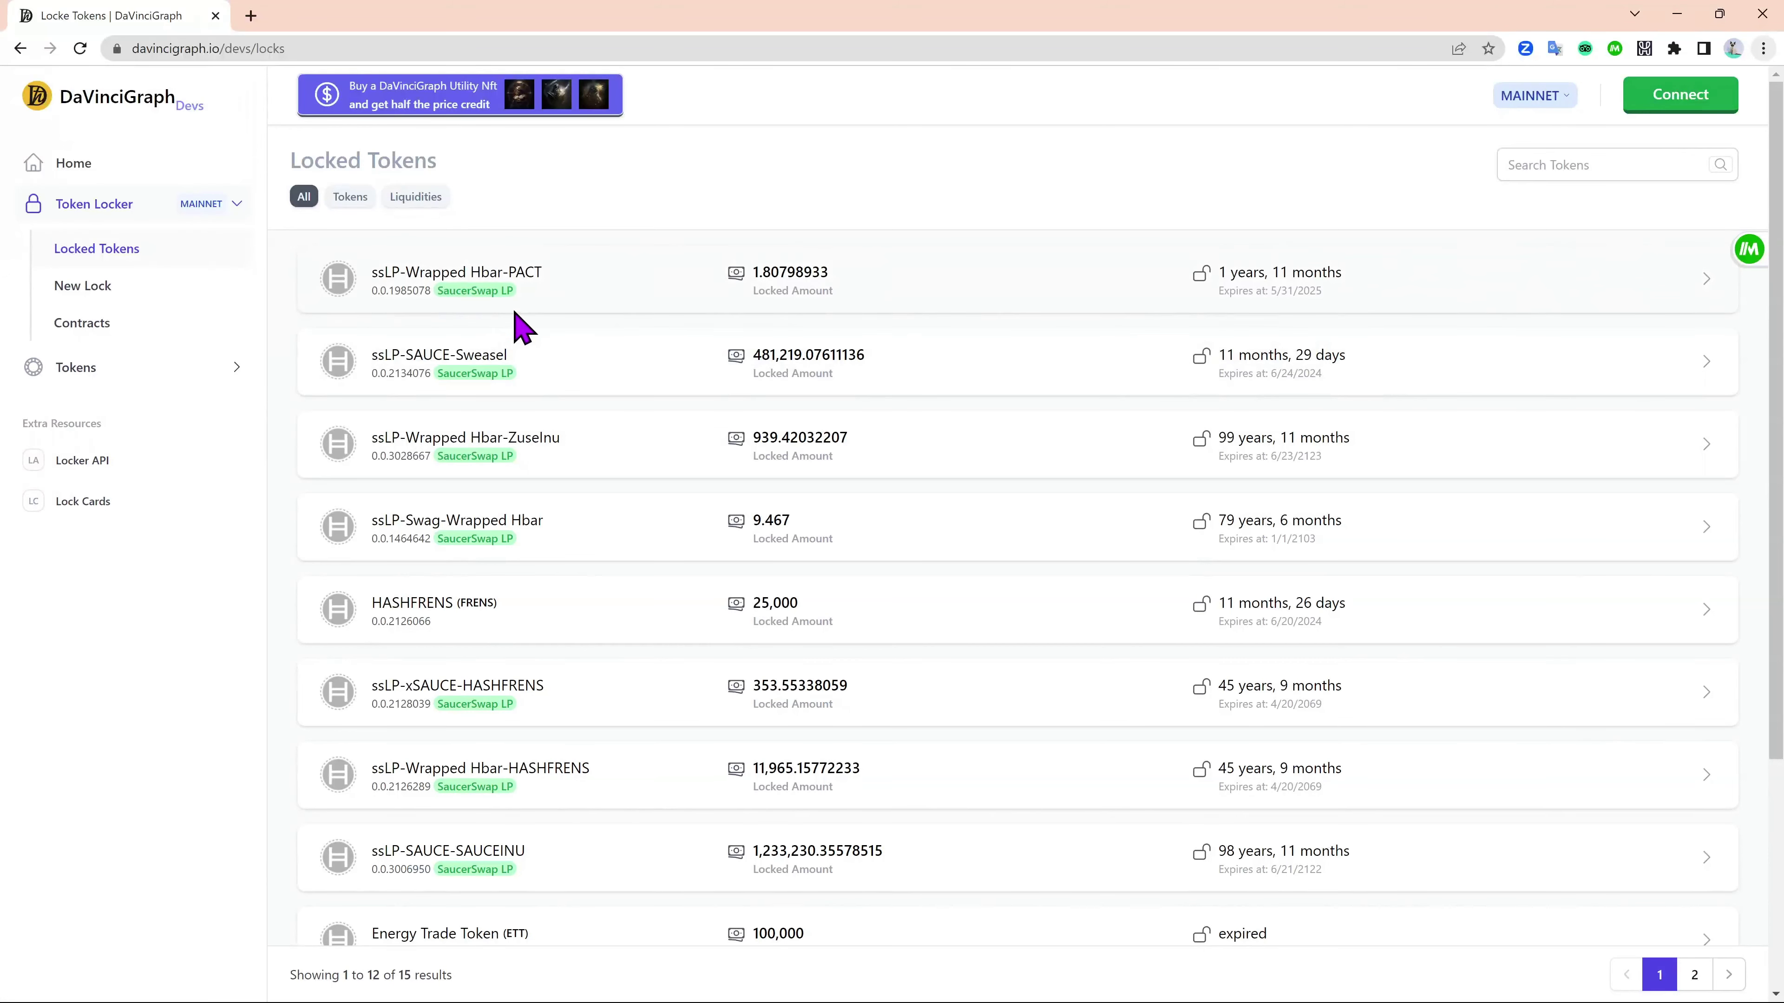
pyautogui.scroll(-4, 513, 344)
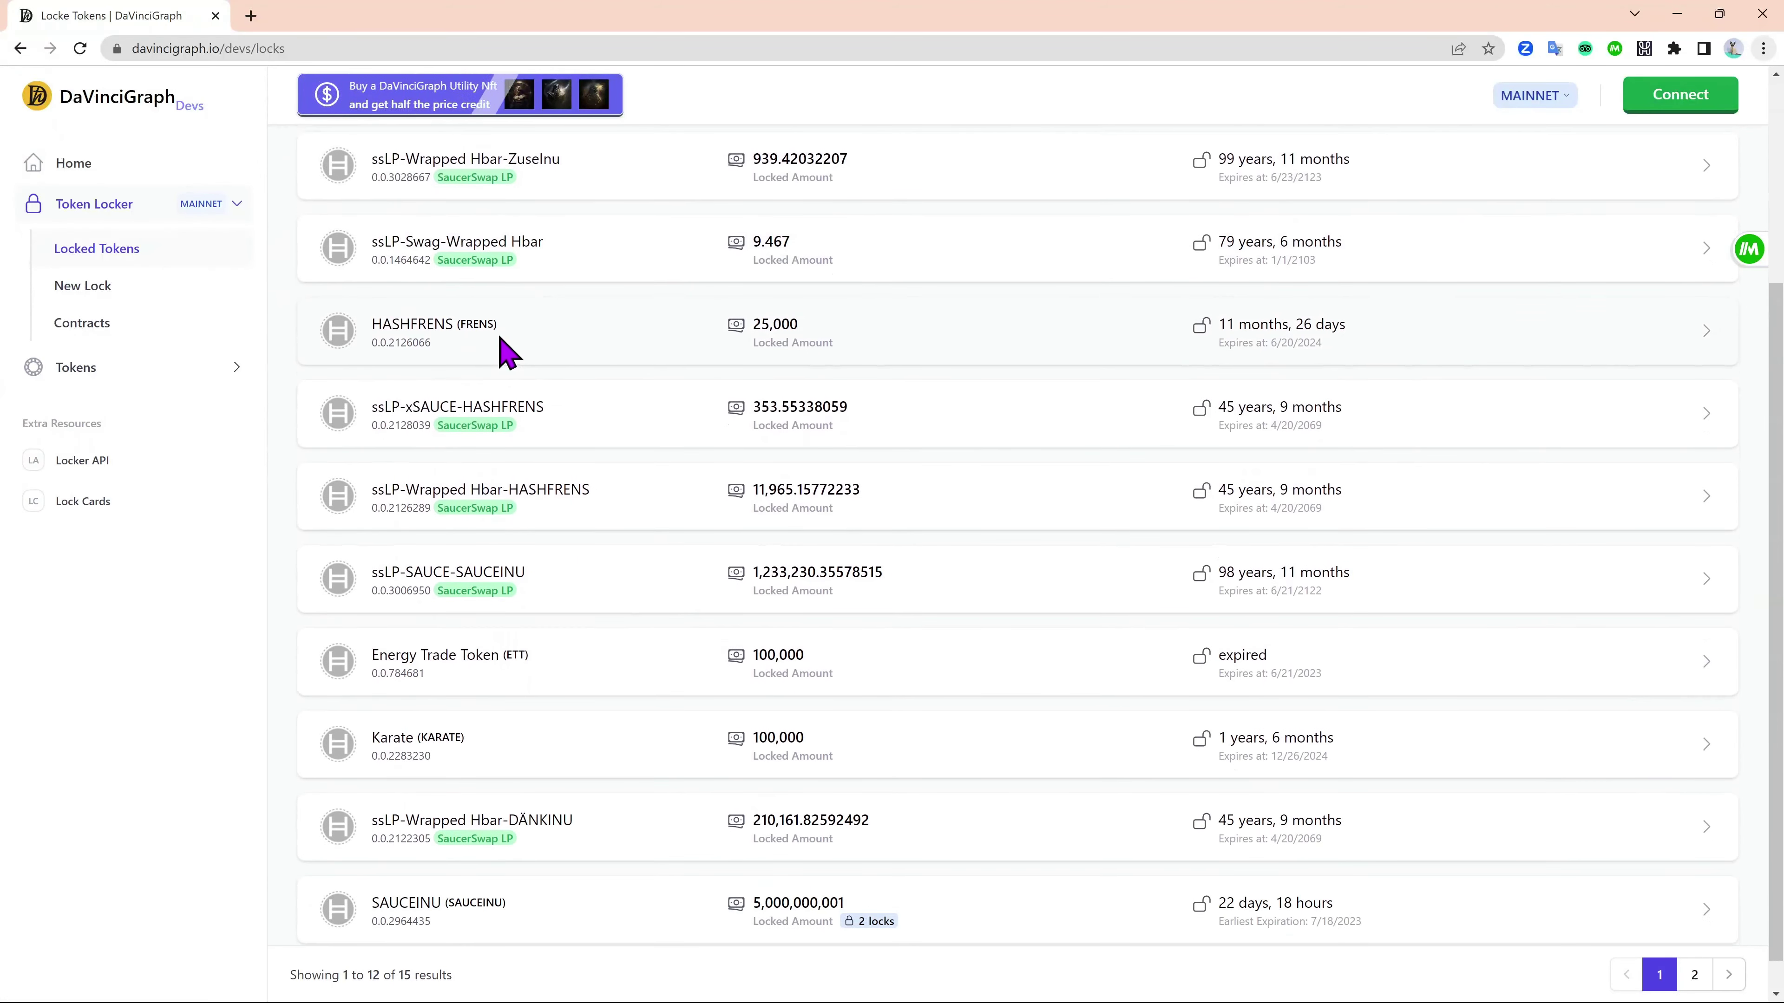
pyautogui.scroll(3, 519, 573)
pyautogui.scroll(-1, 520, 573)
pyautogui.scroll(3, 519, 573)
# - Filter the locked list by Tokens and by Liquidities, and return it to All
pyautogui.click(351, 202)
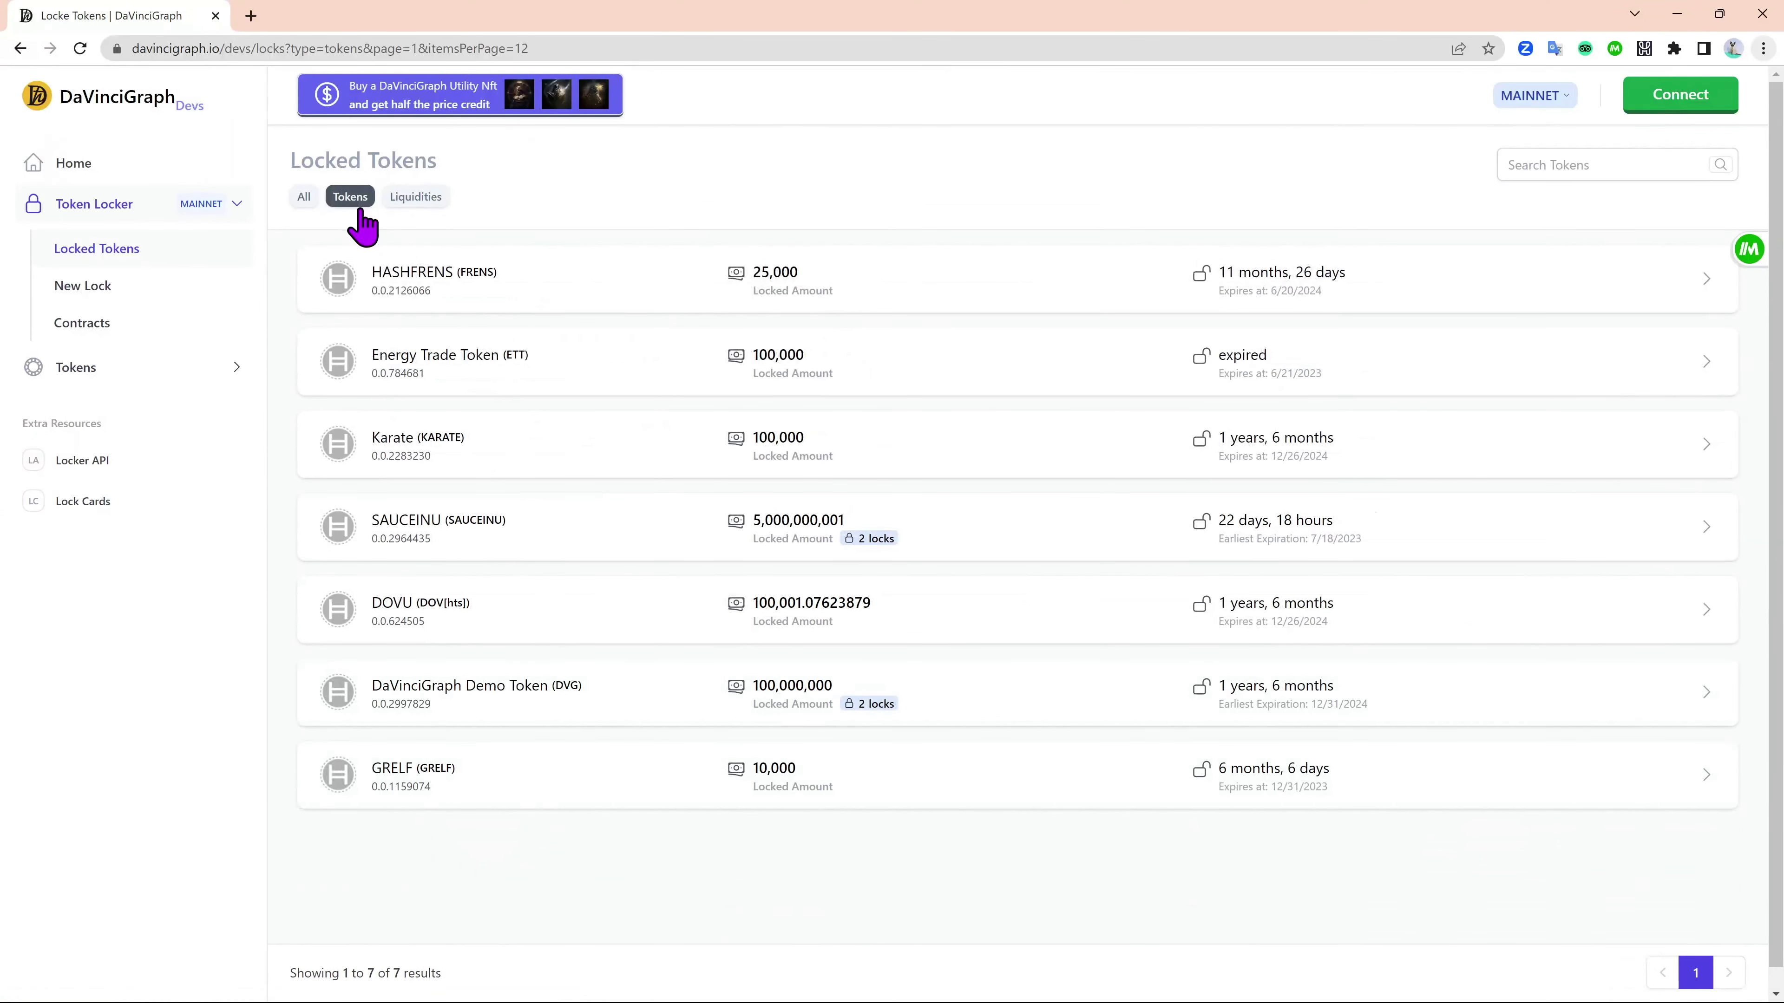
pyautogui.click(440, 202)
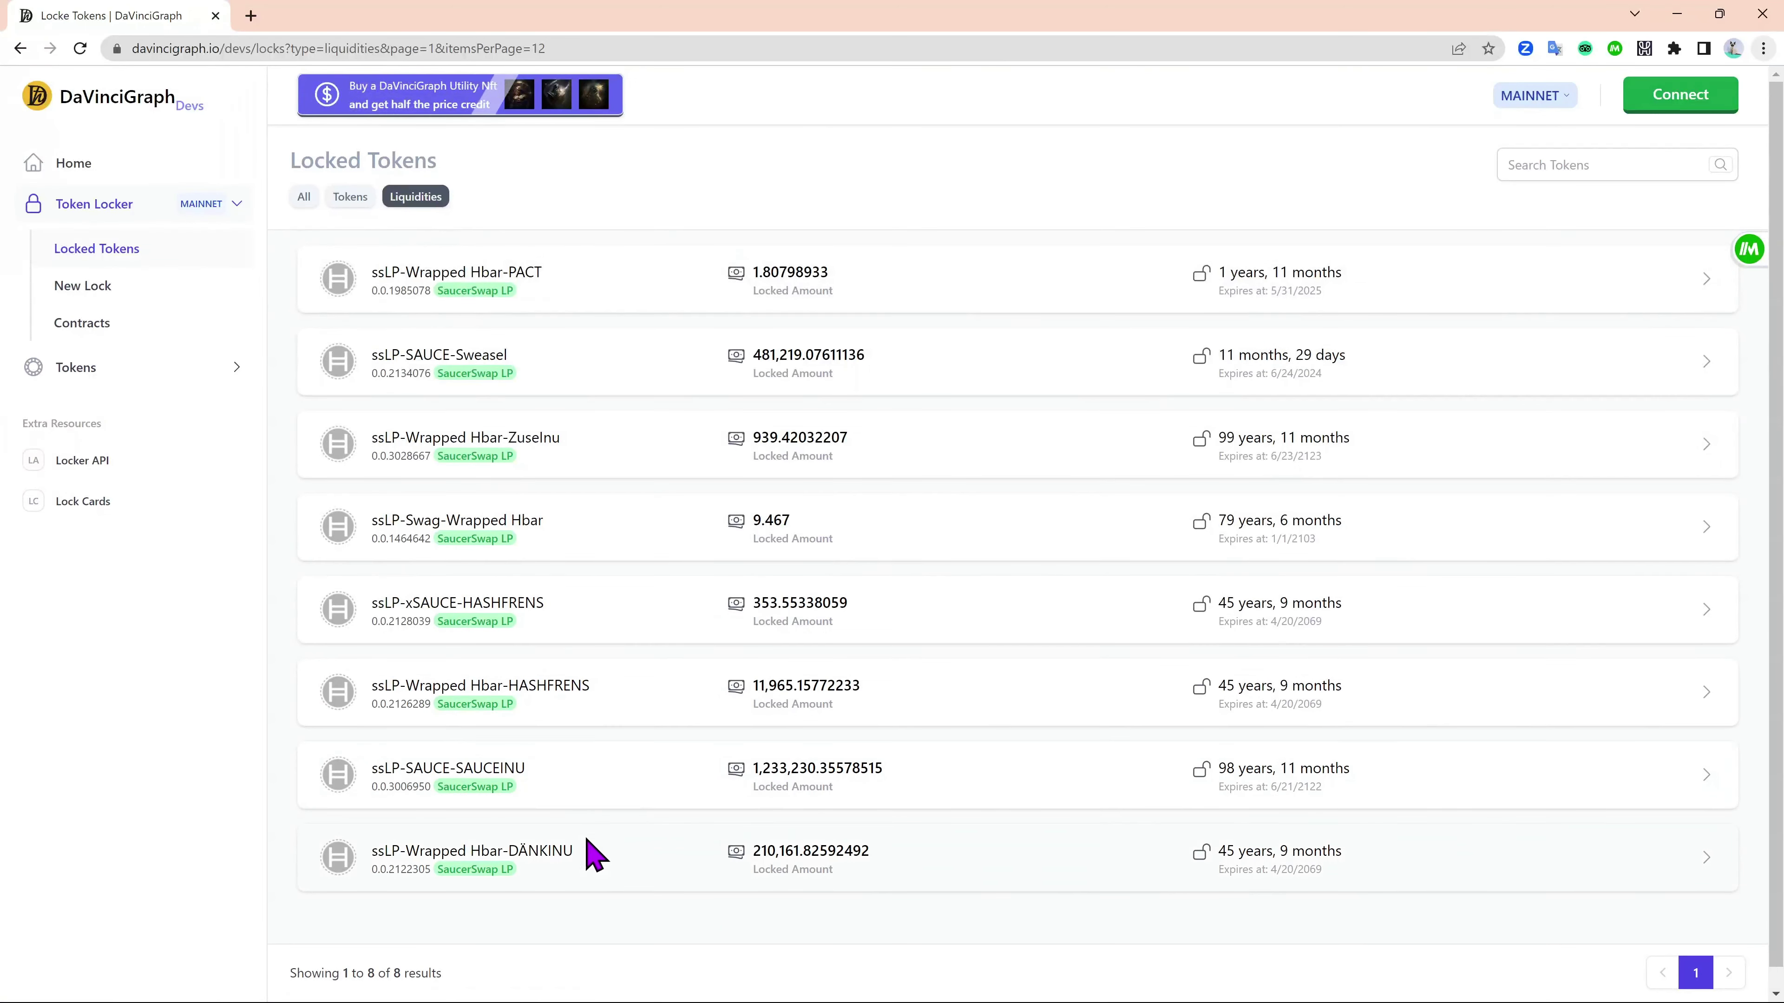
pyautogui.click(303, 197)
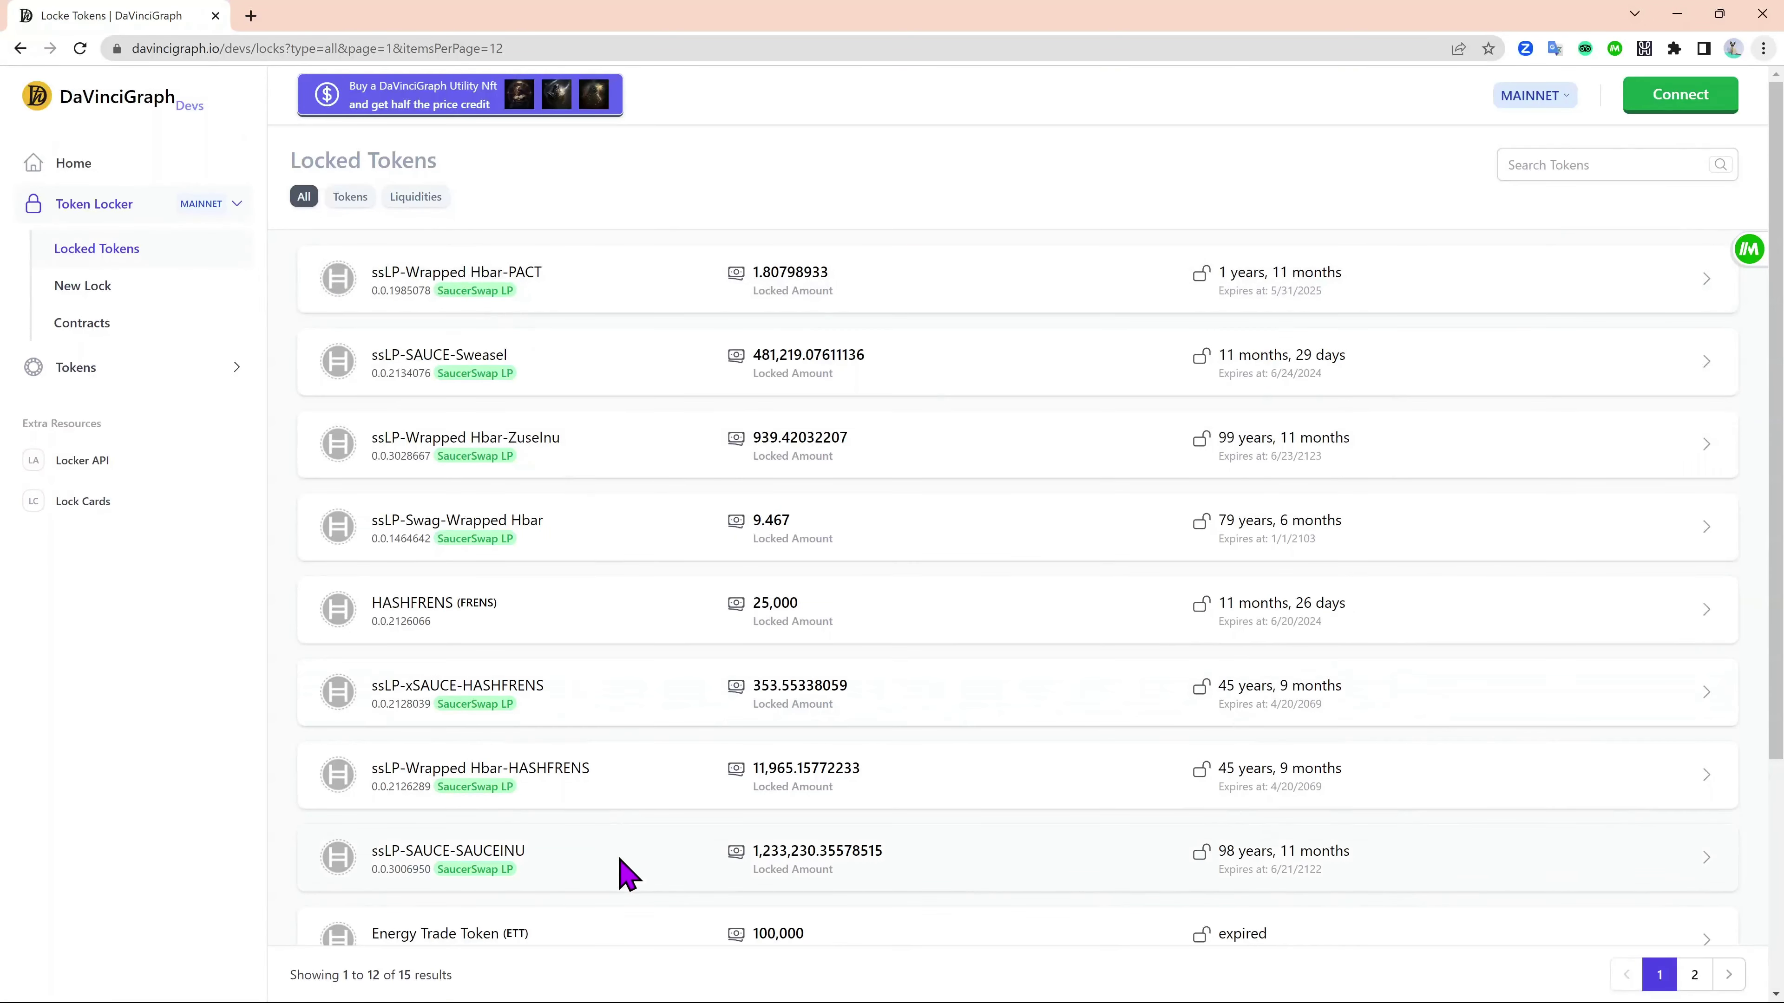
# - Open the ssLP-SAUCE-SAUCEINU entry and view the details of its SauceInu lock
pyautogui.scroll(-4, 648, 694)
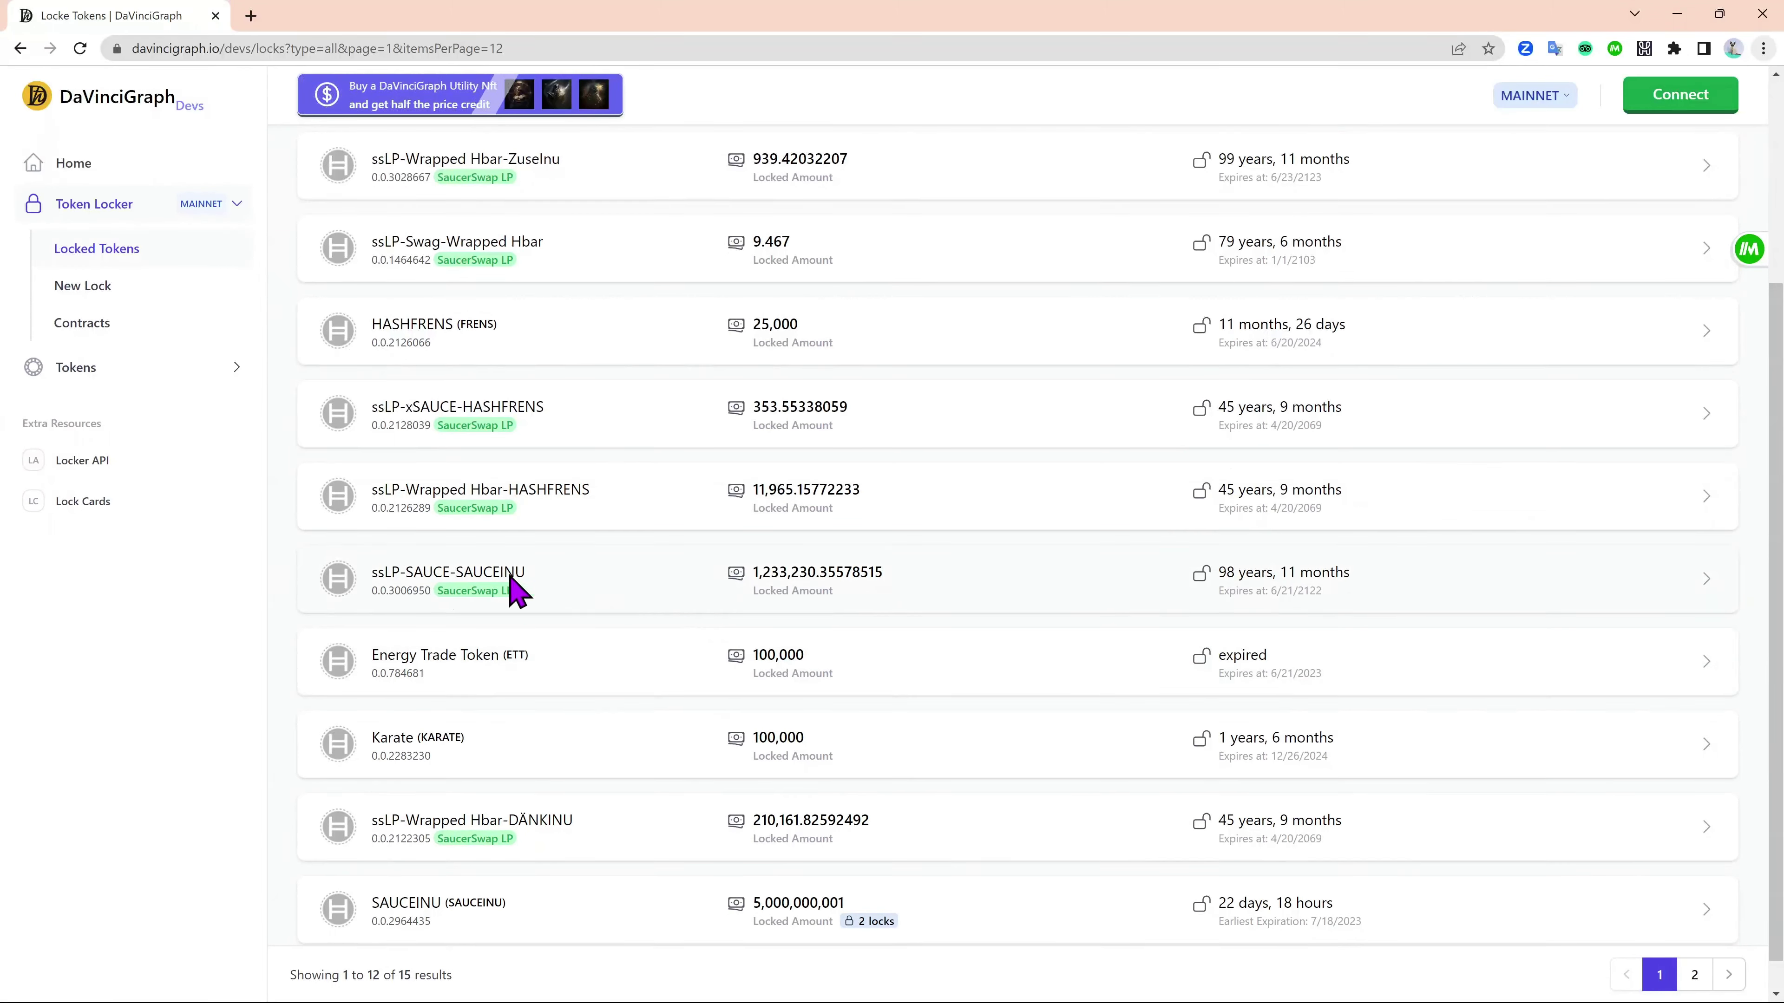
pyautogui.click(1710, 591)
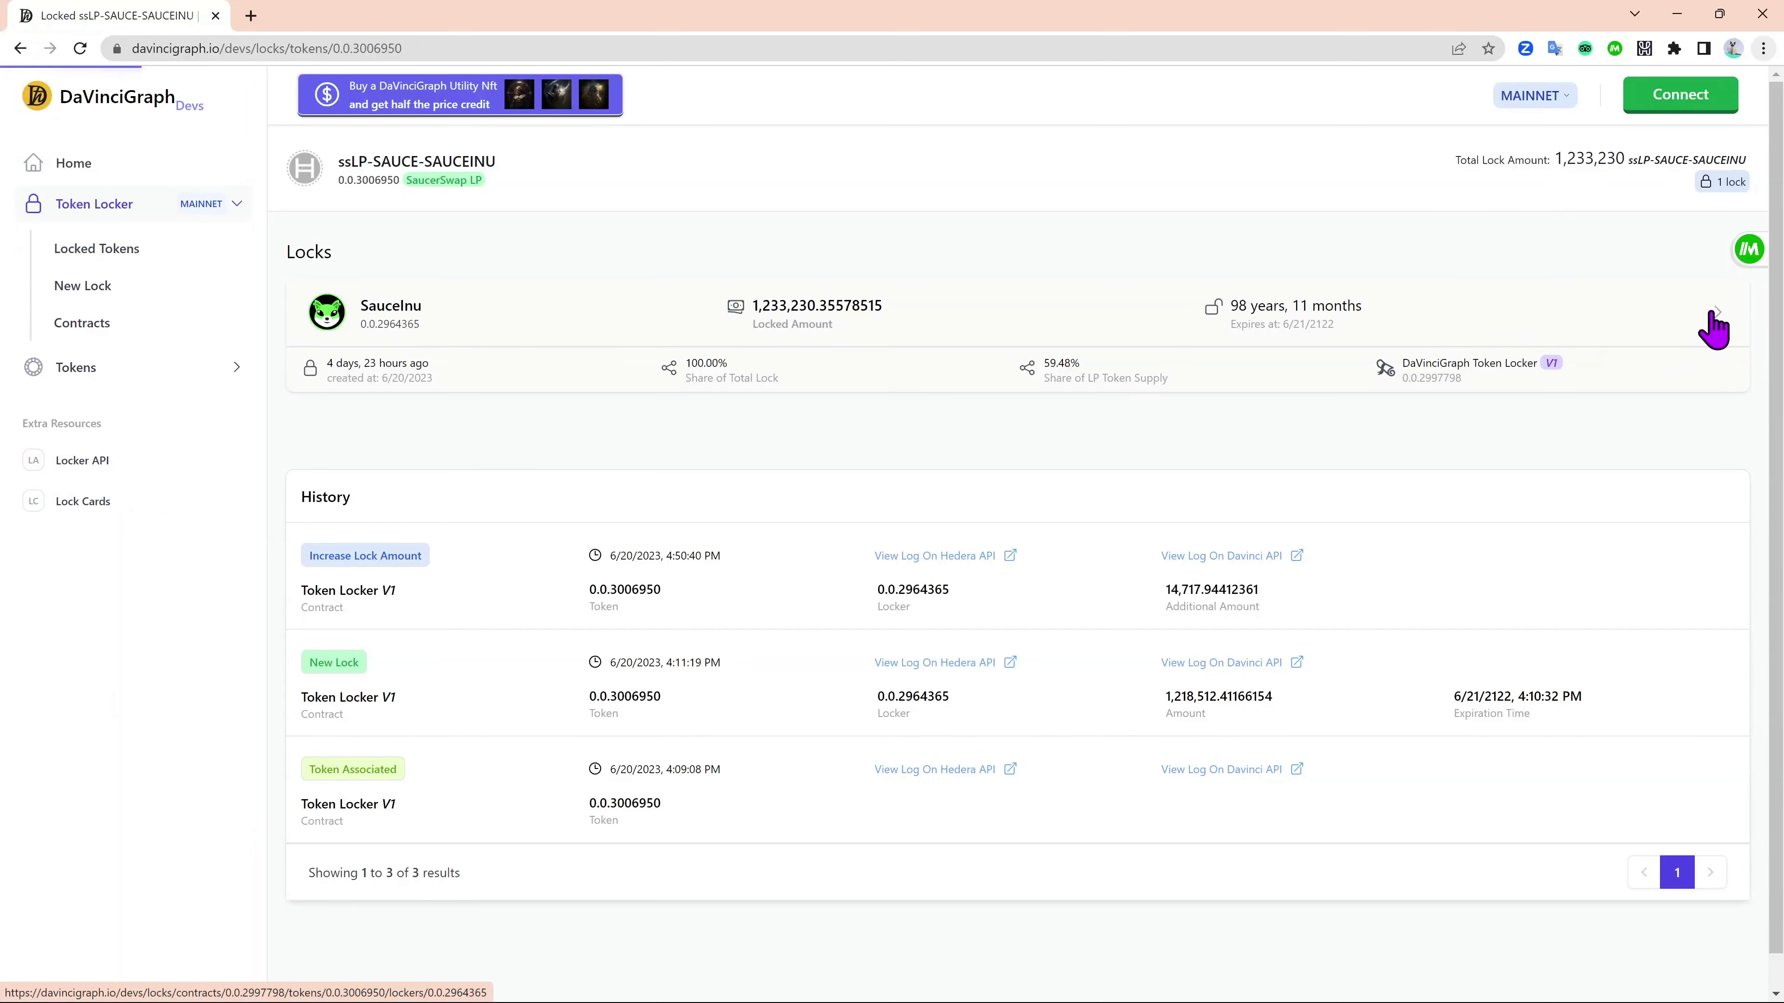
pyautogui.click(1499, 386)
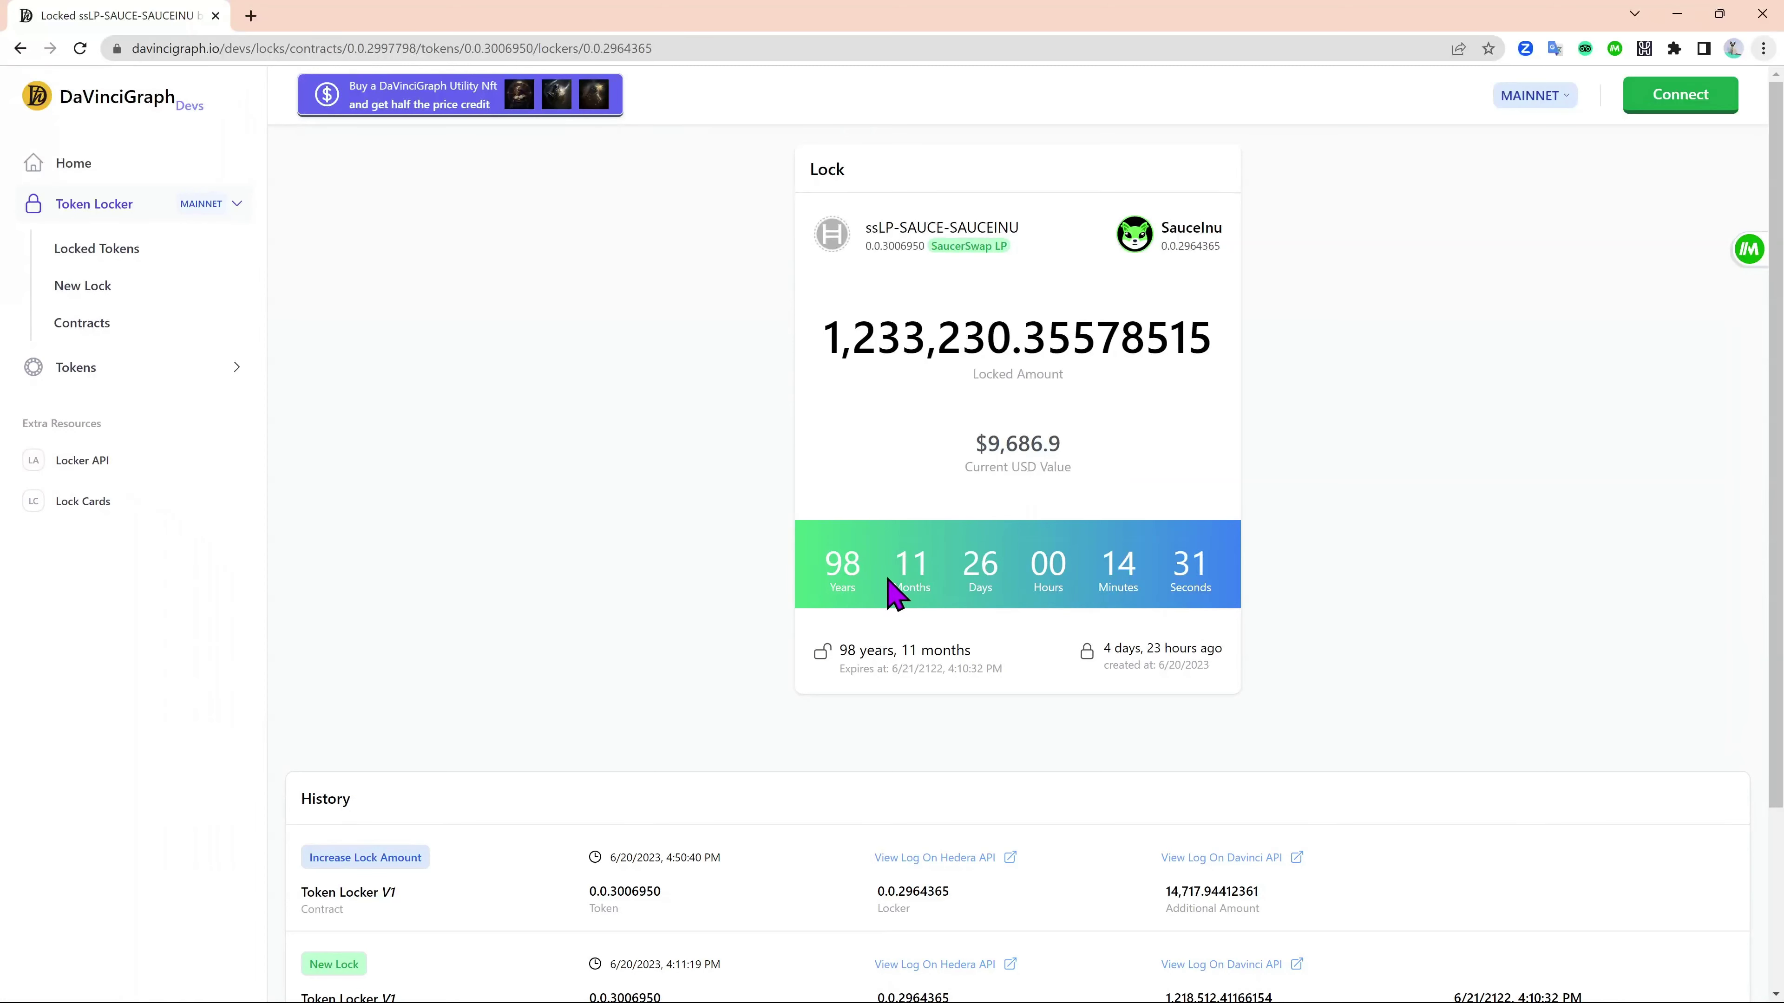
pyautogui.scroll(-1, 1299, 483)
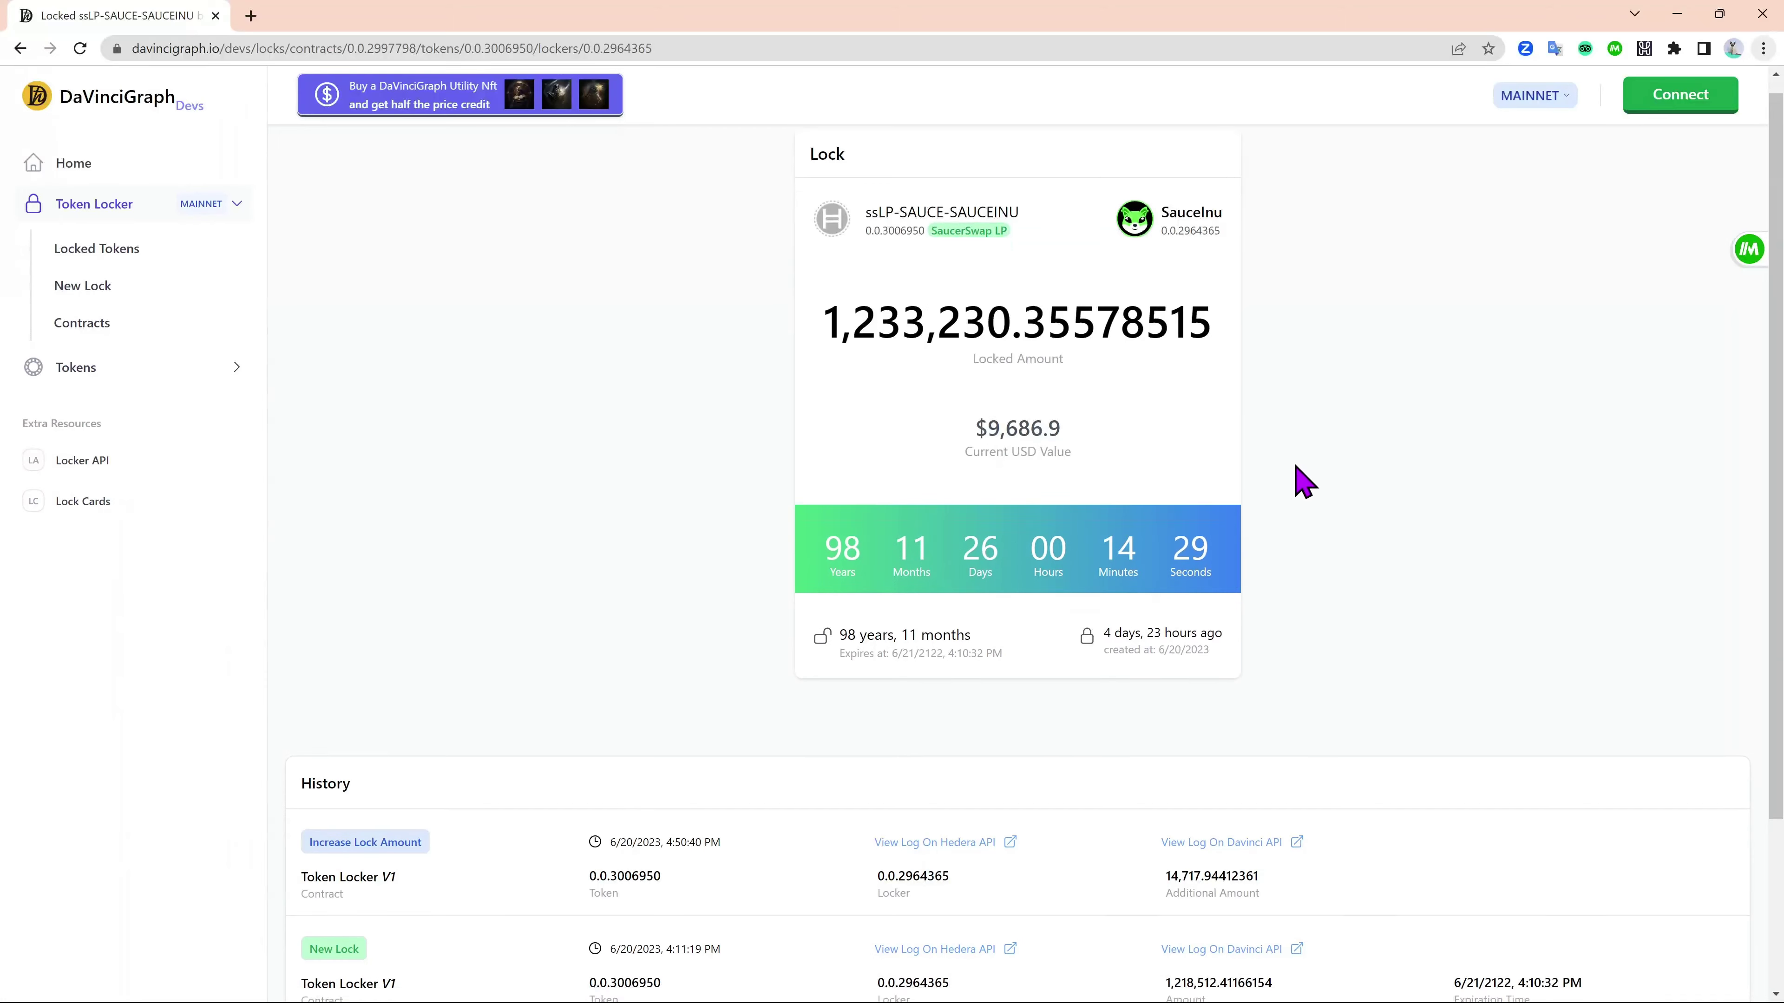
pyautogui.scroll(1, 1318, 483)
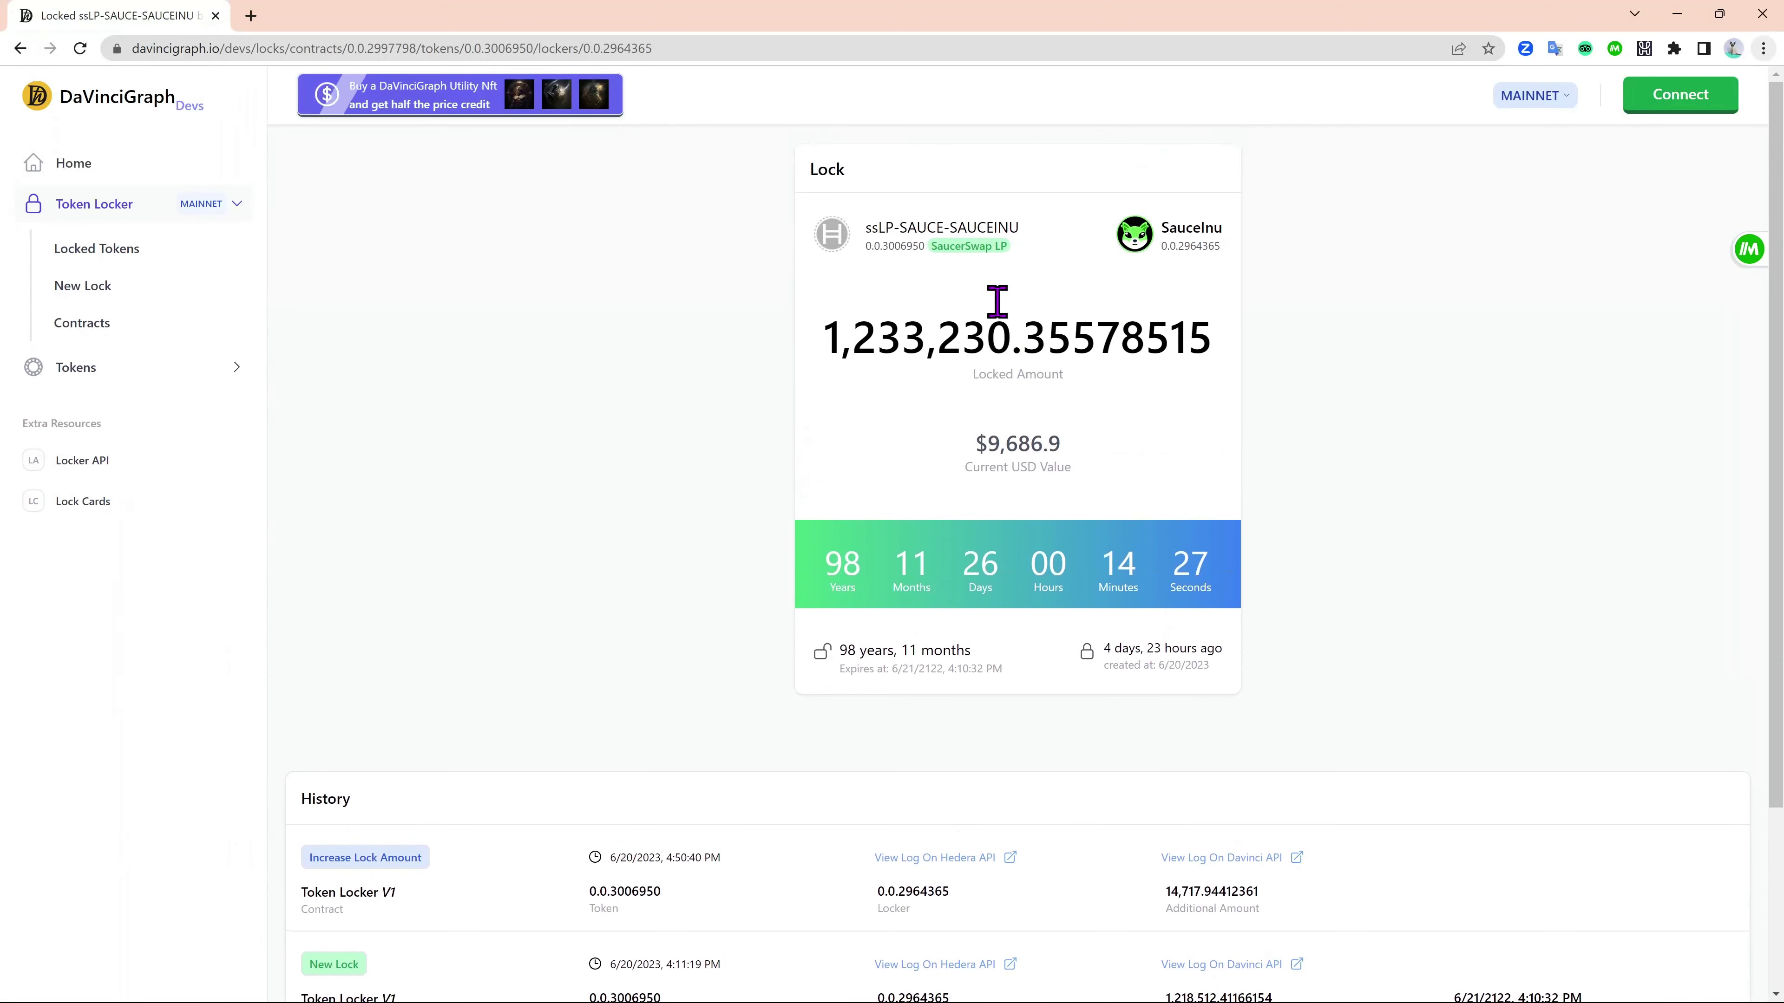
# - Copy the ssLP-SAUCE-SAUCEINU token ID from the lock's details
pyautogui.moveTo(866, 249); pyautogui.dragTo(919, 254)
pyautogui.rightClick(906, 249)
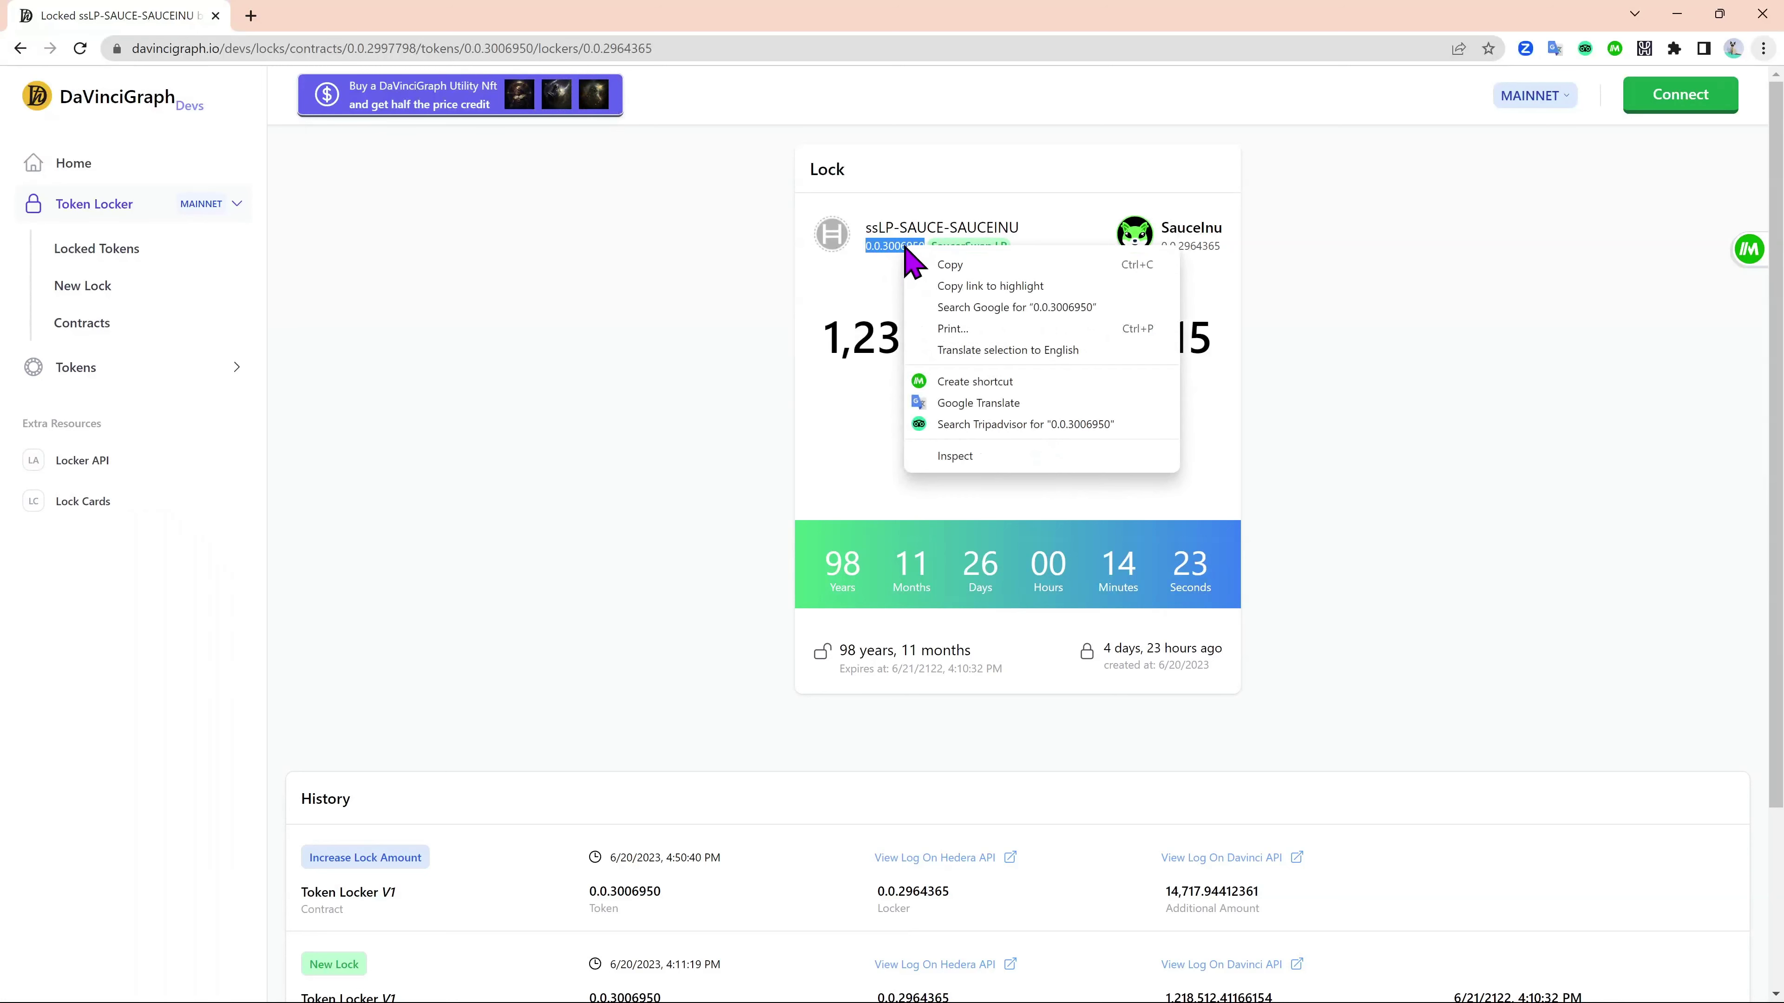
pyautogui.click(984, 266)
pyautogui.click(633, 280)
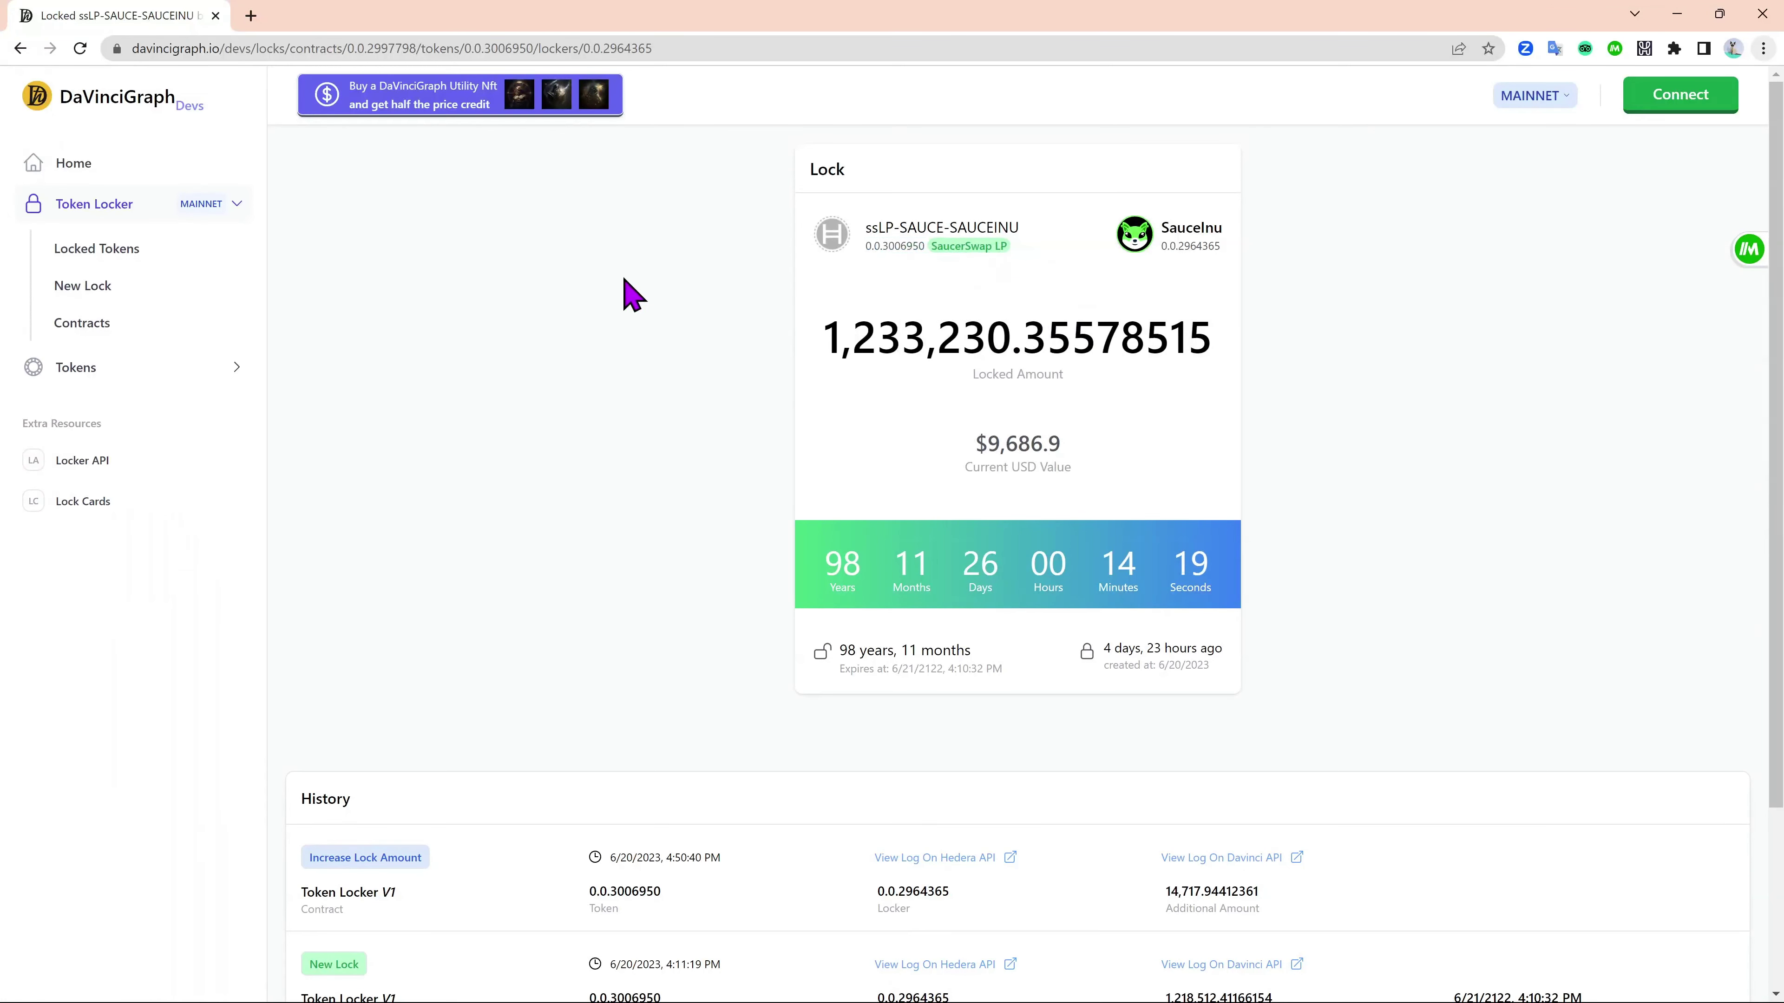
# - Open the Locker API documentation and look through its introduction and the endpoints for locks, logs, tokens and contracts
pyautogui.click(169, 460)
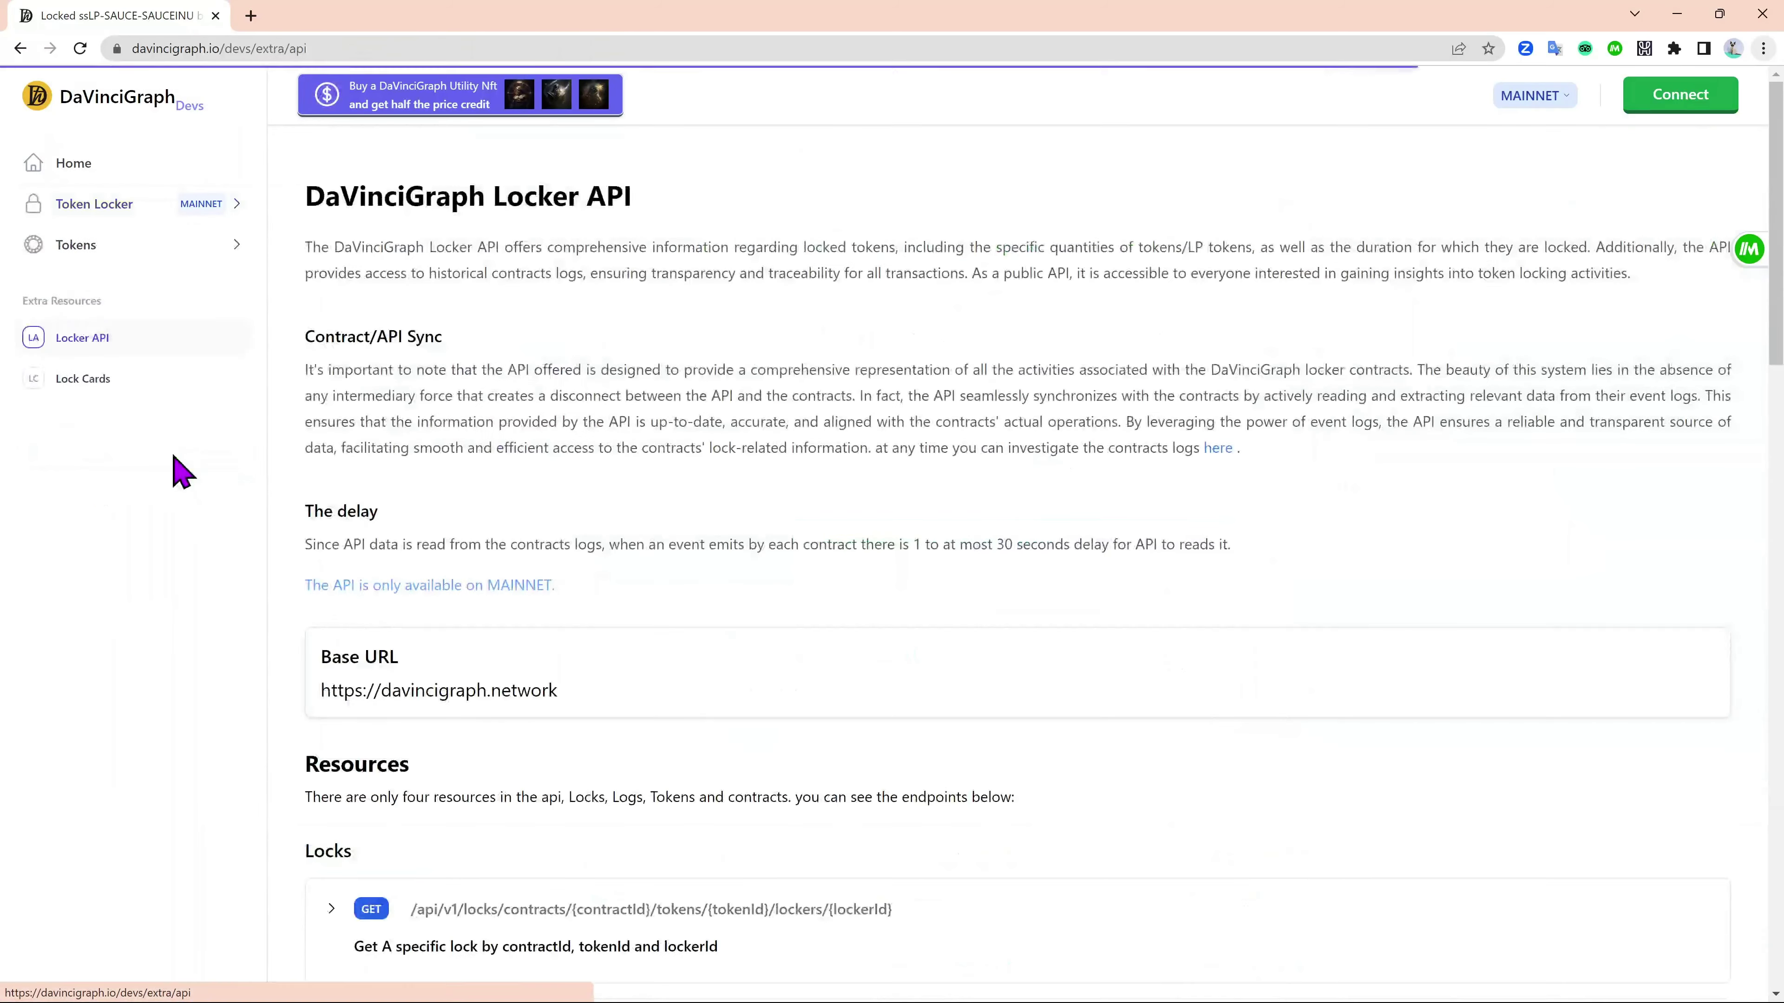
pyautogui.scroll(-6, 398, 250)
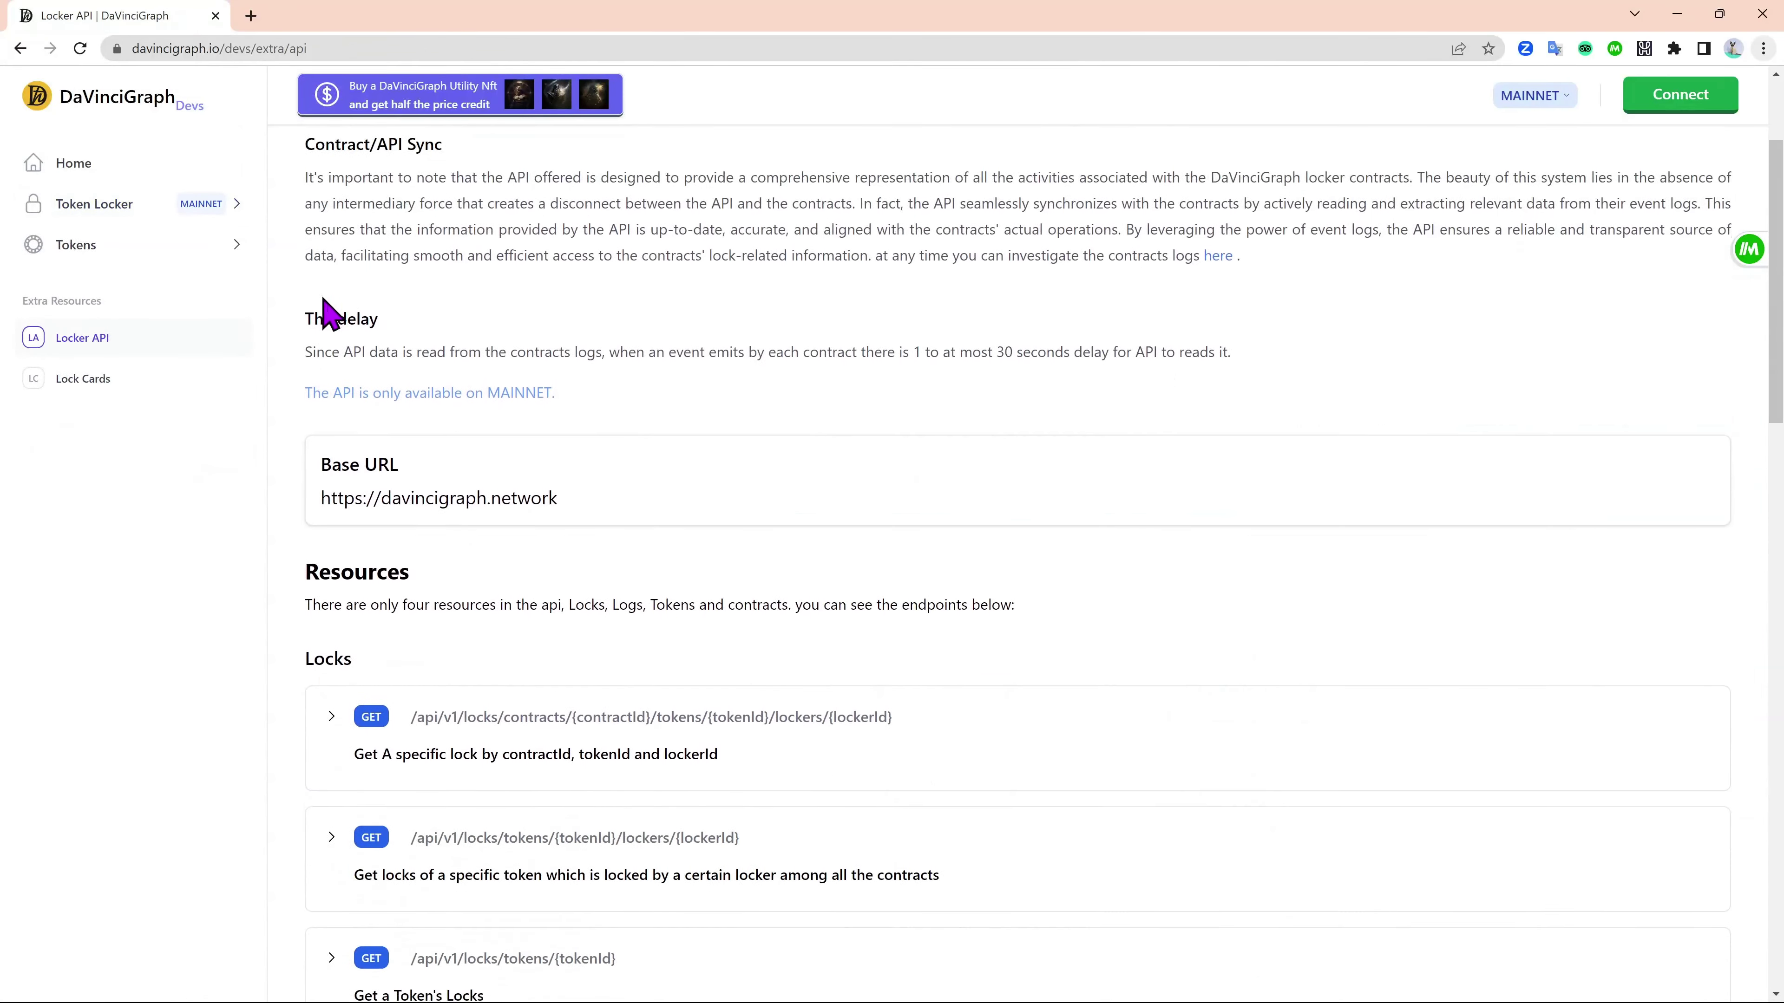
pyautogui.scroll(-5, 343, 387)
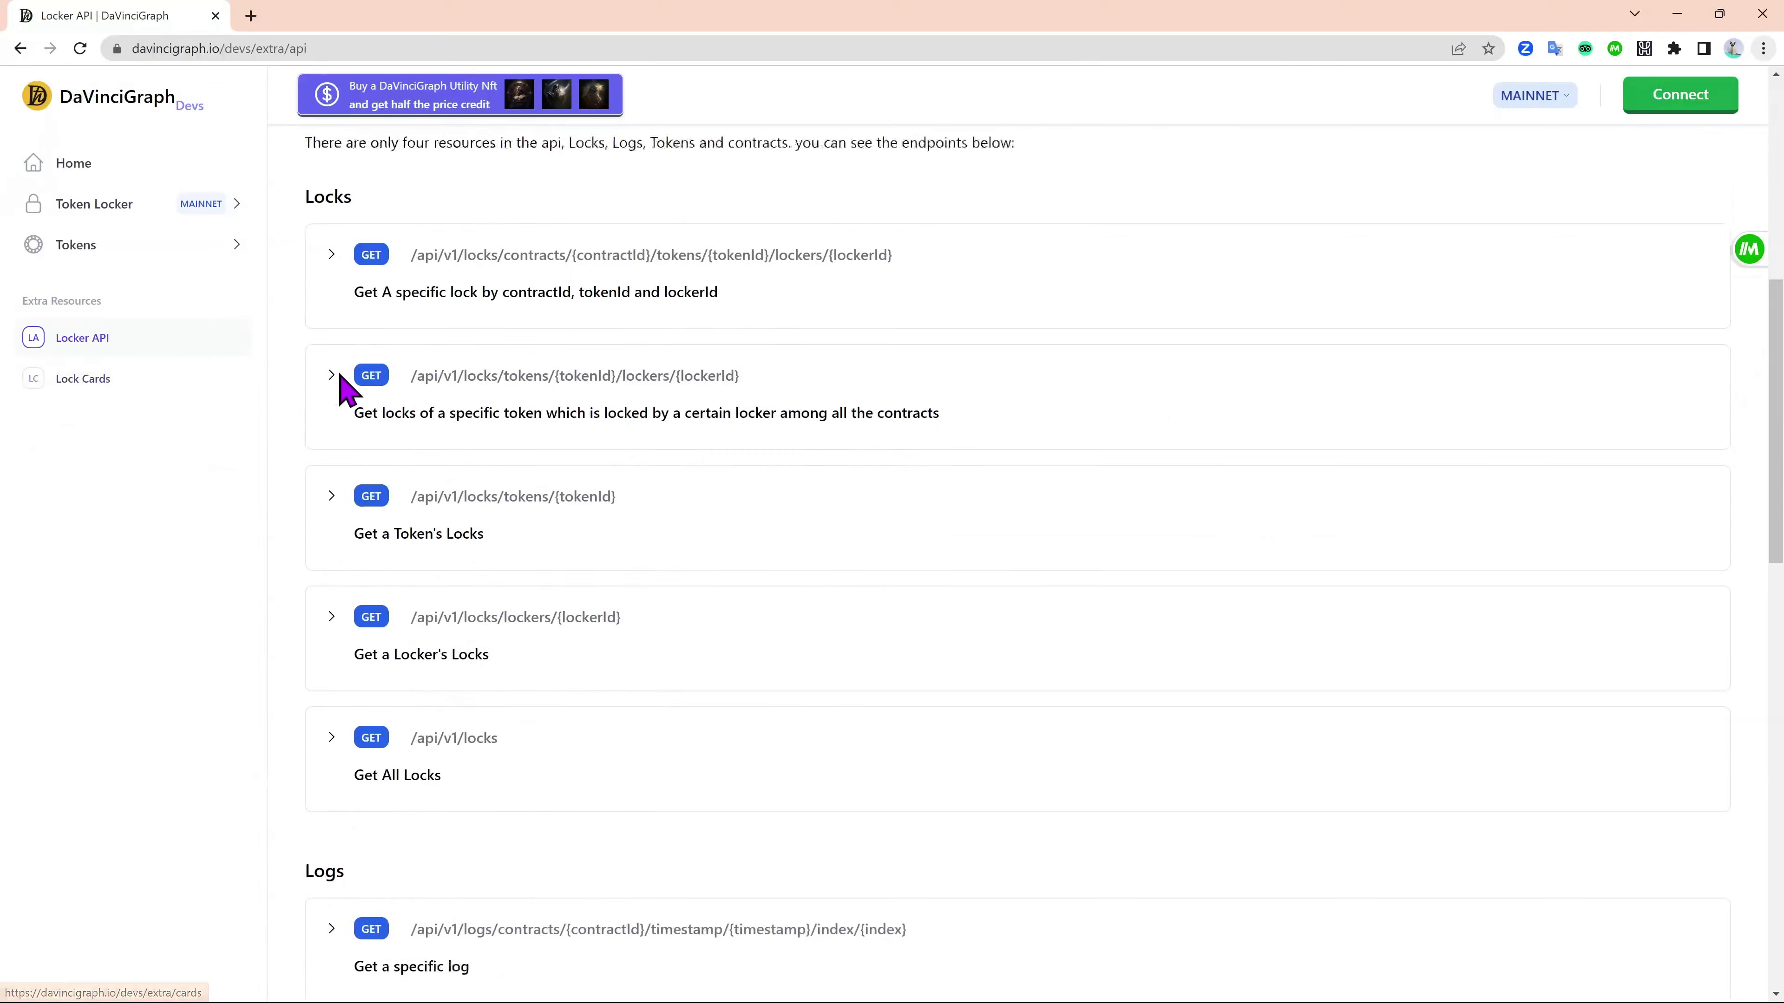
pyautogui.scroll(-15, 540, 481)
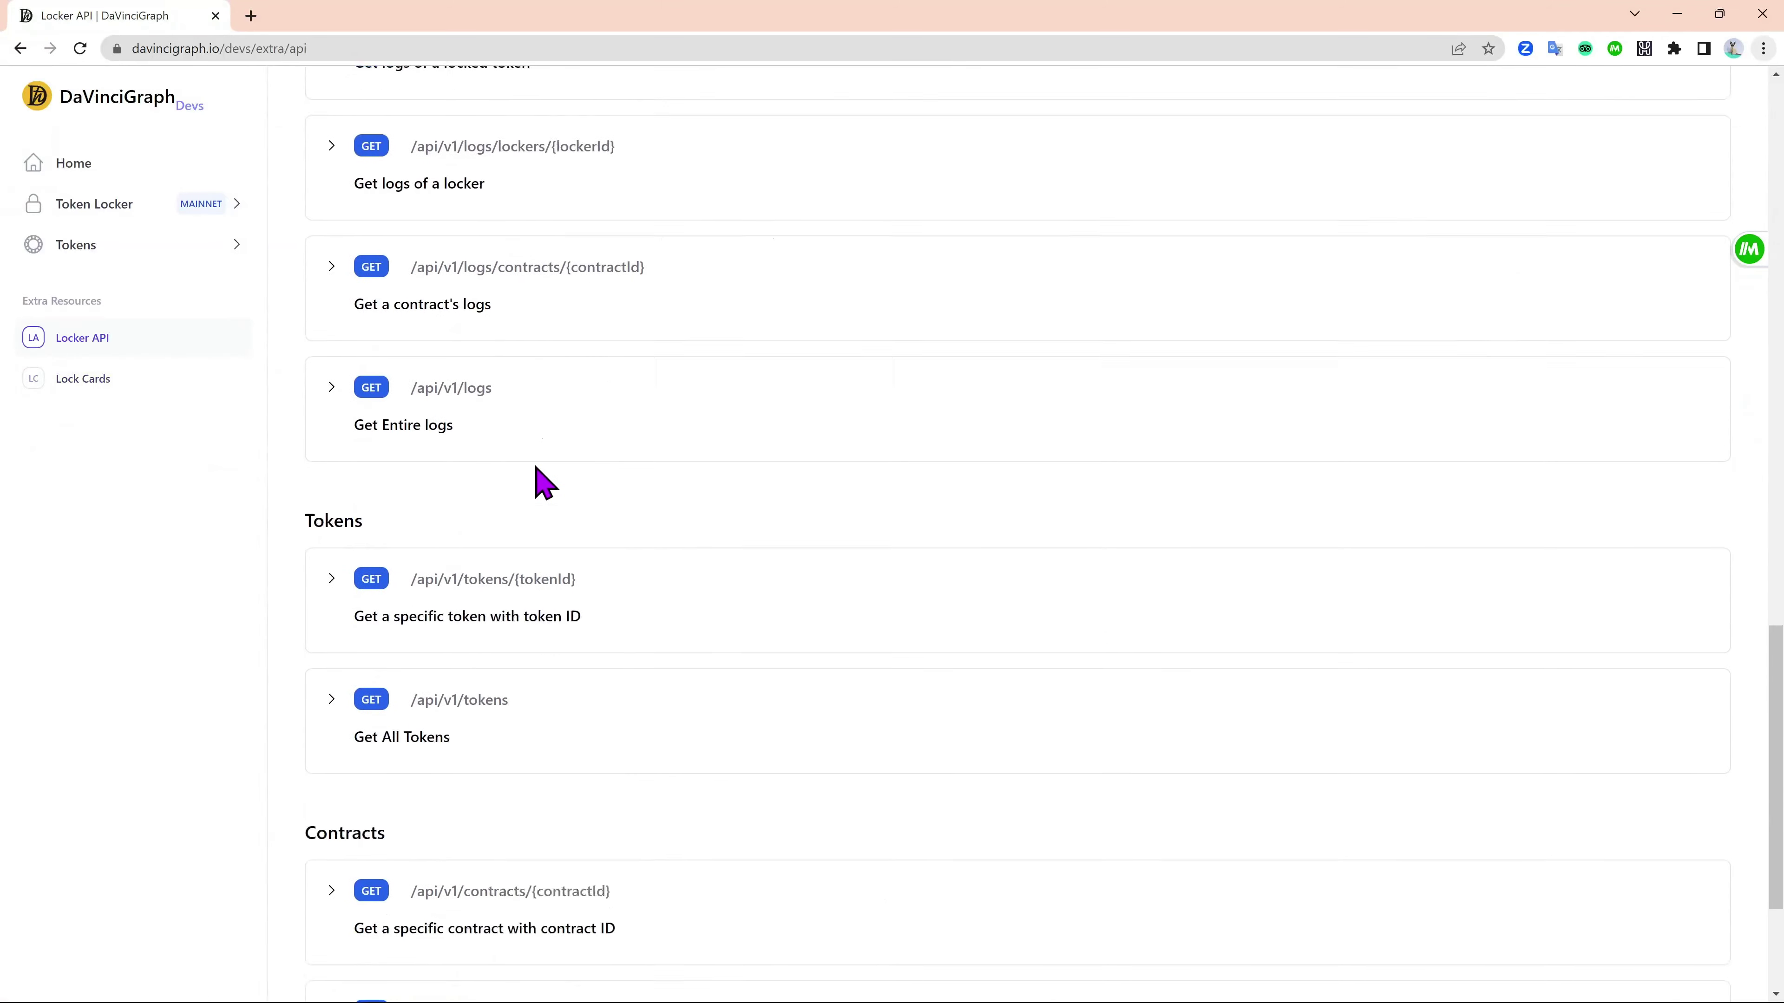
pyautogui.scroll(20, 570, 566)
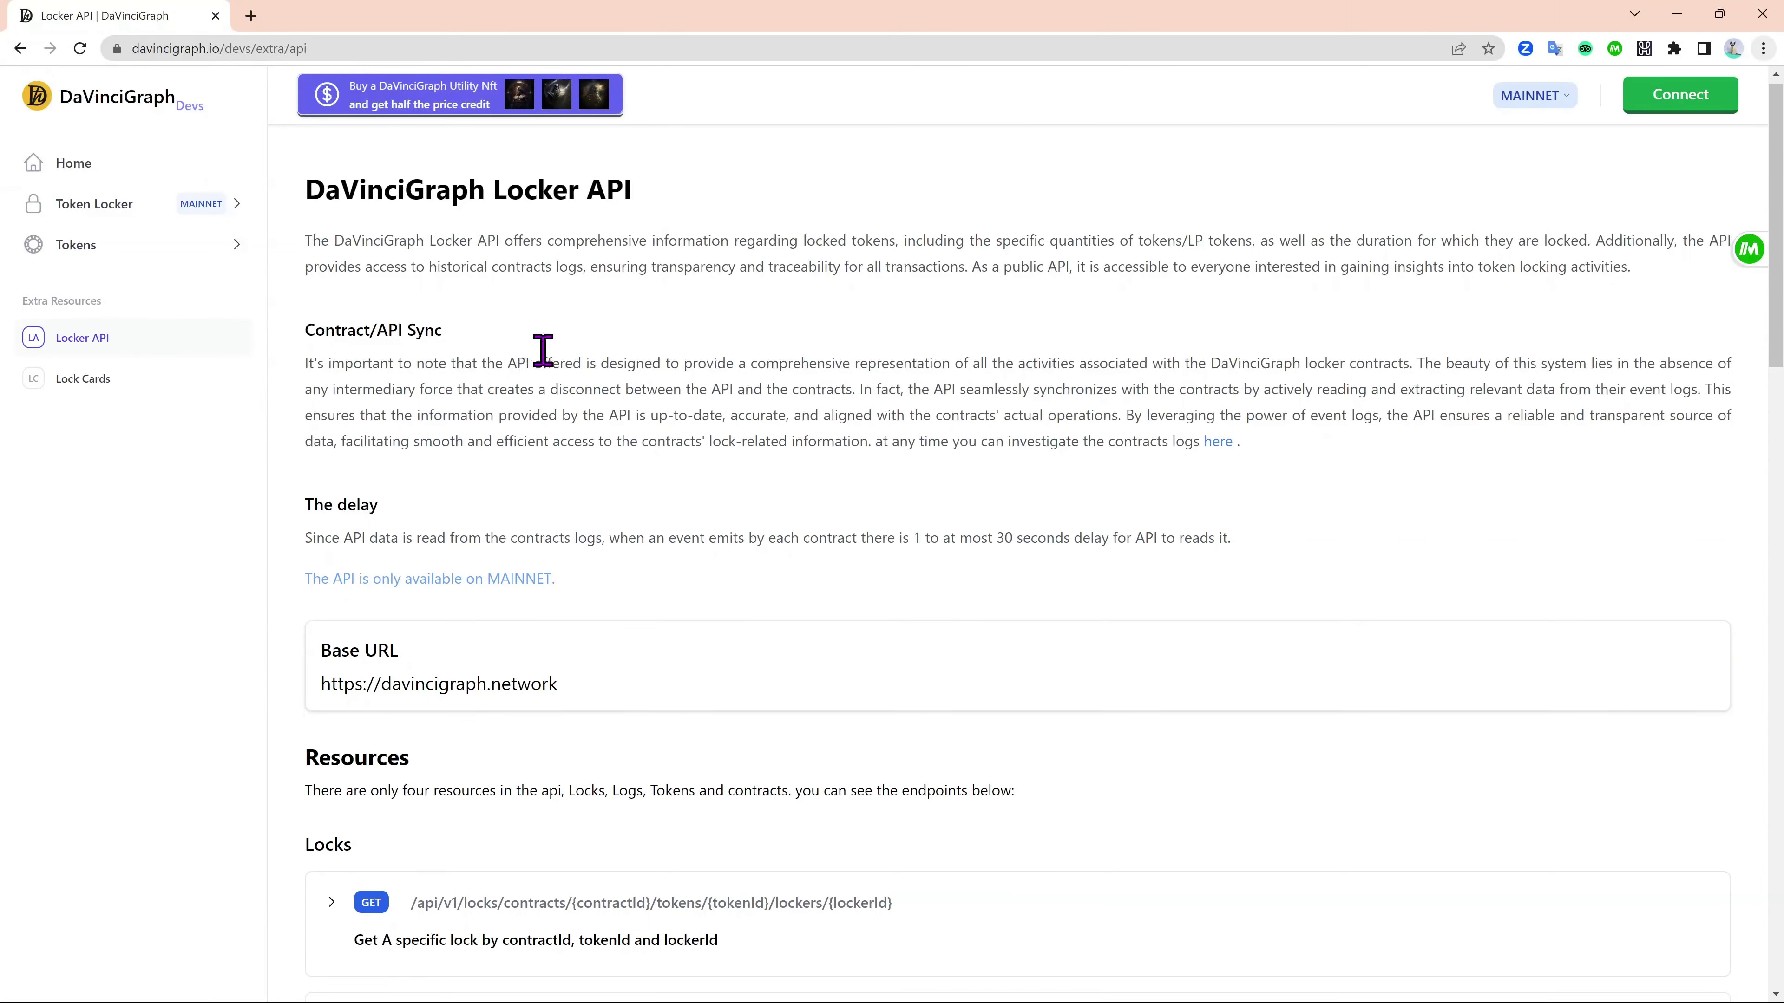
pyautogui.scroll(-2, 555, 372)
pyautogui.scroll(-1, 585, 474)
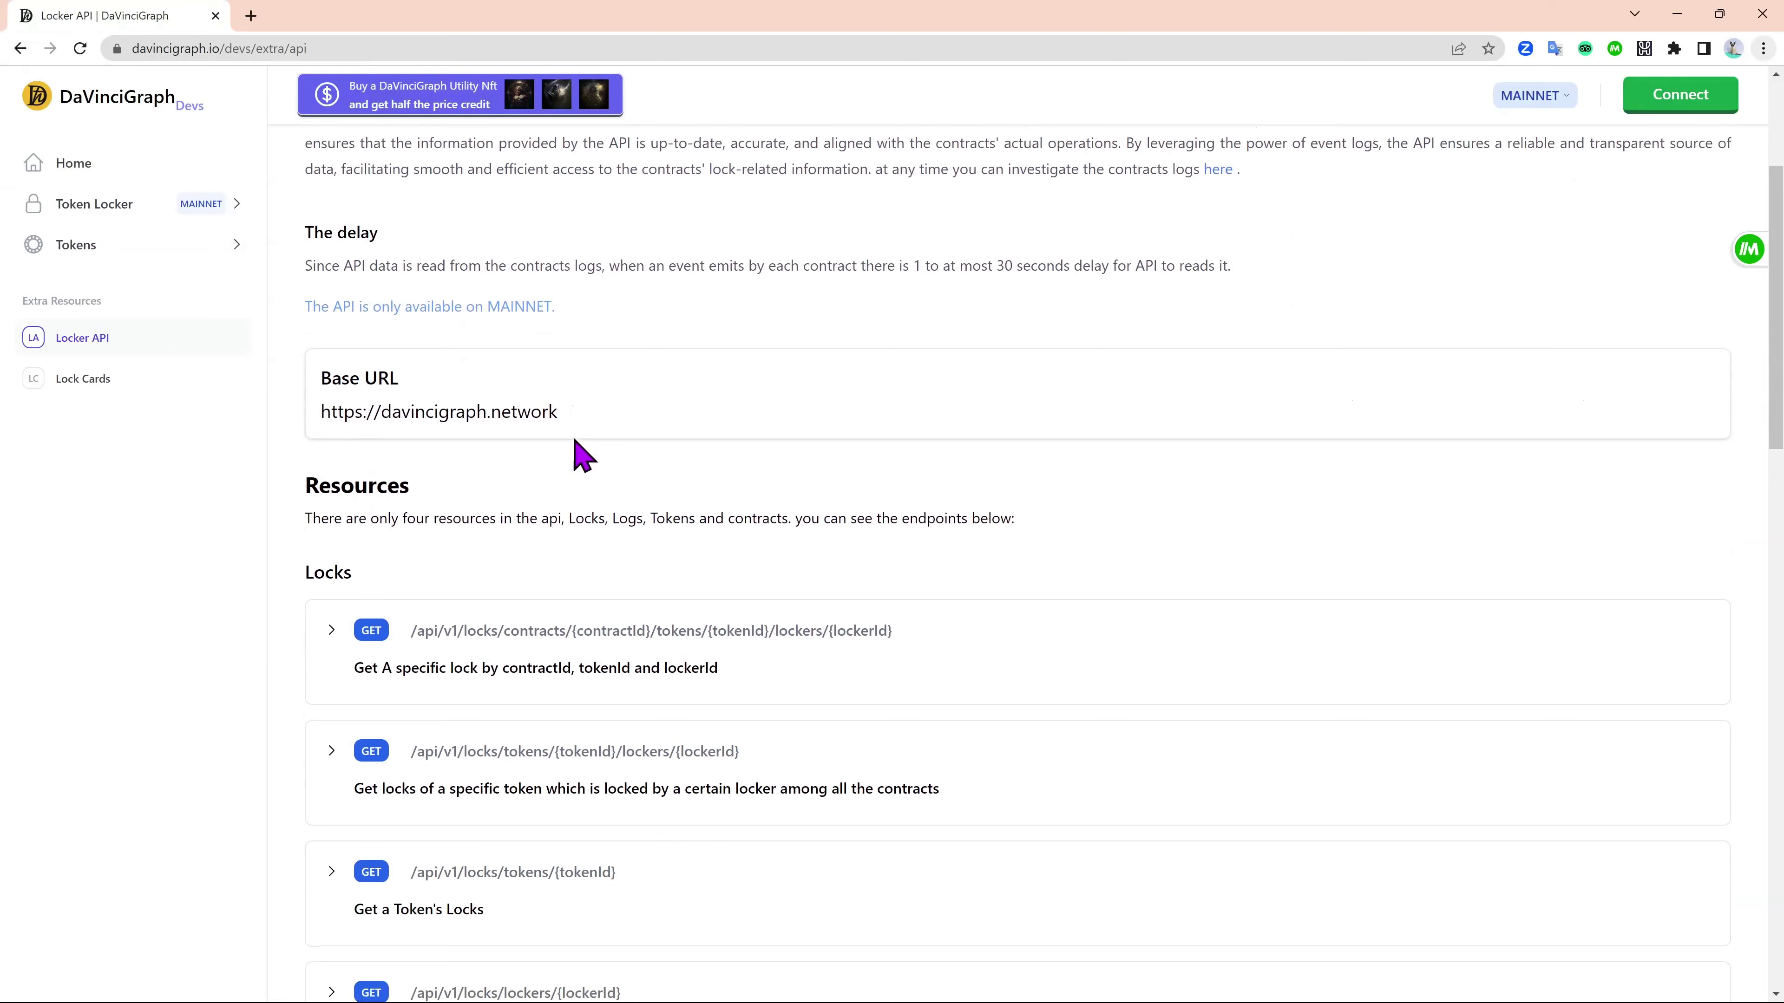
pyautogui.scroll(-6, 583, 456)
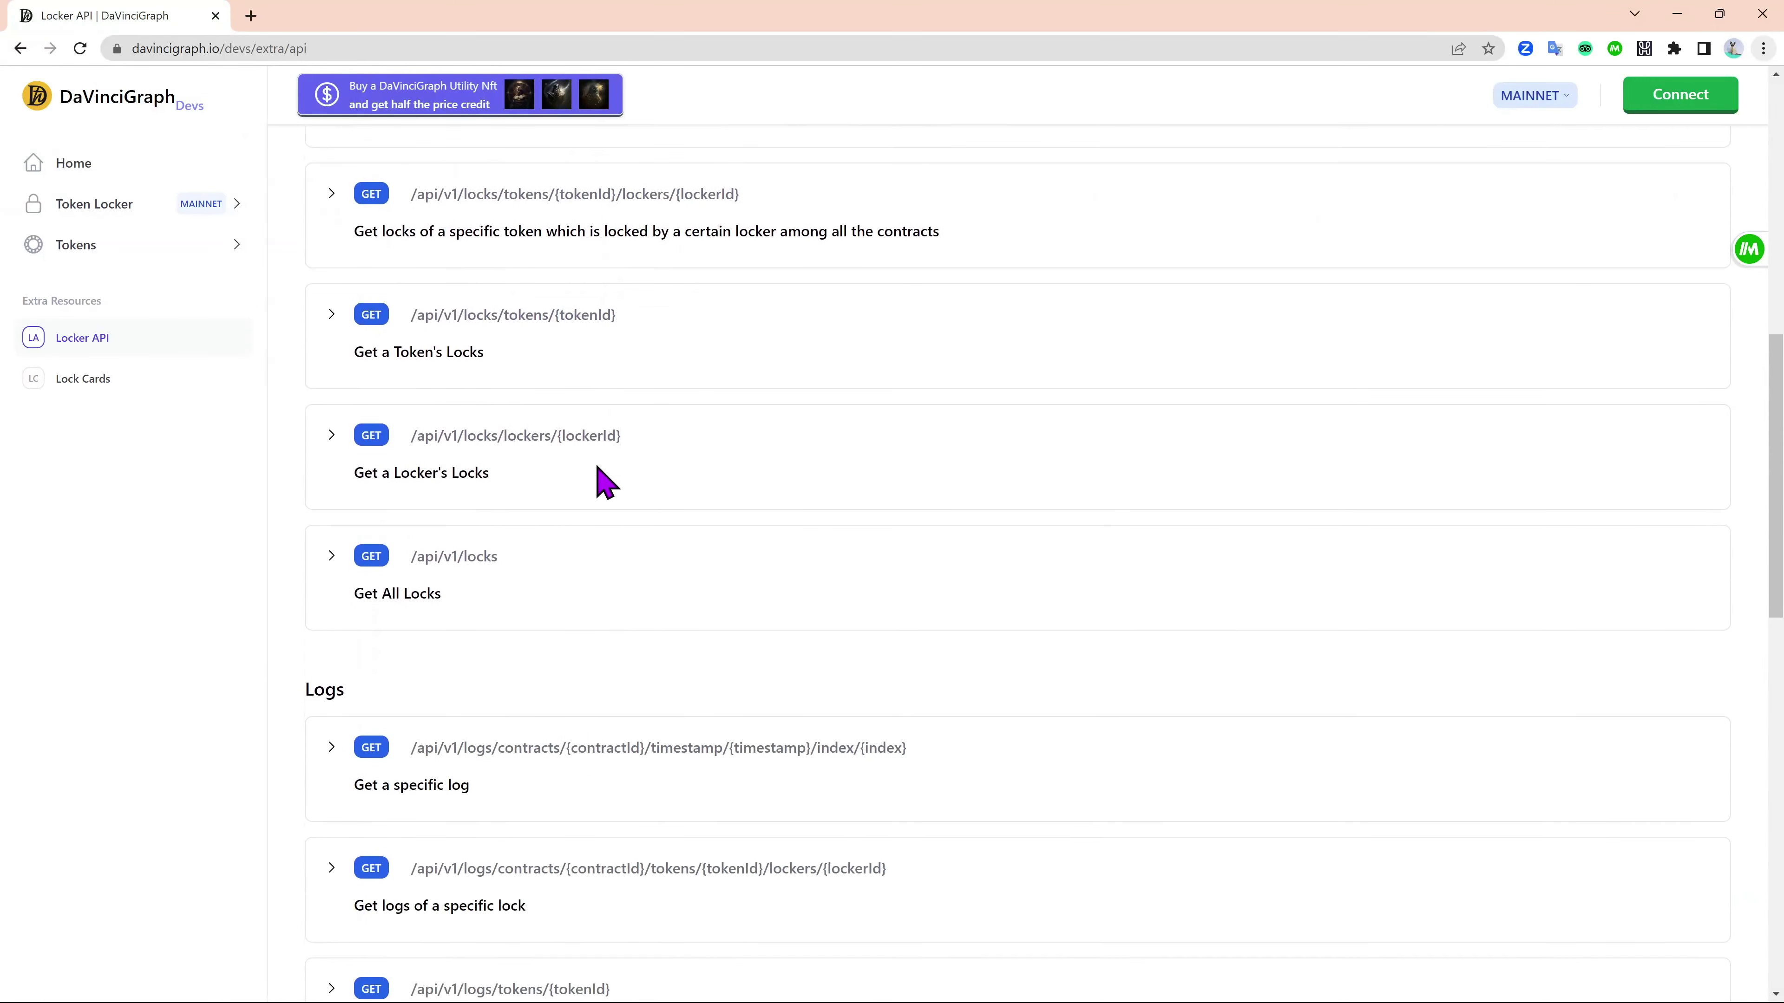
pyautogui.scroll(-5, 548, 534)
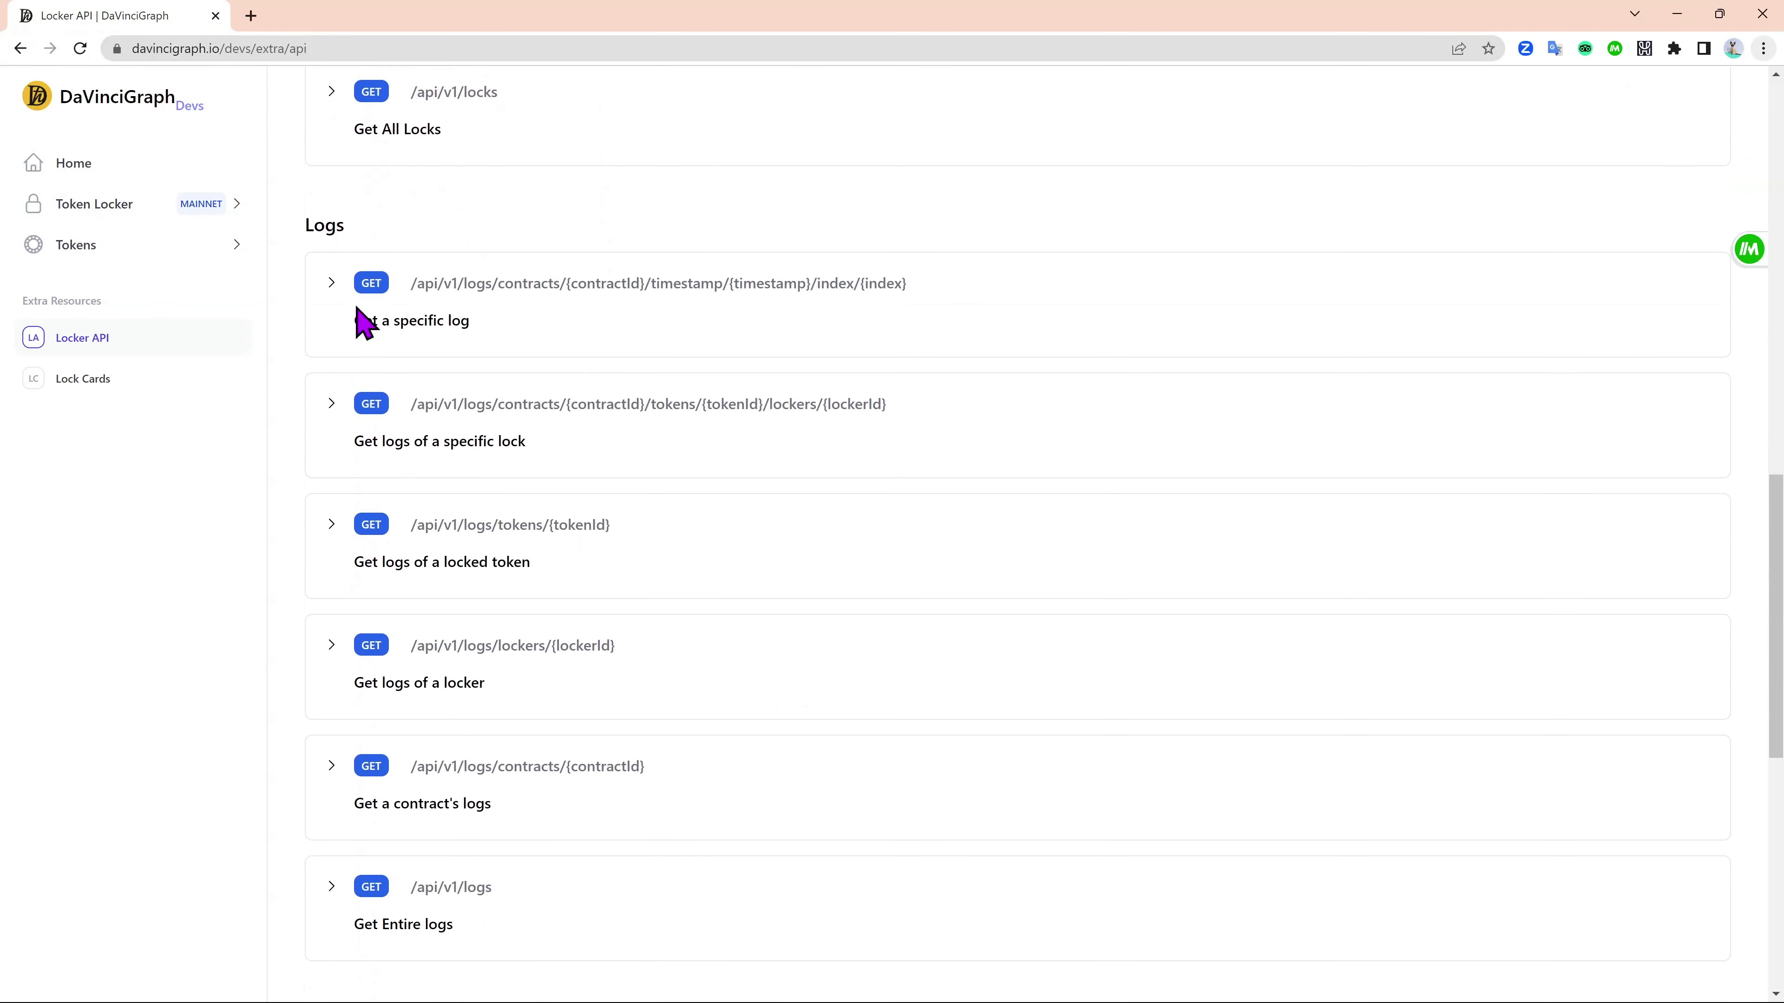
# - Examine the parameters and responses of the specific-log endpoint, the specific-lock endpoint and the endpoint for a token's locks by locker
pyautogui.click(330, 284)
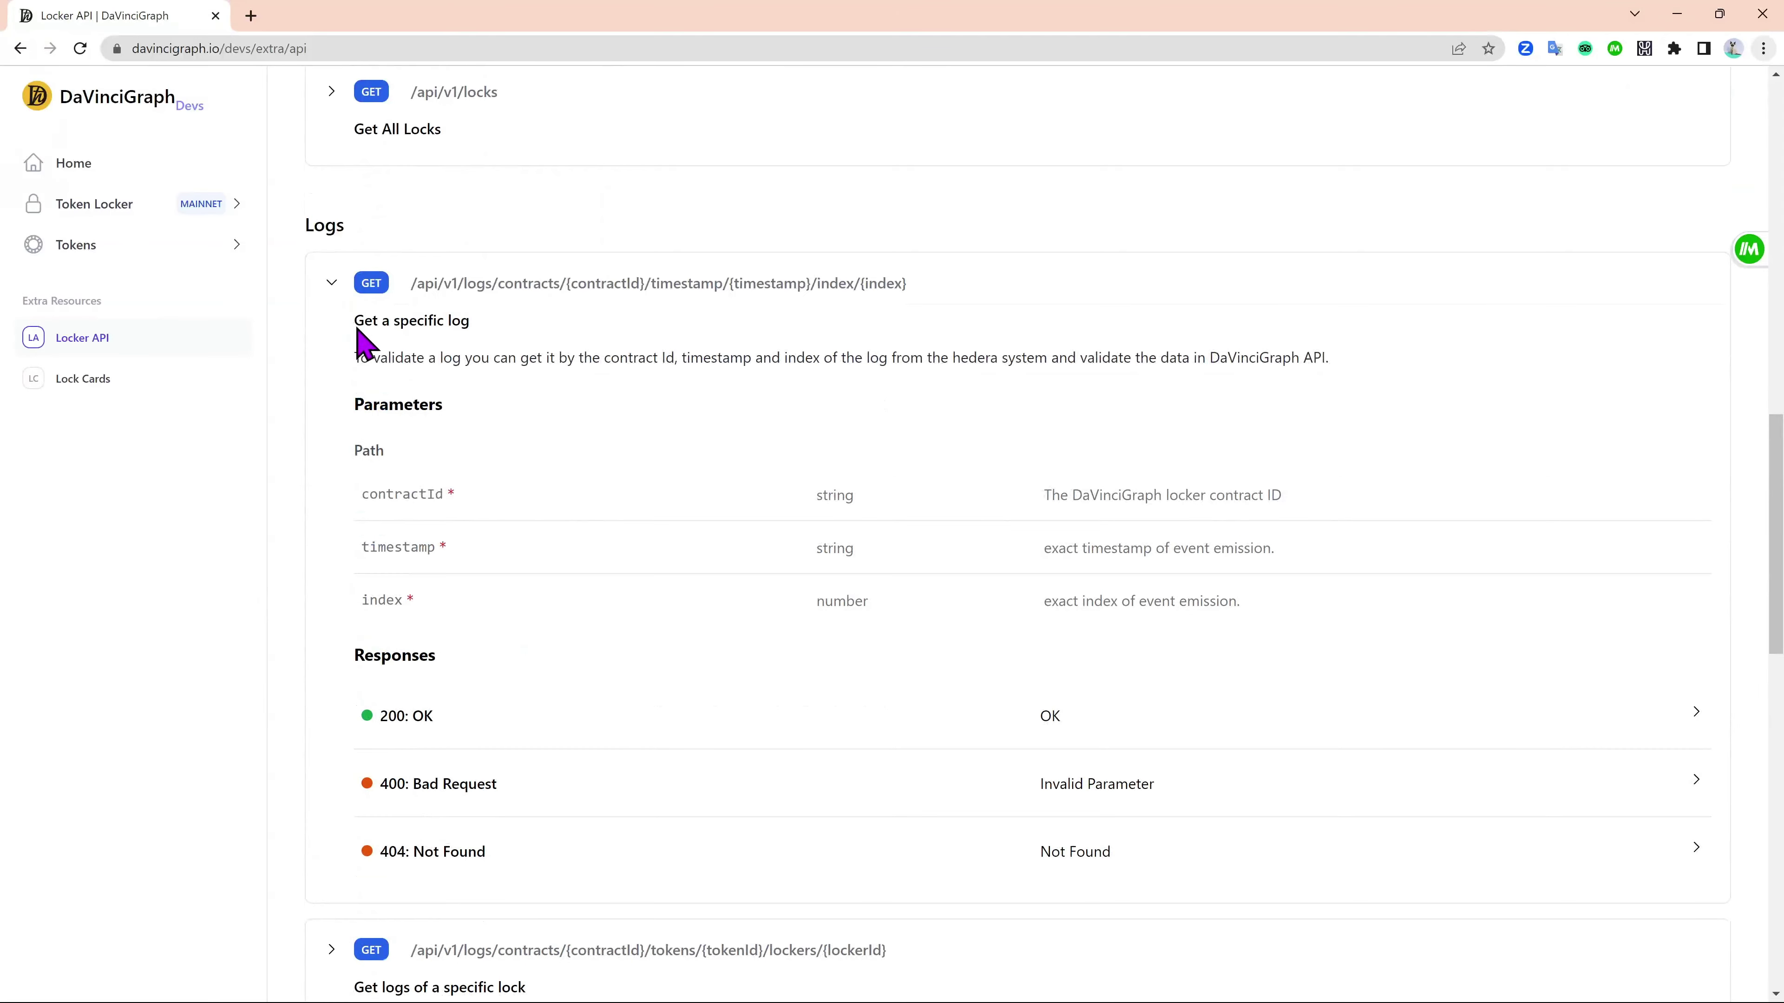
pyautogui.scroll(-2, 477, 458)
pyautogui.scroll(6, 491, 459)
pyautogui.scroll(4, 492, 455)
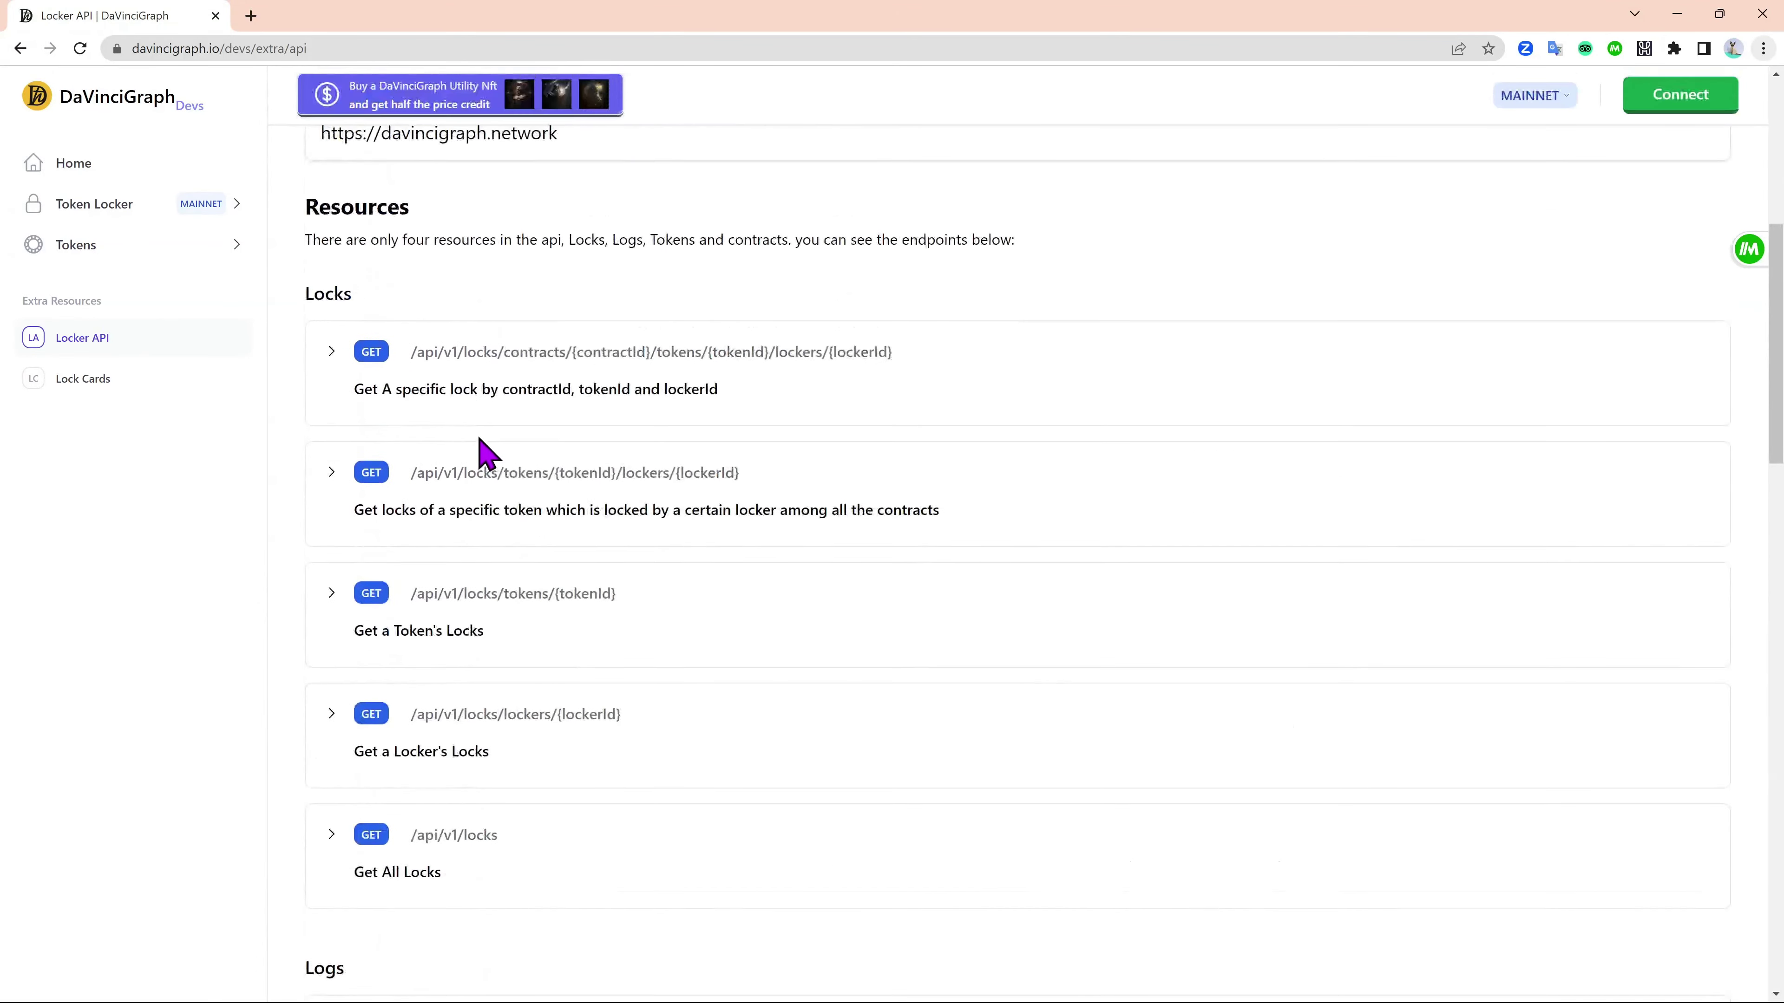
pyautogui.click(333, 355)
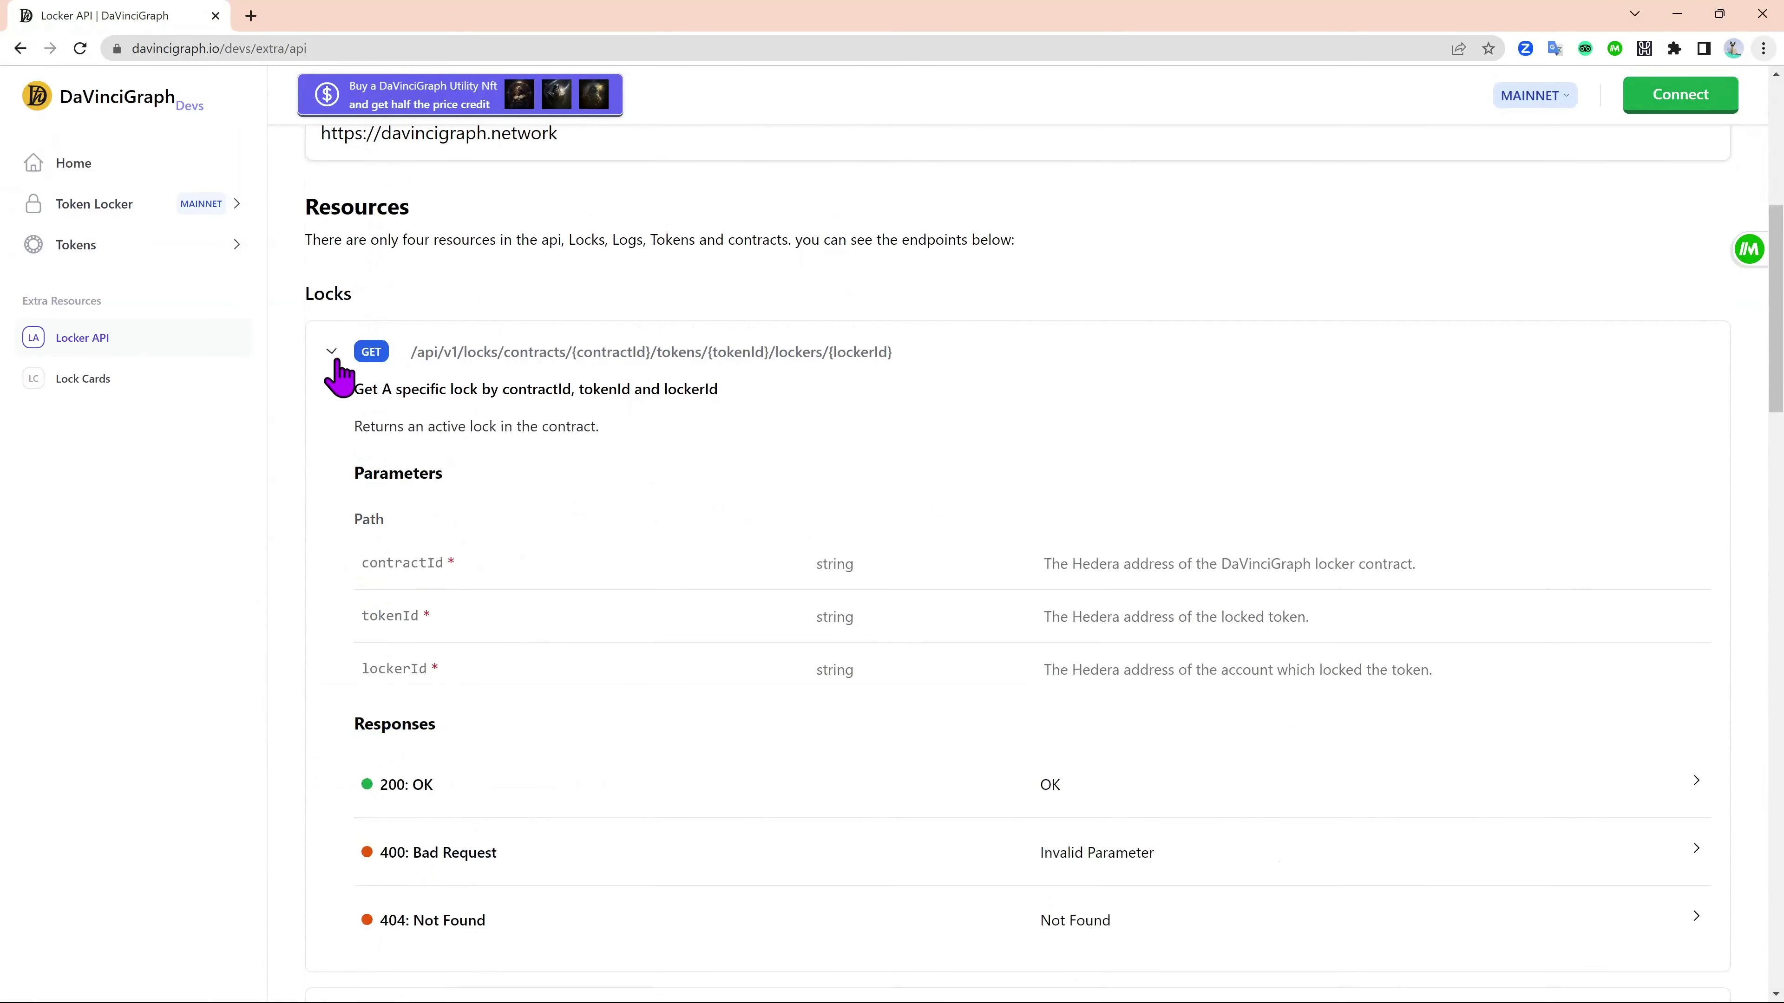
pyautogui.scroll(-3, 878, 478)
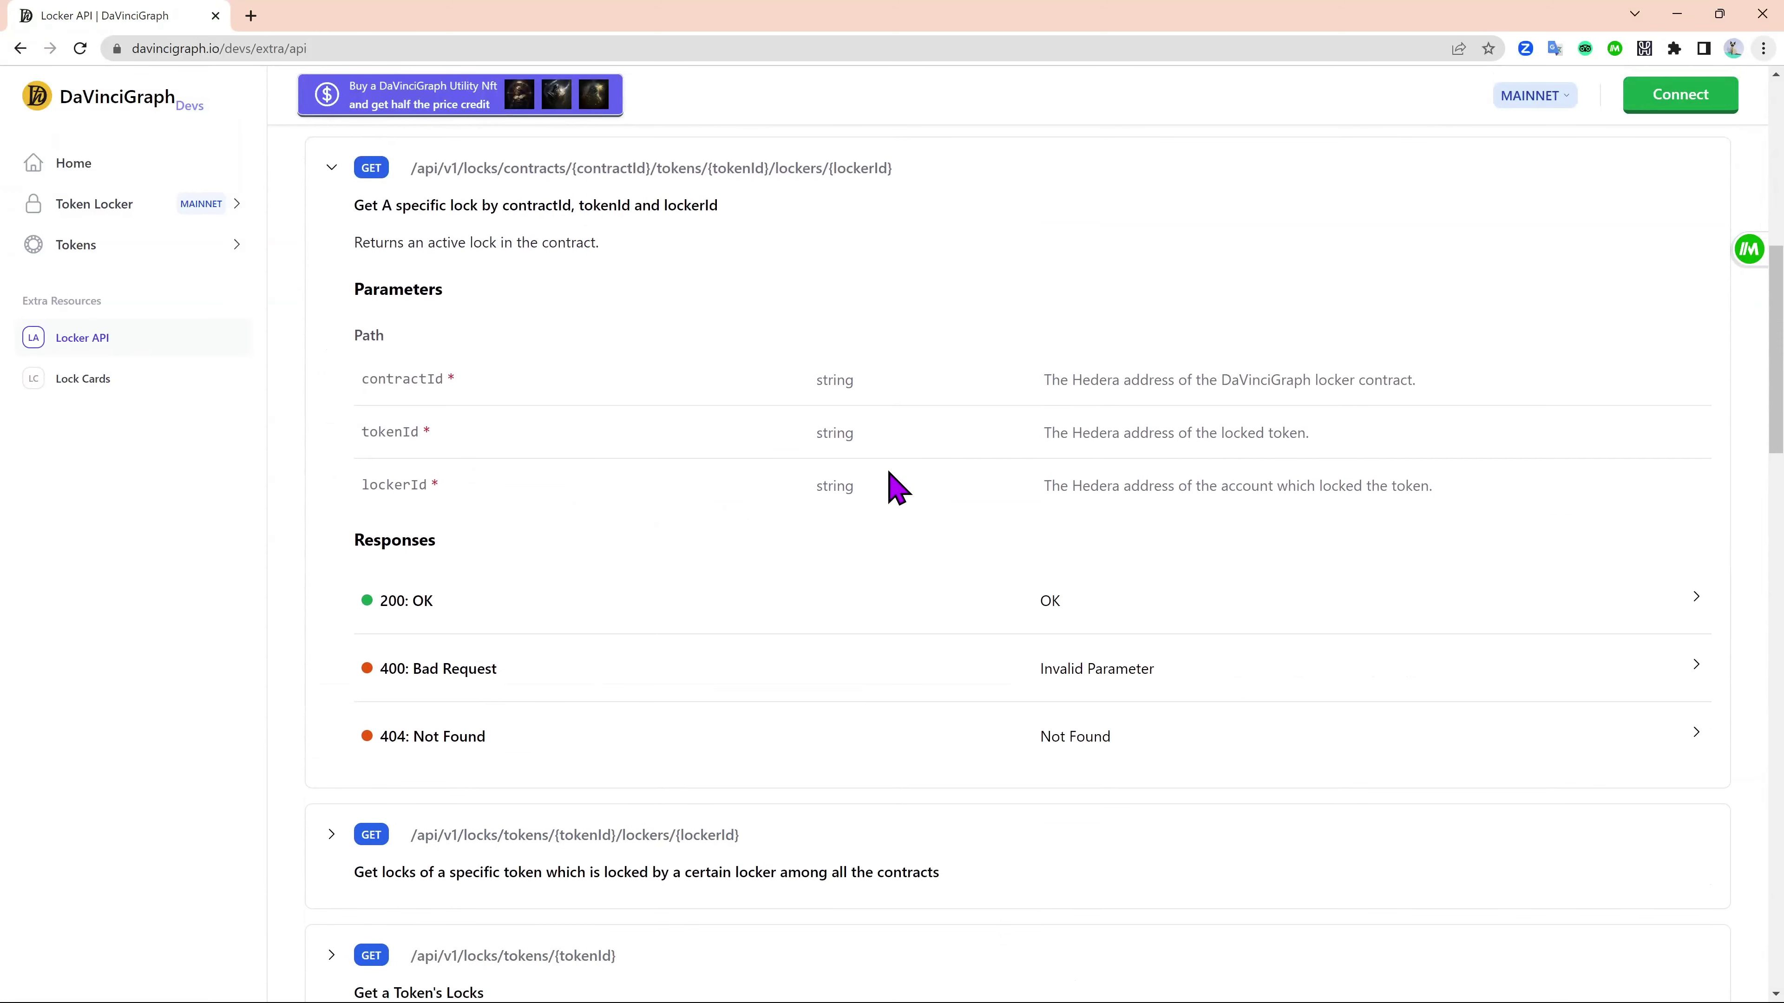
pyautogui.scroll(-3, 832, 421)
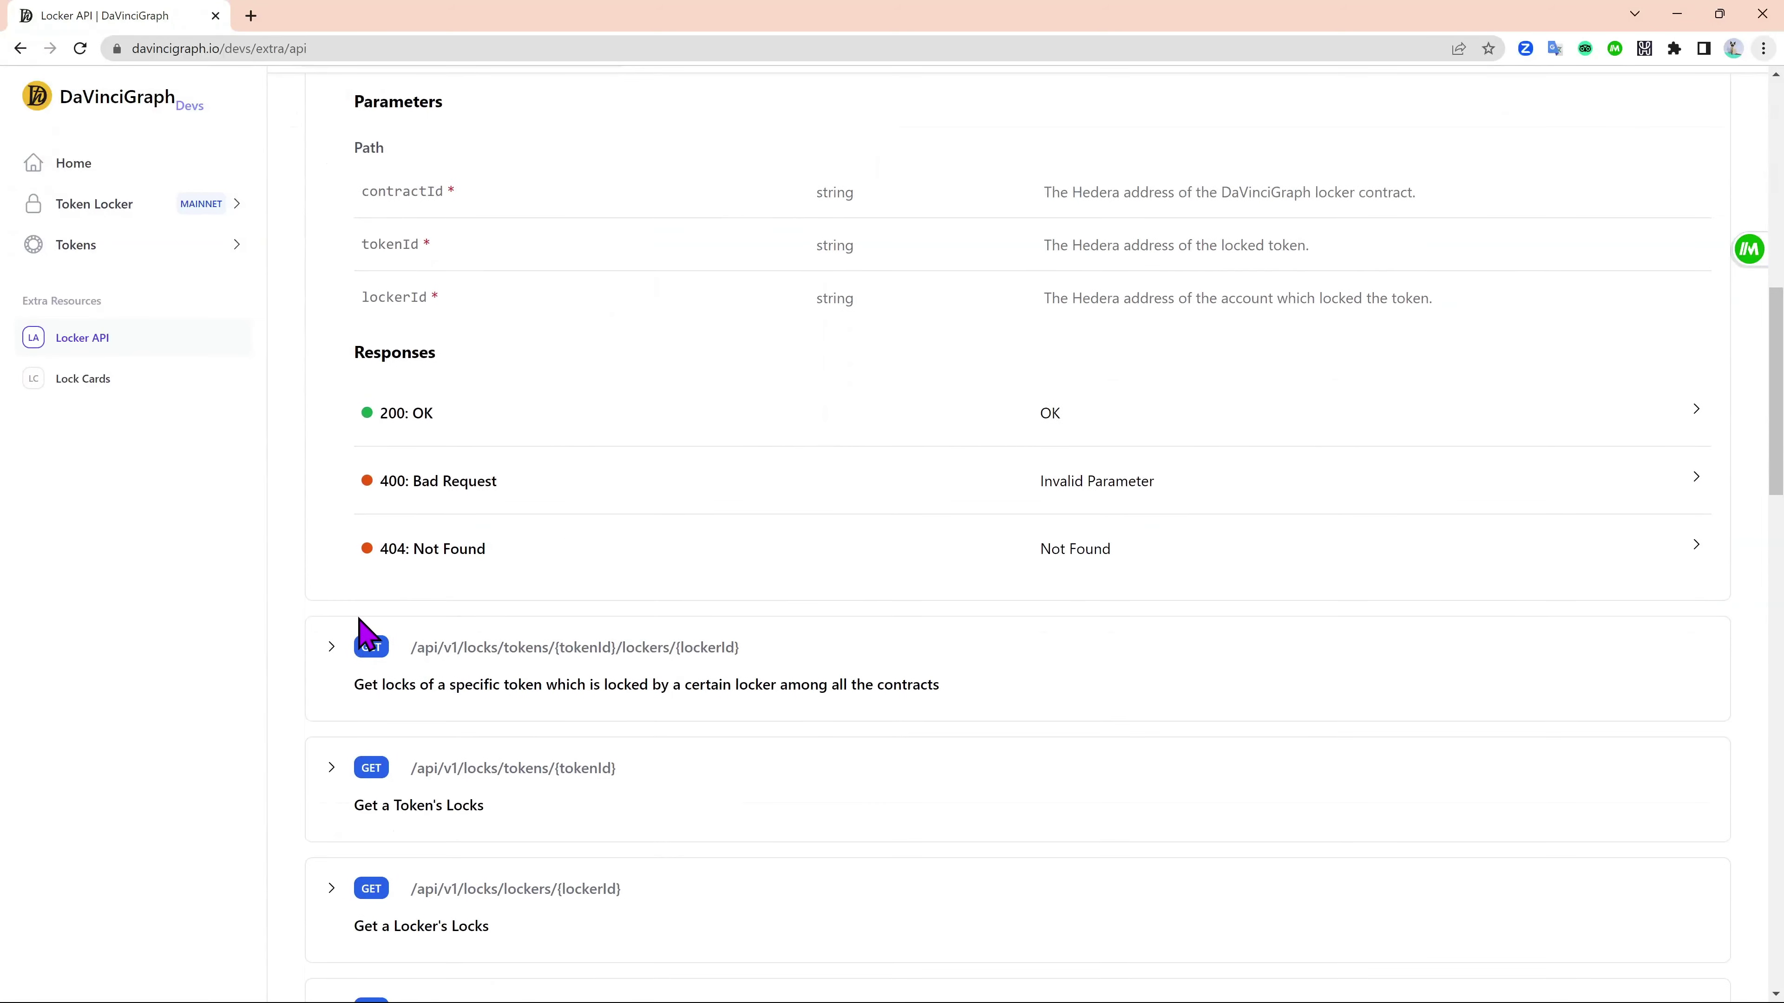
pyautogui.click(333, 648)
pyautogui.scroll(-6, 720, 538)
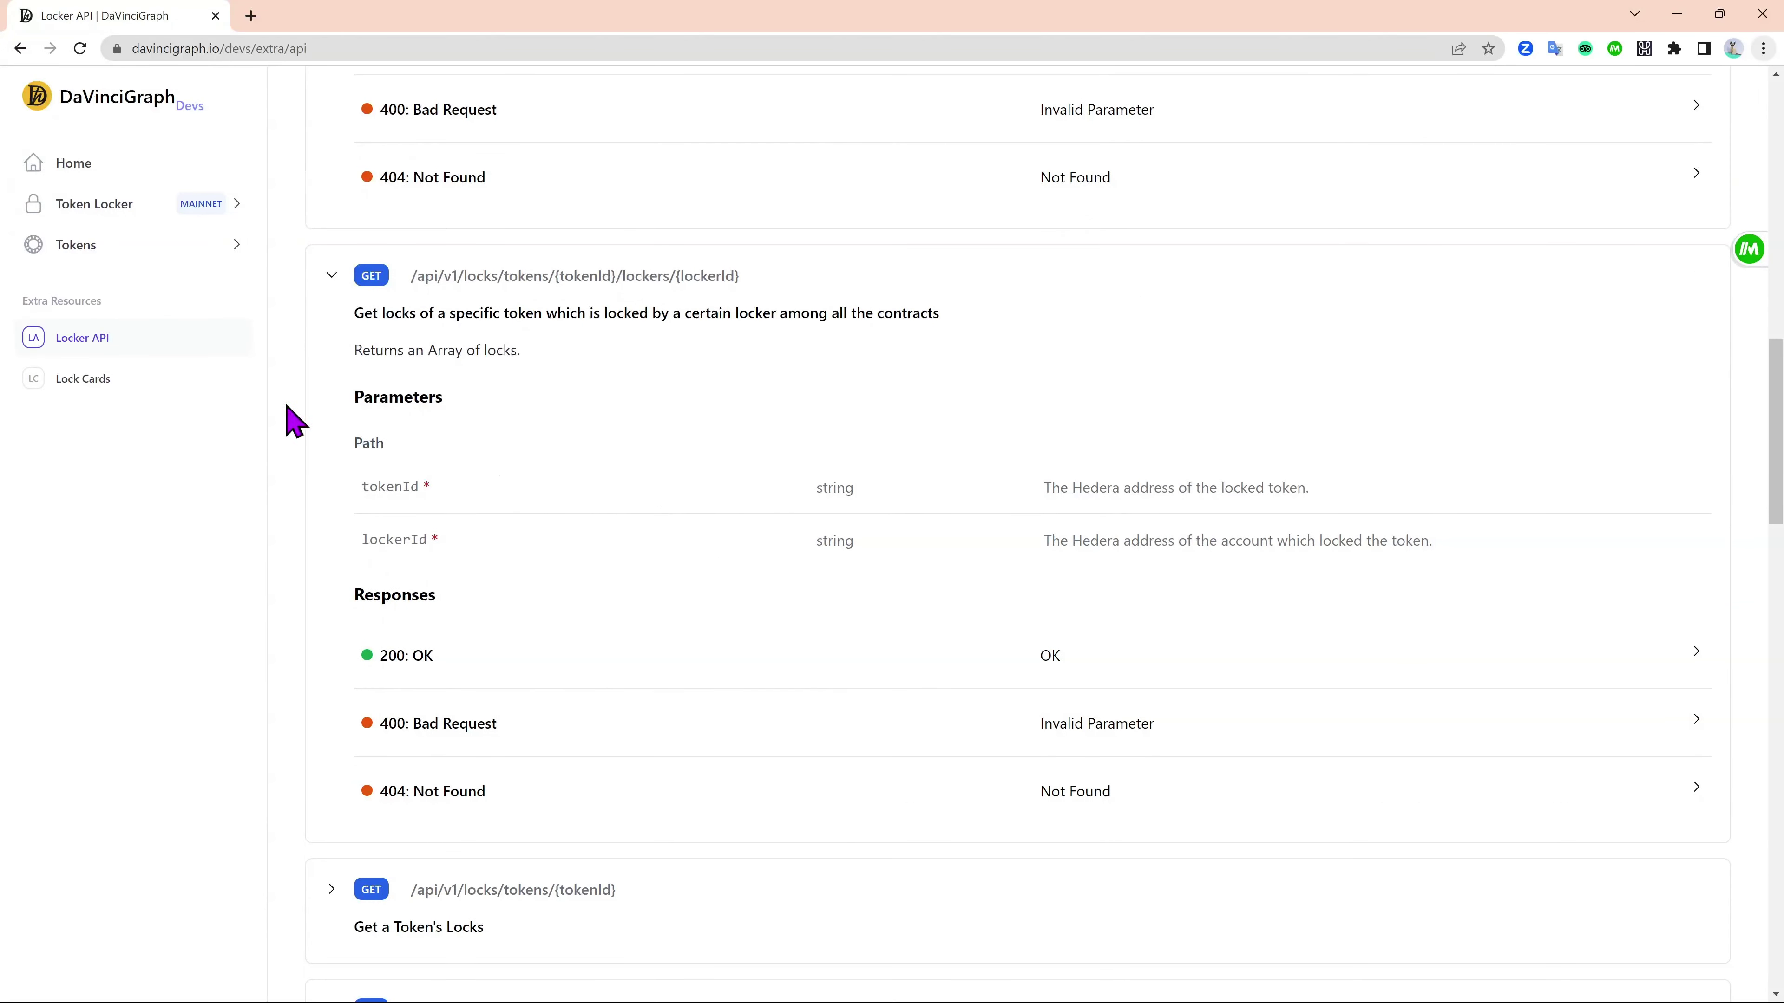
# - Set up a lock card for the copied token ID 0.0.3006950 (ssLP-SAUCE-SAUCEINU) using the Locky layout
pyautogui.click(172, 384)
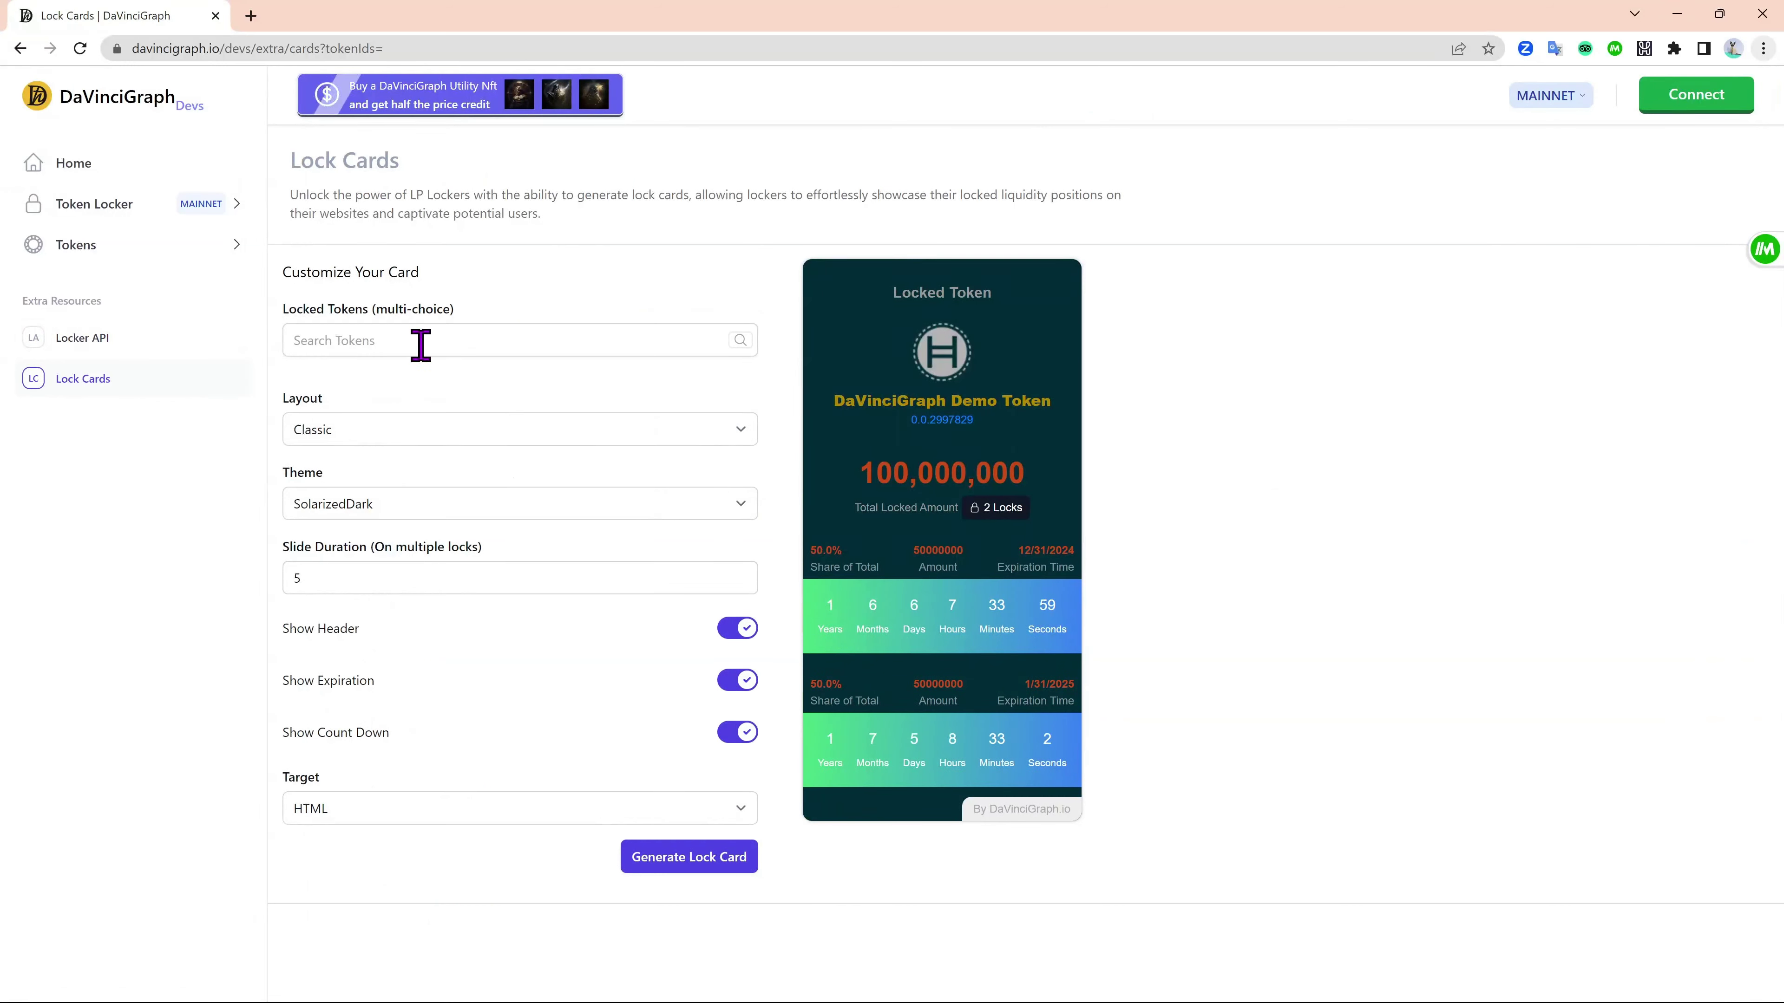
pyautogui.rightClick(406, 346)
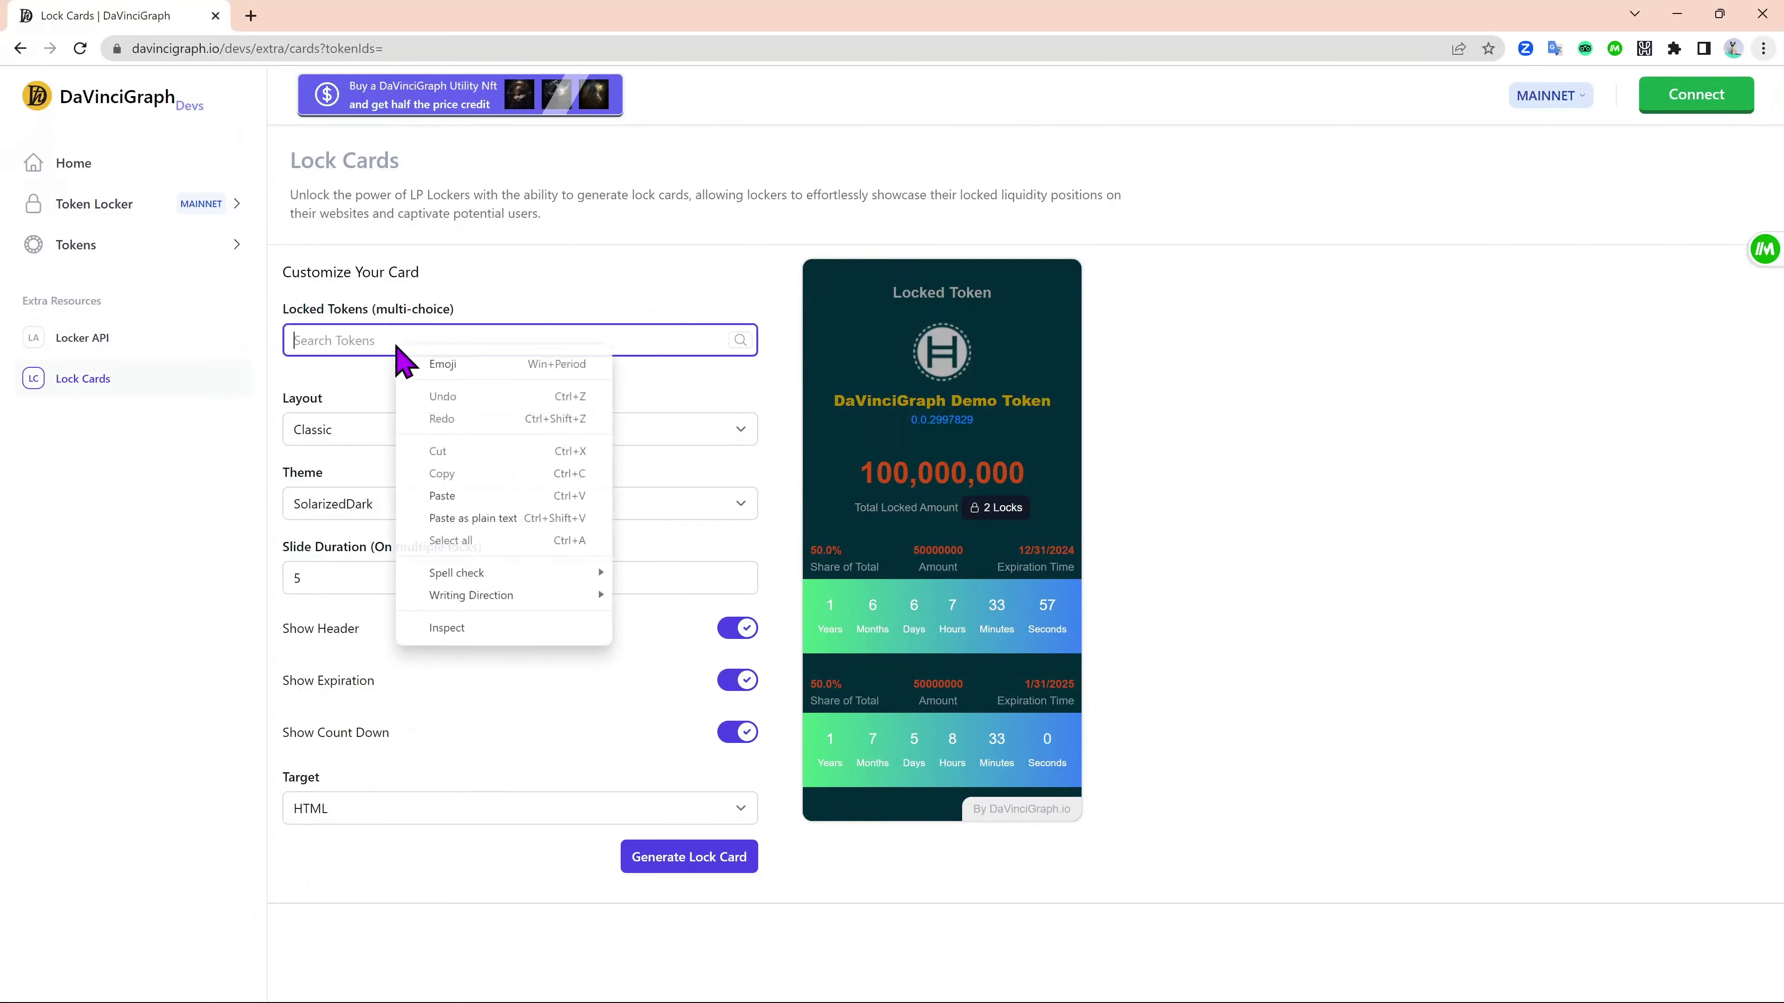
pyautogui.click(527, 495)
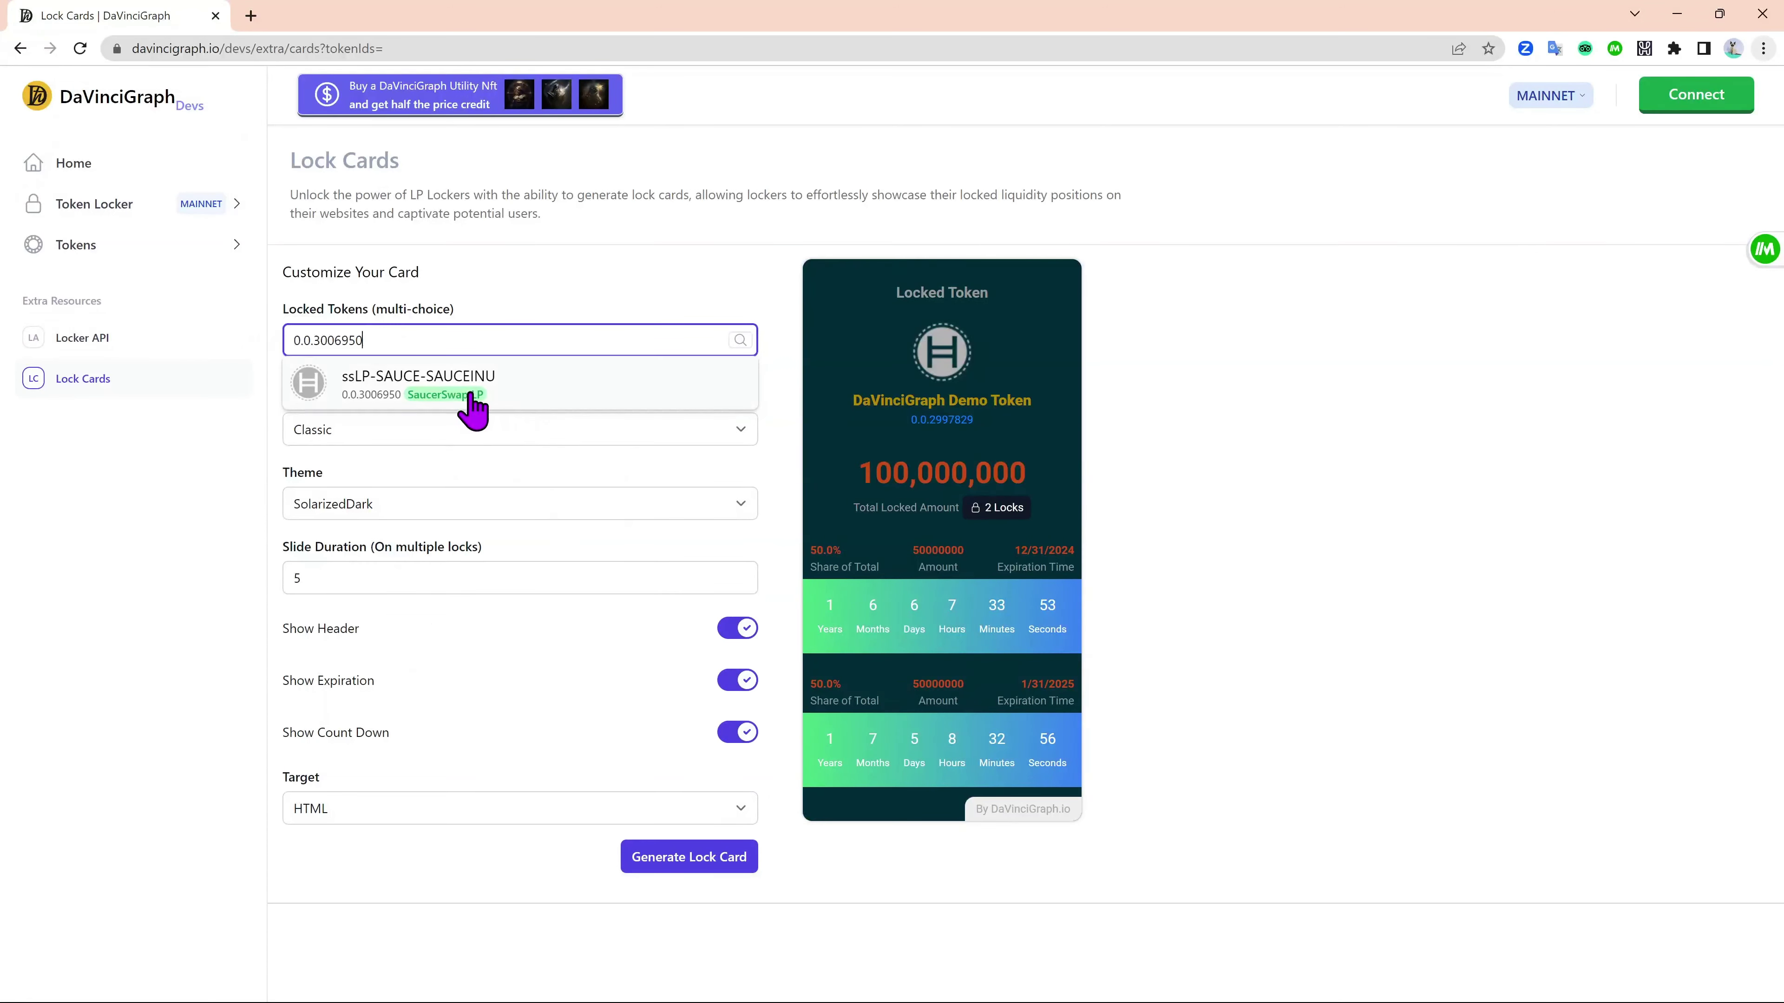
pyautogui.click(473, 404)
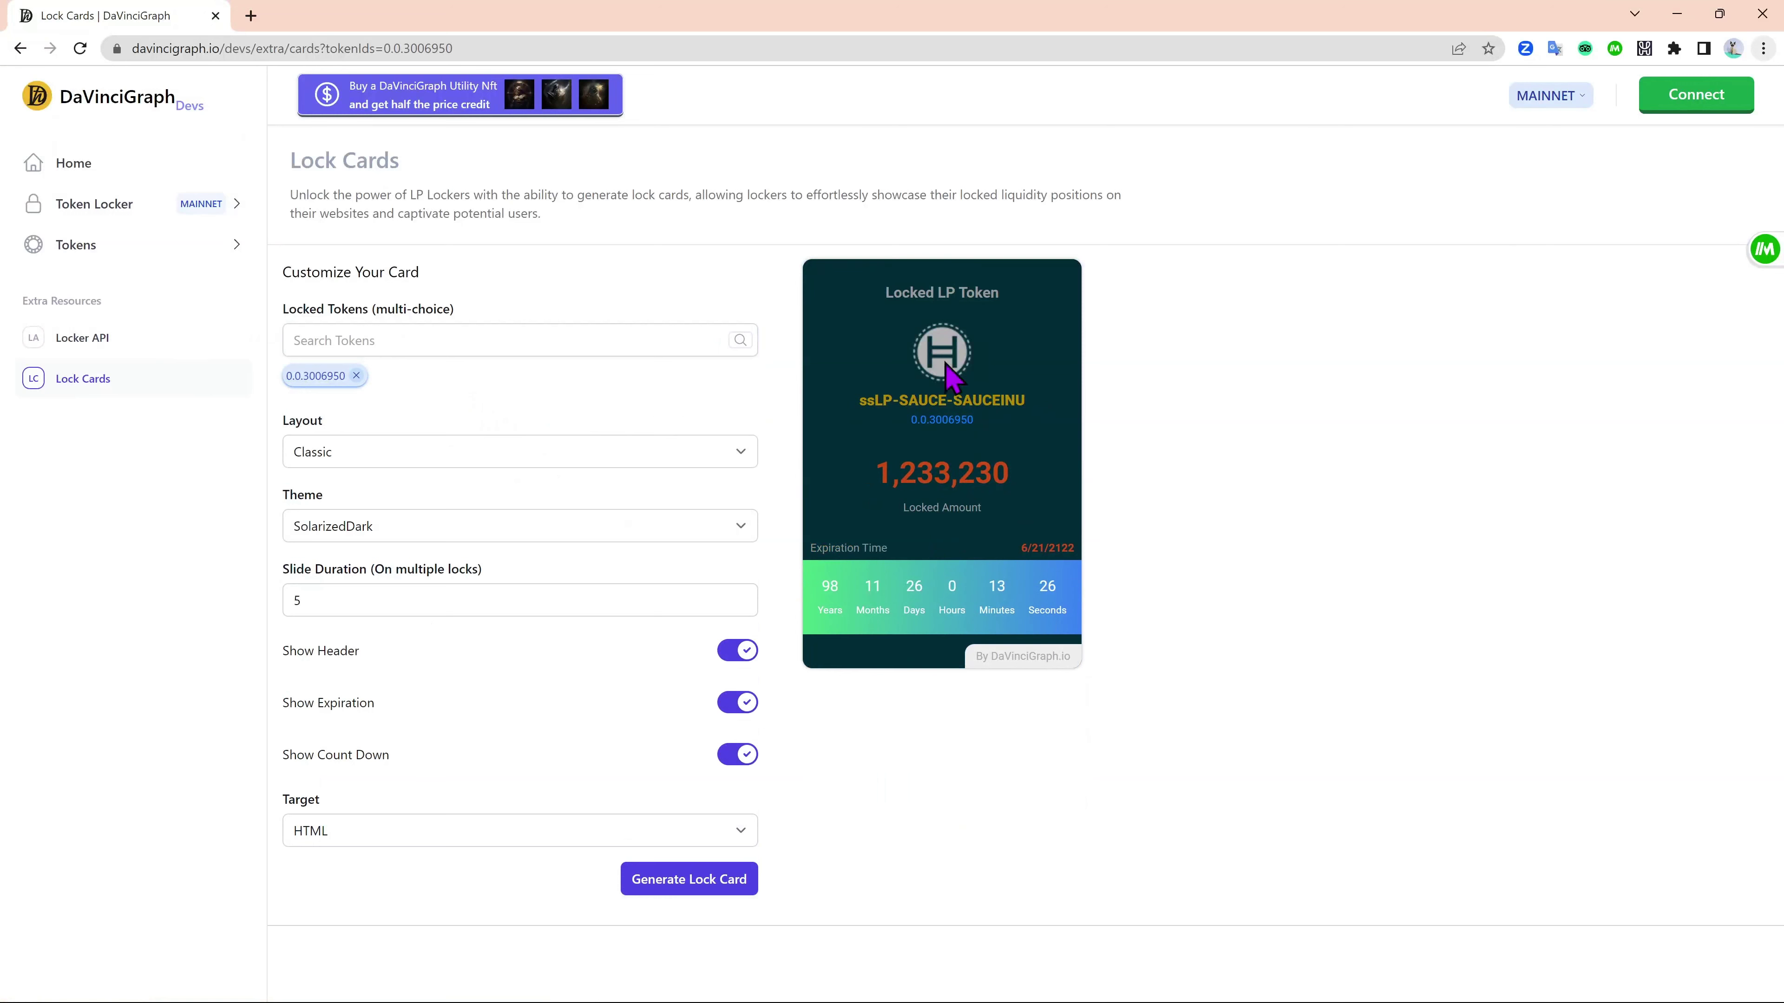
pyautogui.click(745, 452)
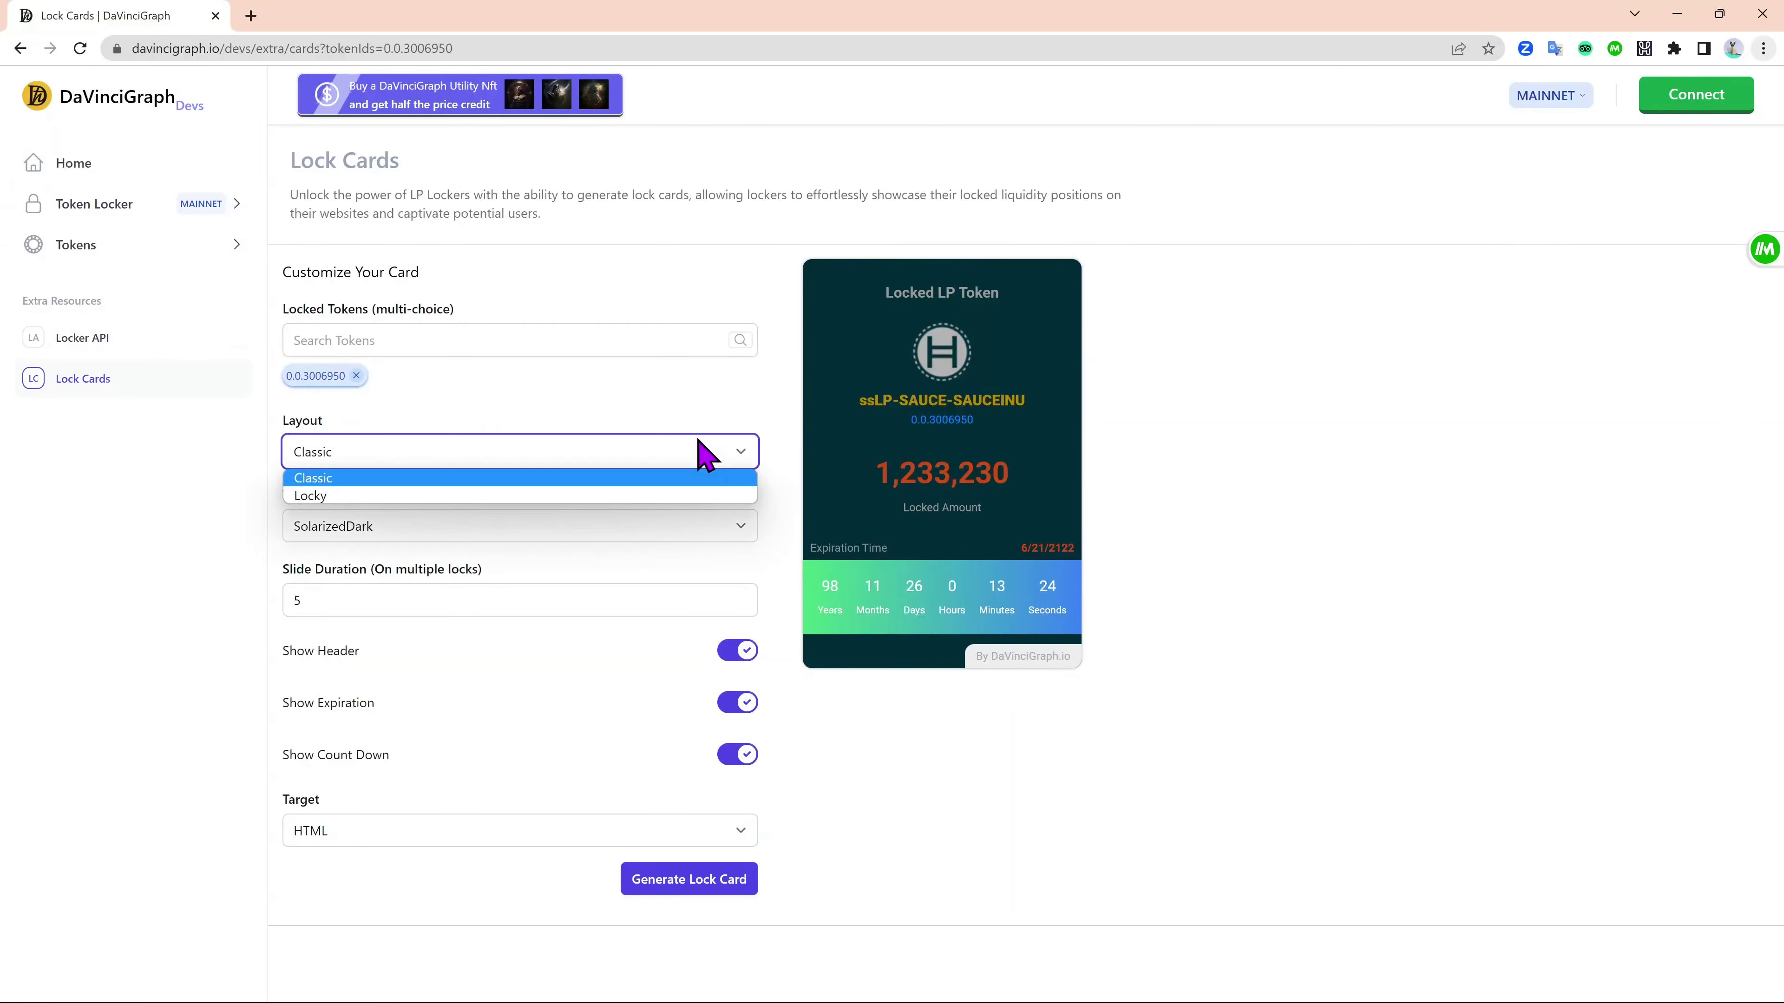
pyautogui.click(634, 498)
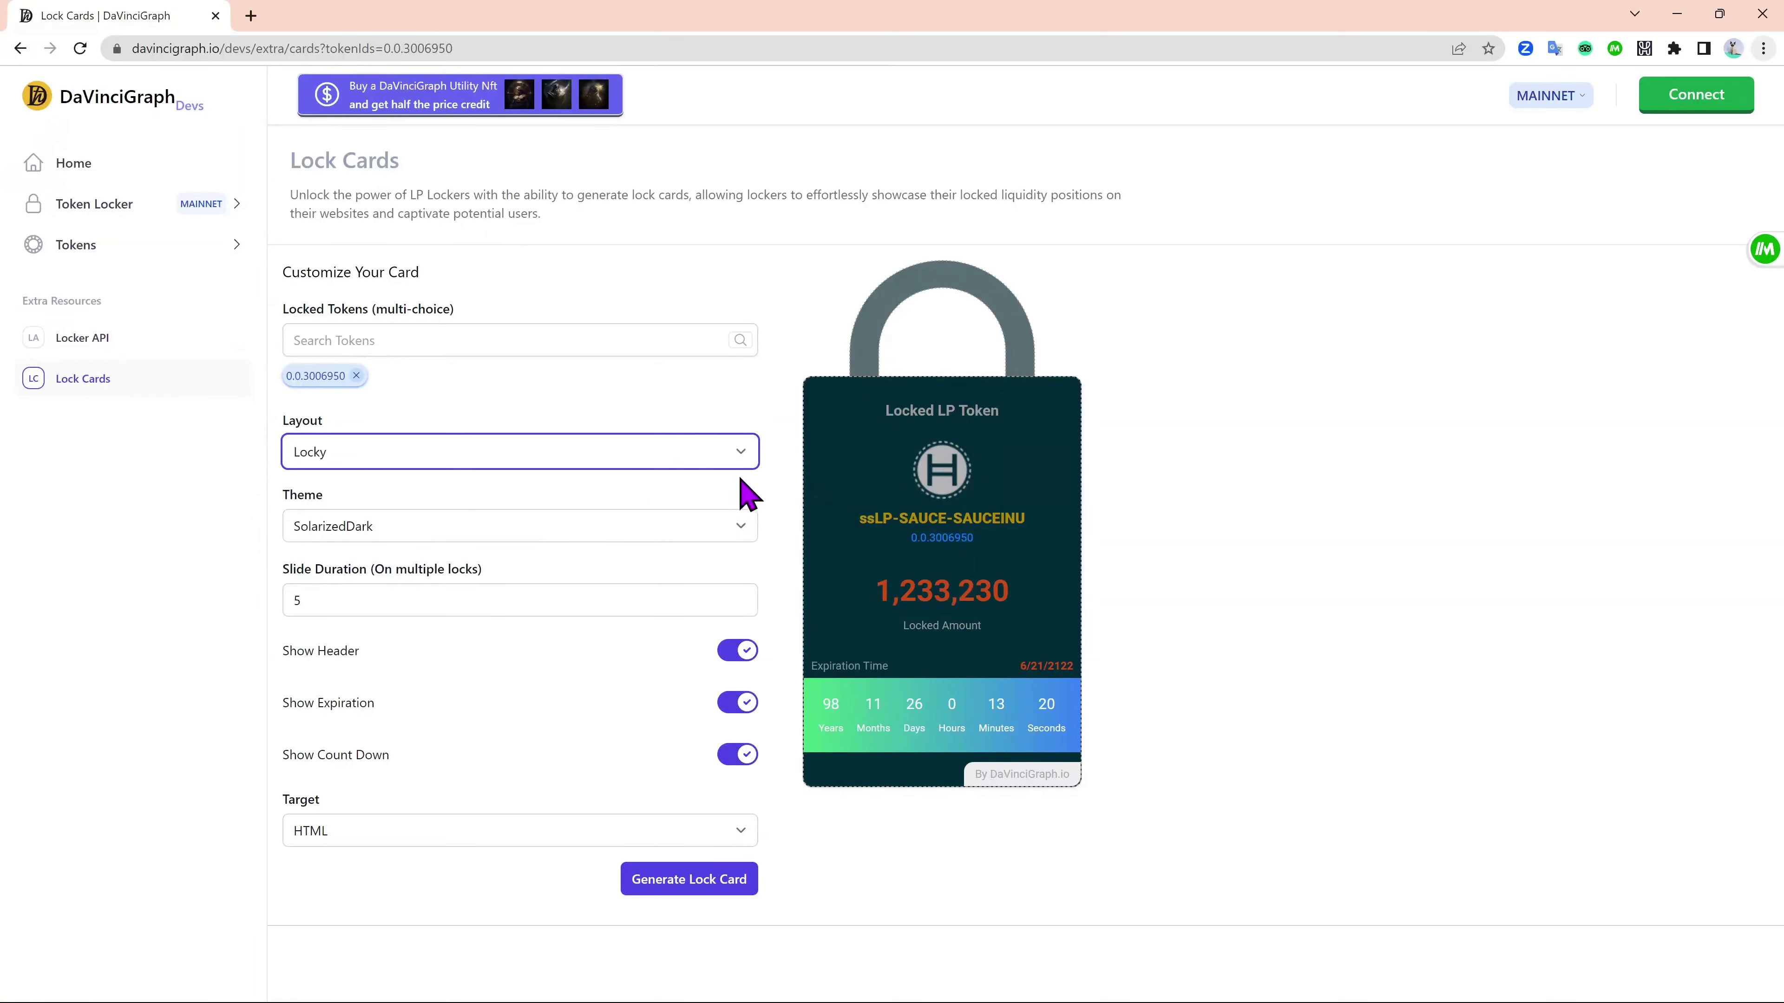
# - Set the lock card's theme to QuietLight
pyautogui.click(605, 532)
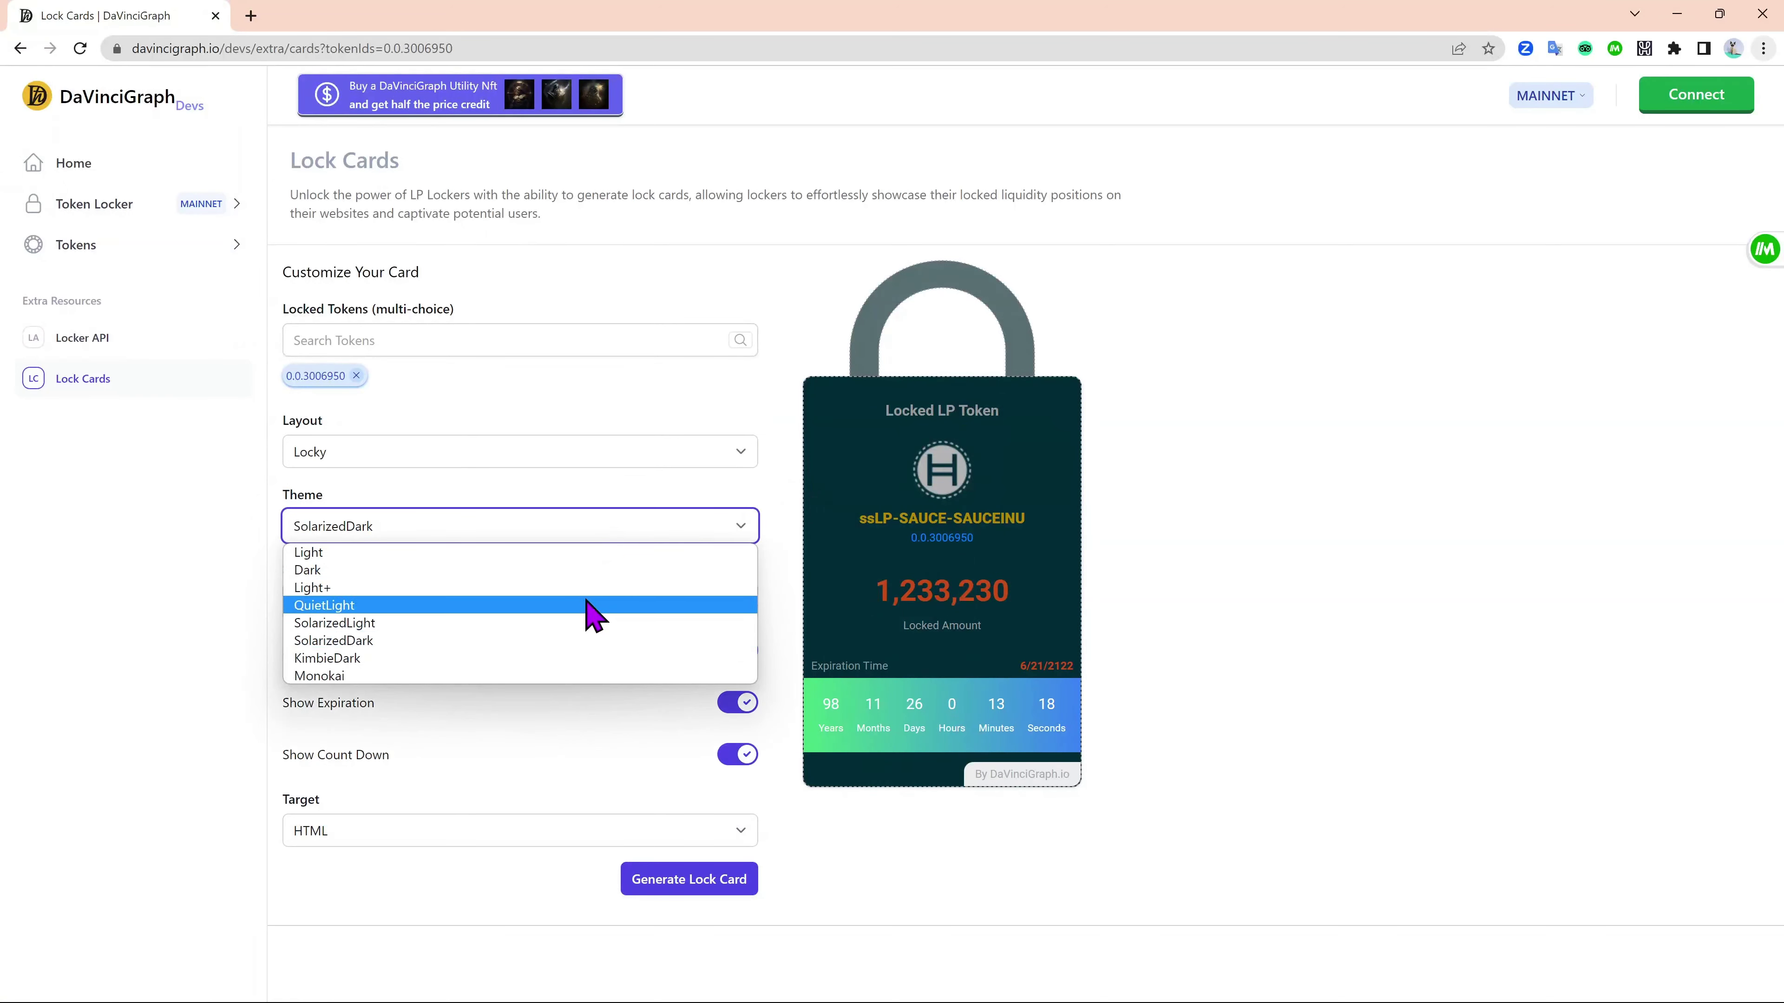
pyautogui.click(587, 599)
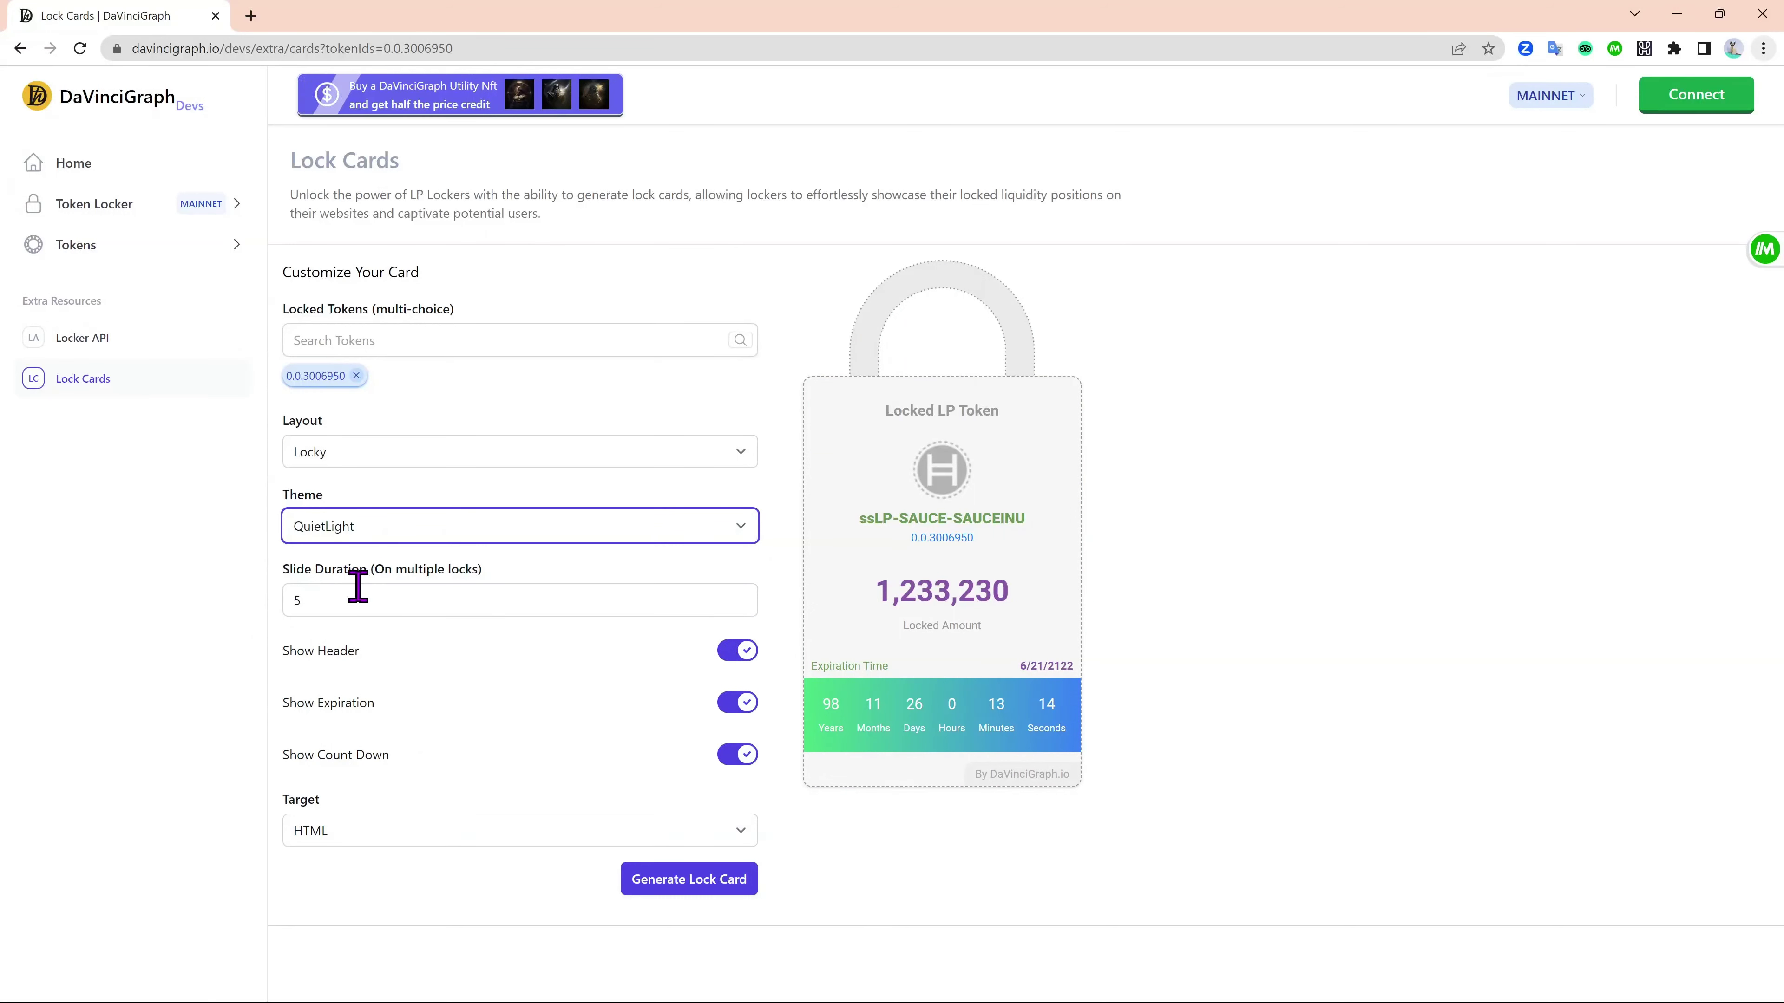
# - Try the lock card without its header and expiration, and turn both back on
pyautogui.click(739, 657)
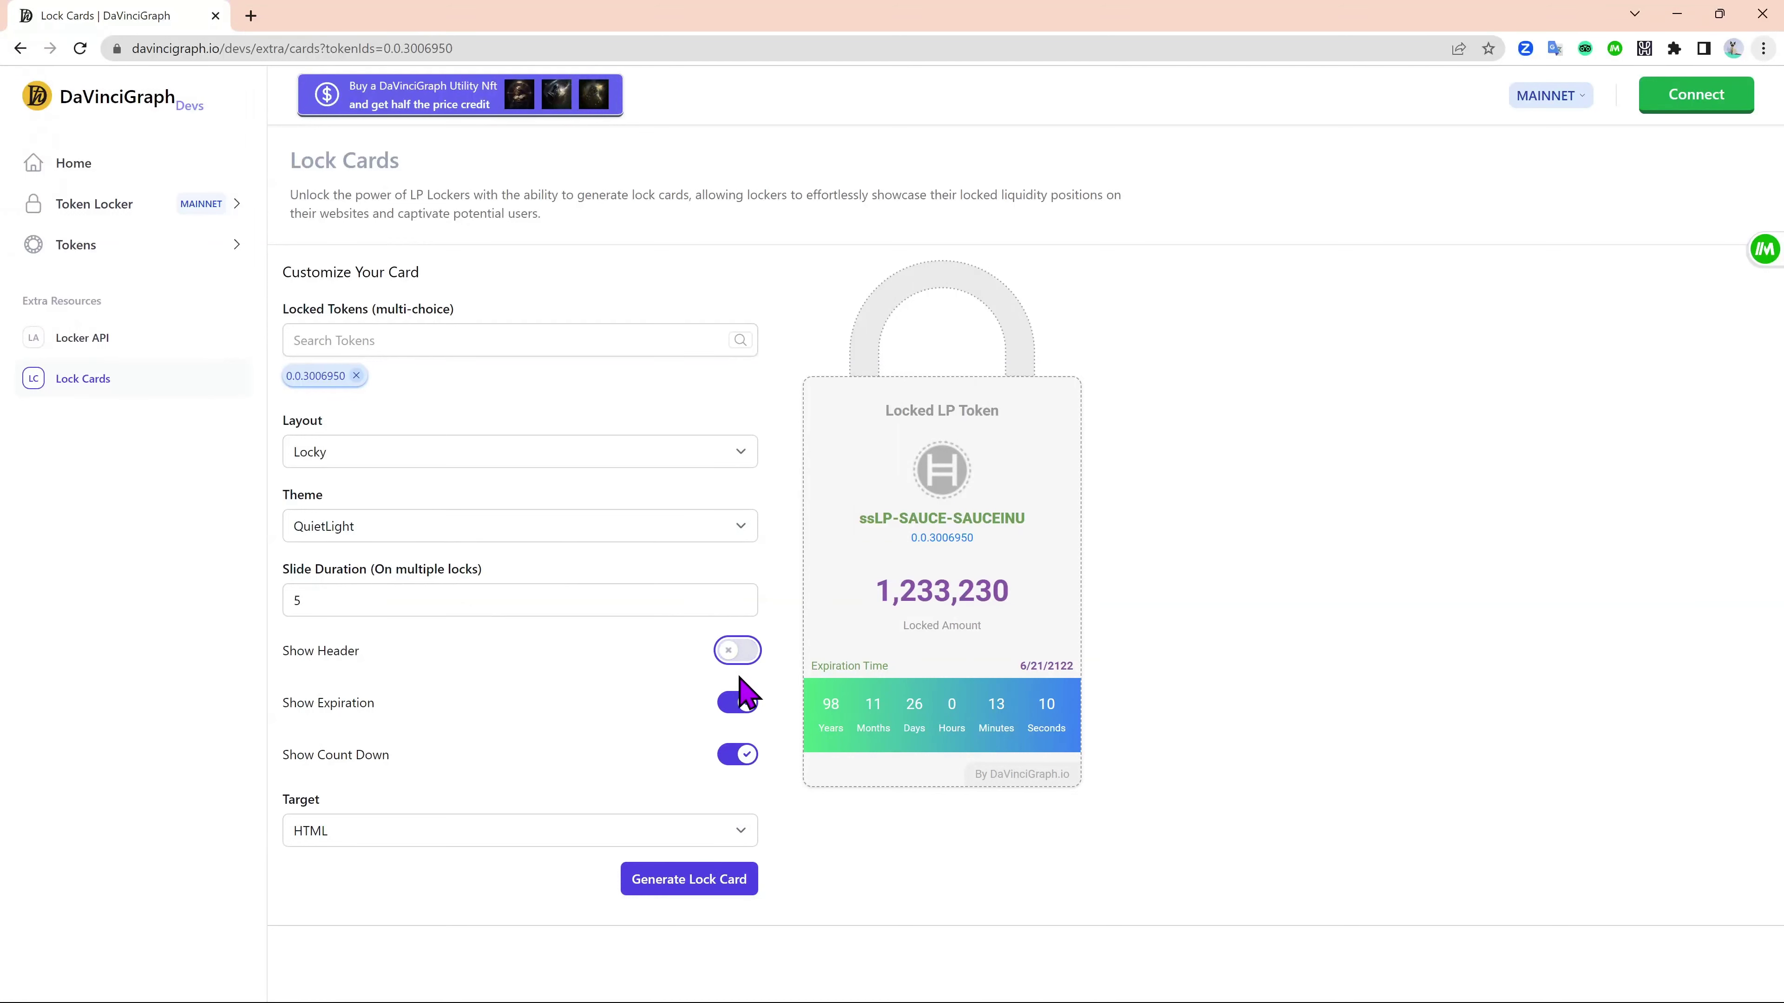
pyautogui.click(738, 703)
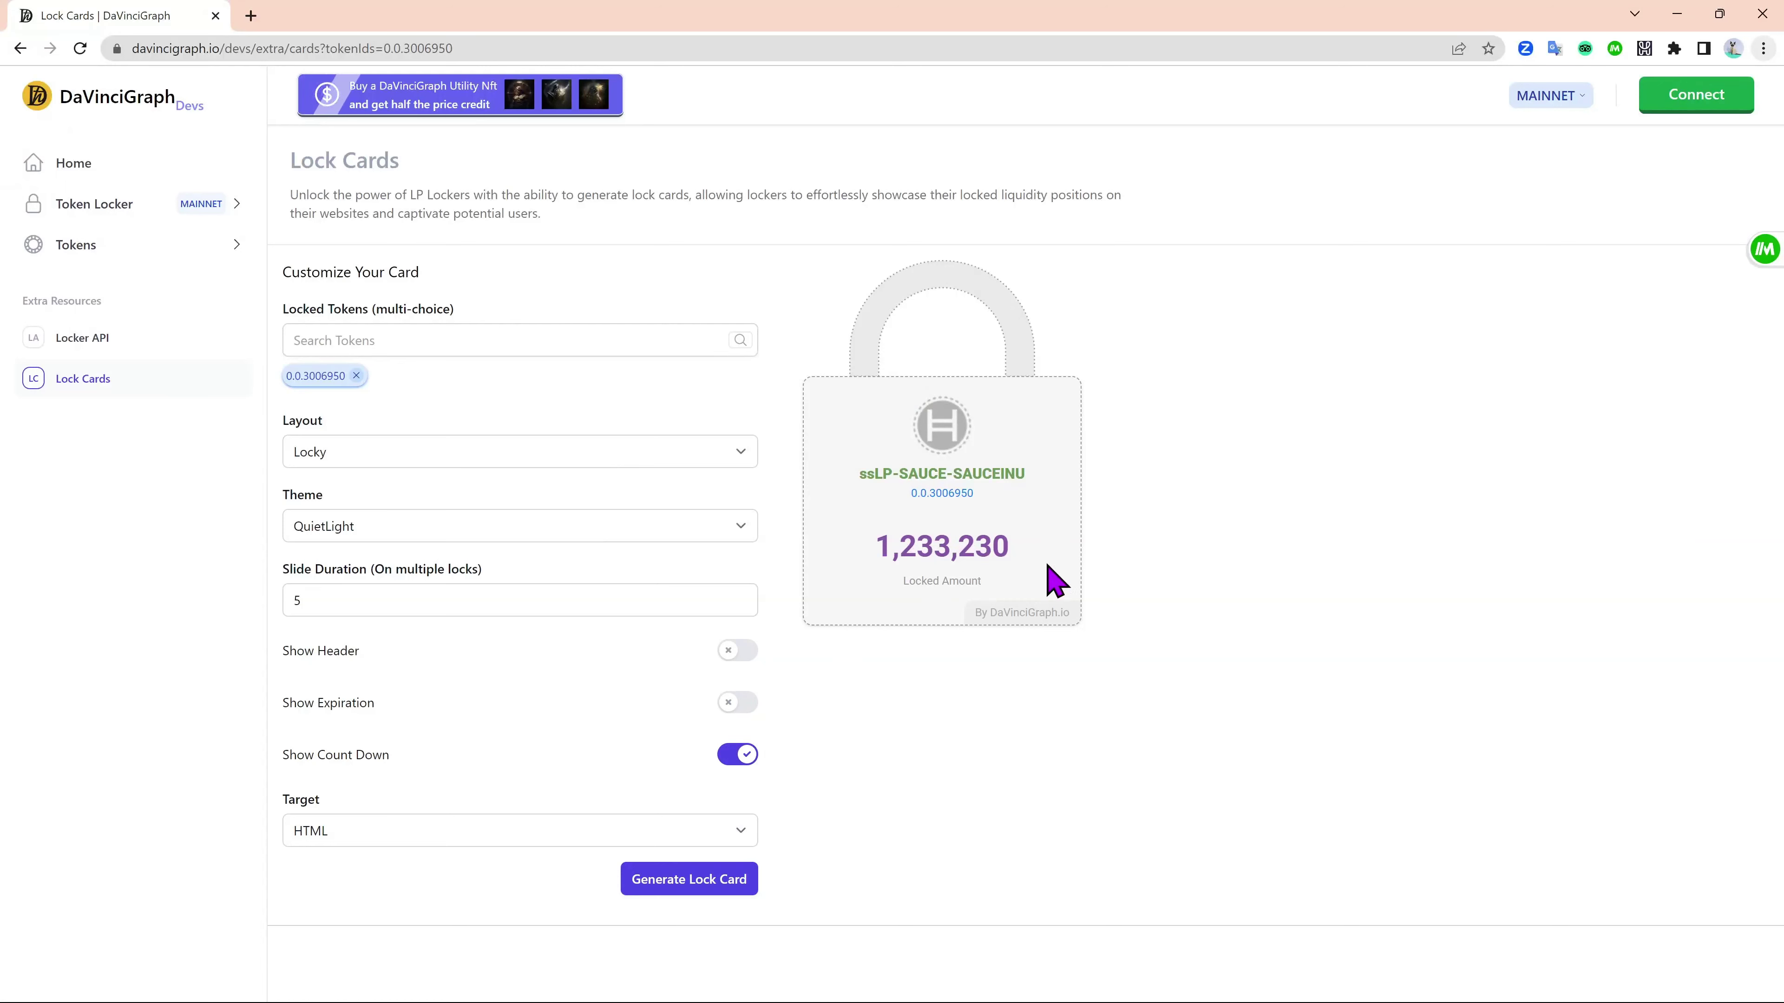
pyautogui.click(730, 702)
pyautogui.click(743, 648)
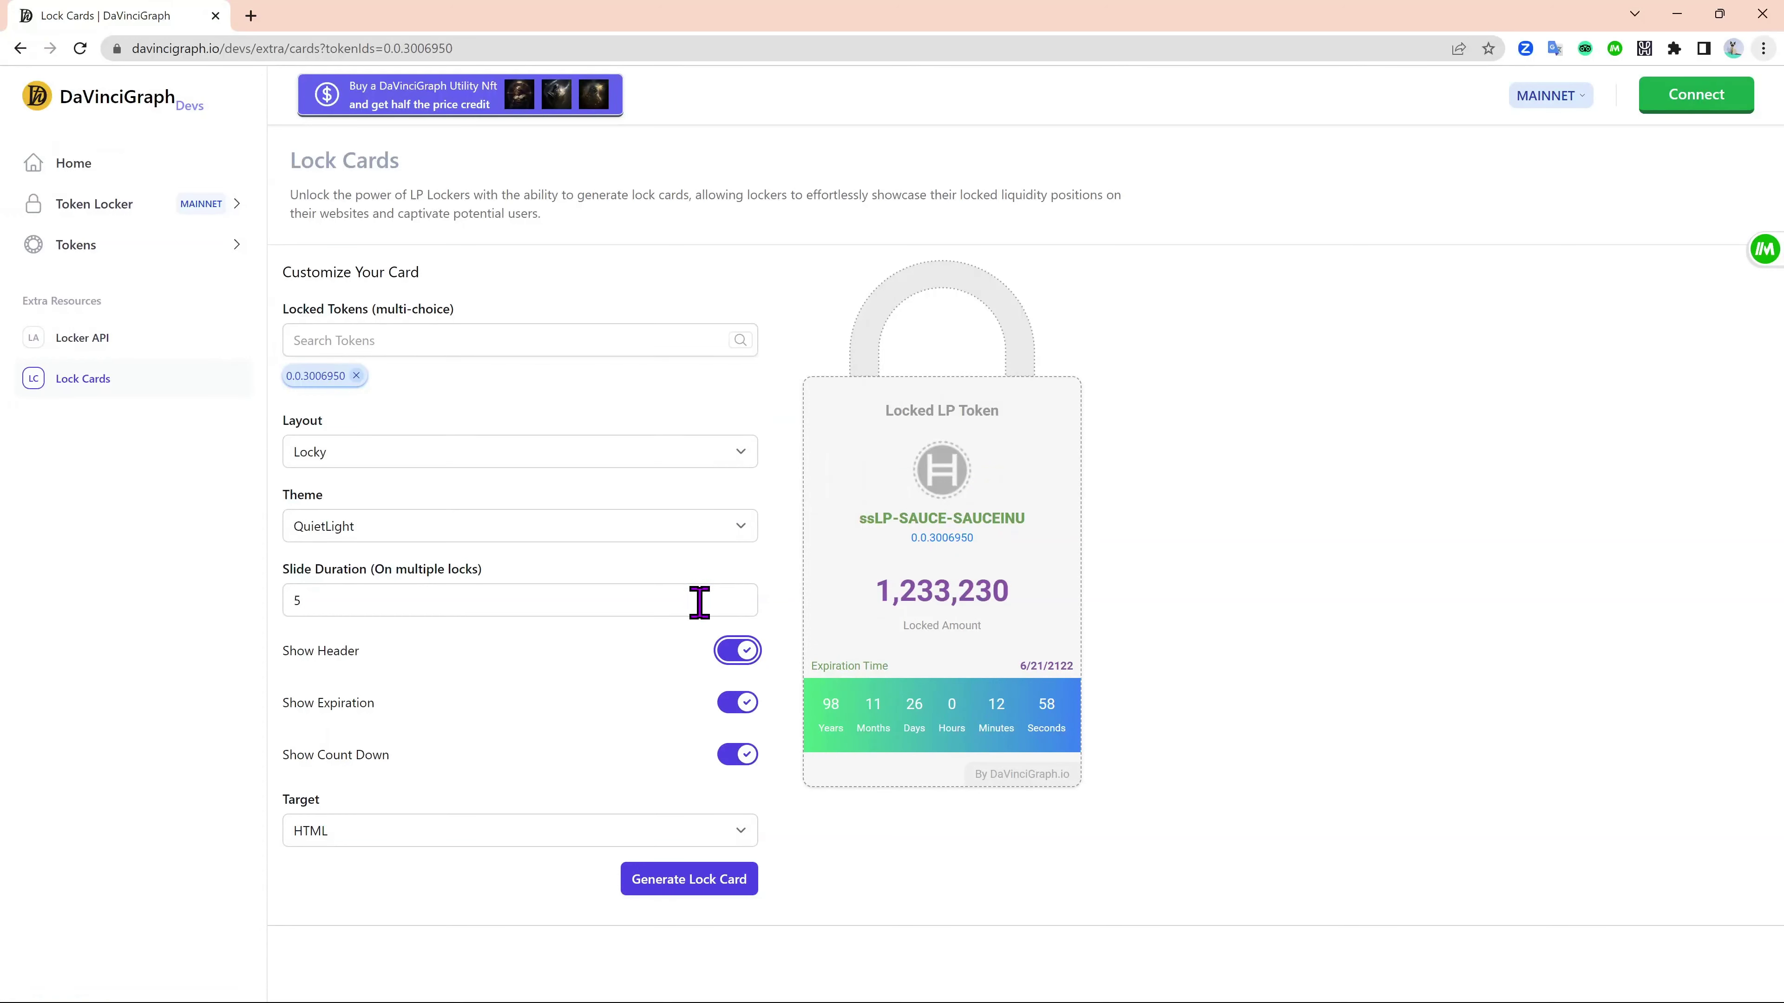
# - Generate the lock card with HTML as its target and look through the resulting setup code
pyautogui.click(509, 832)
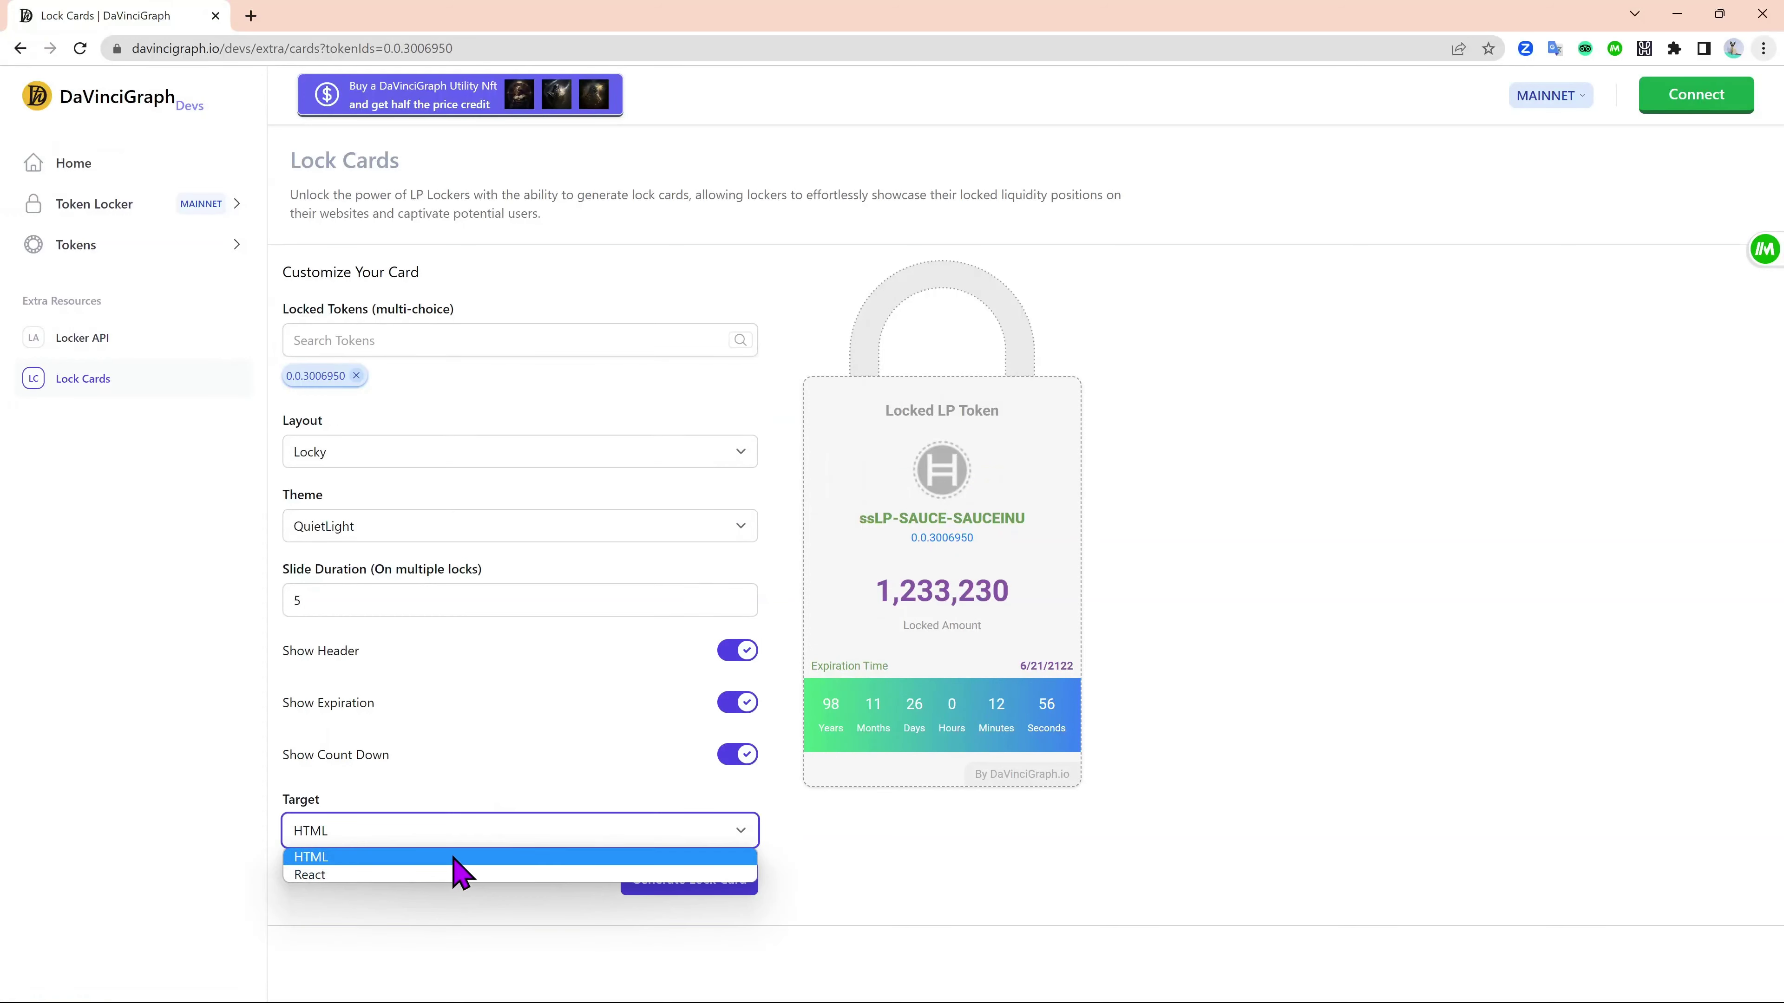
pyautogui.click(506, 800)
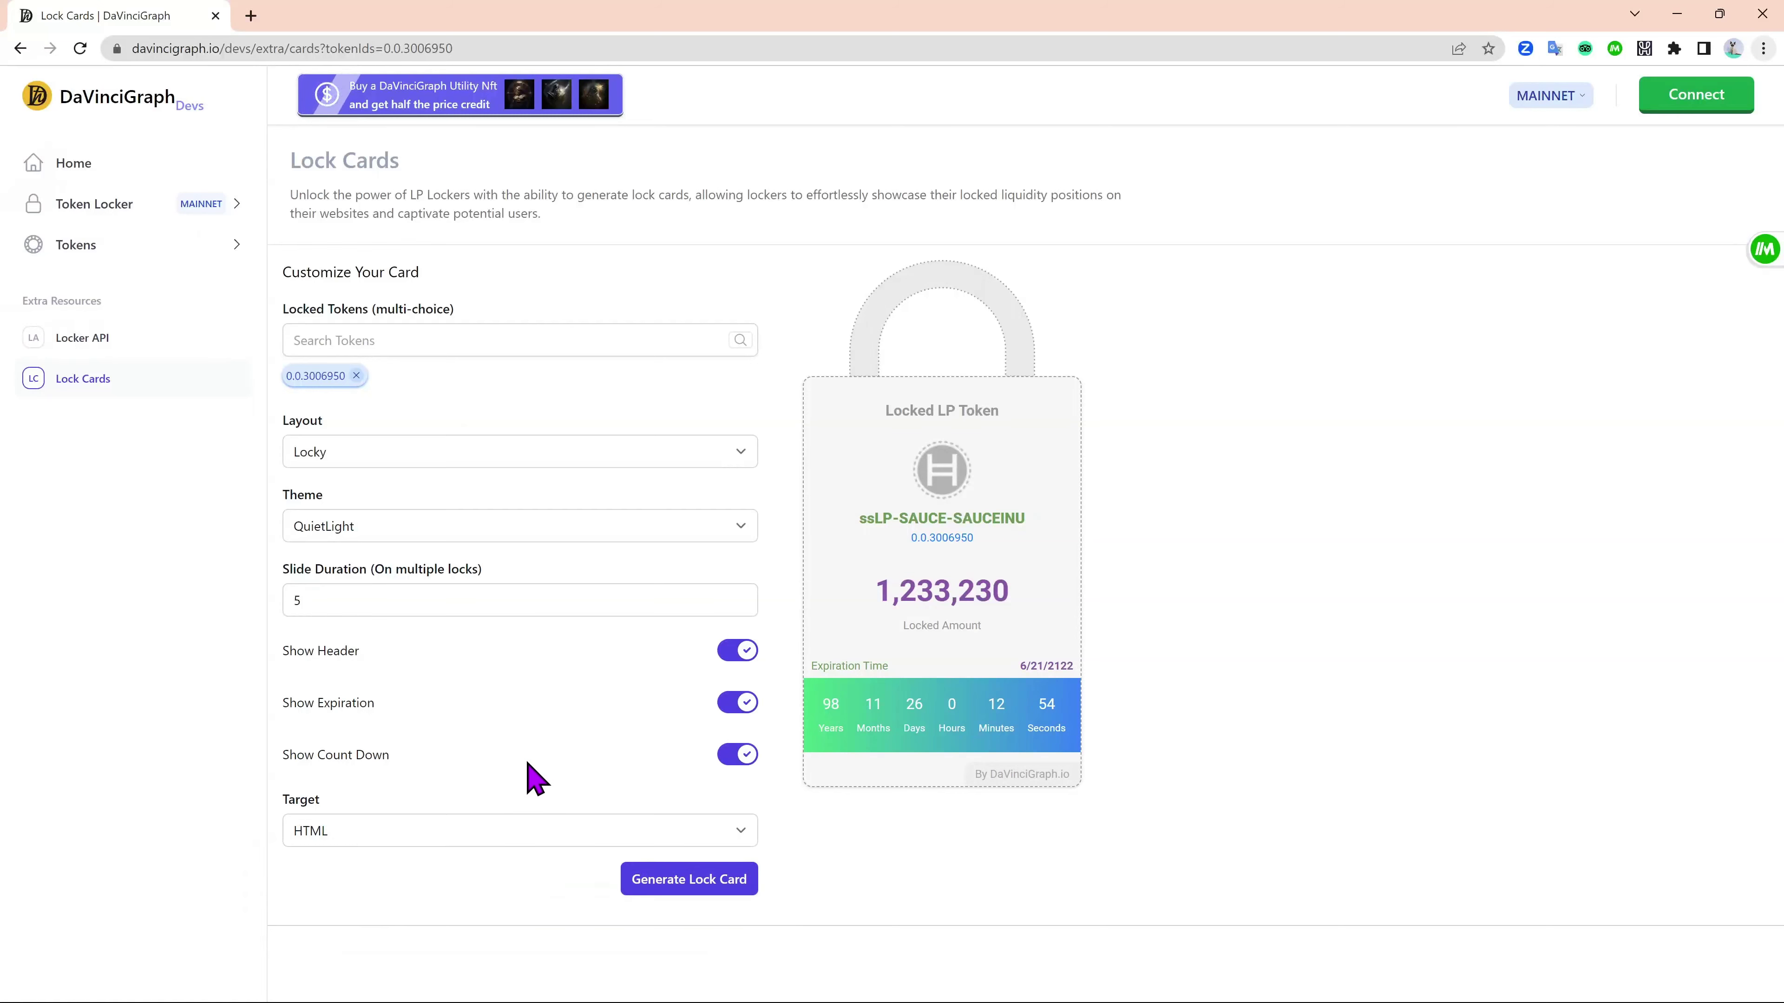
pyautogui.click(699, 887)
pyautogui.scroll(-5, 705, 899)
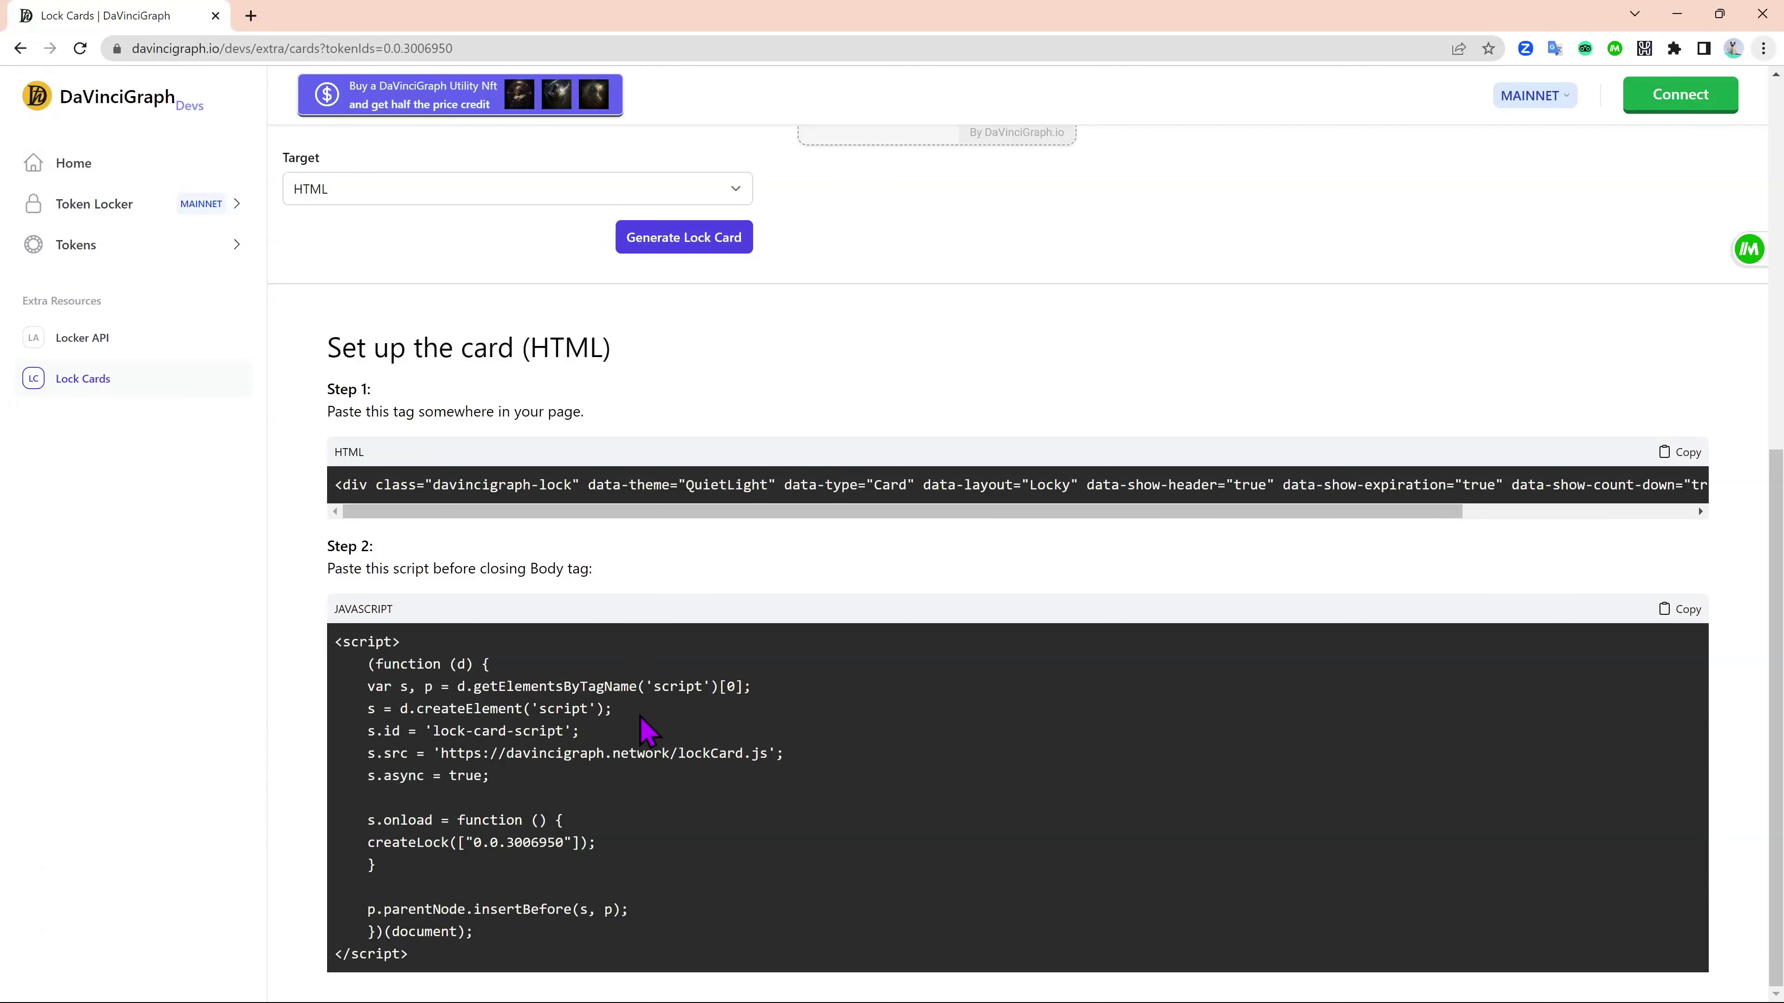
pyautogui.scroll(5, 634, 699)
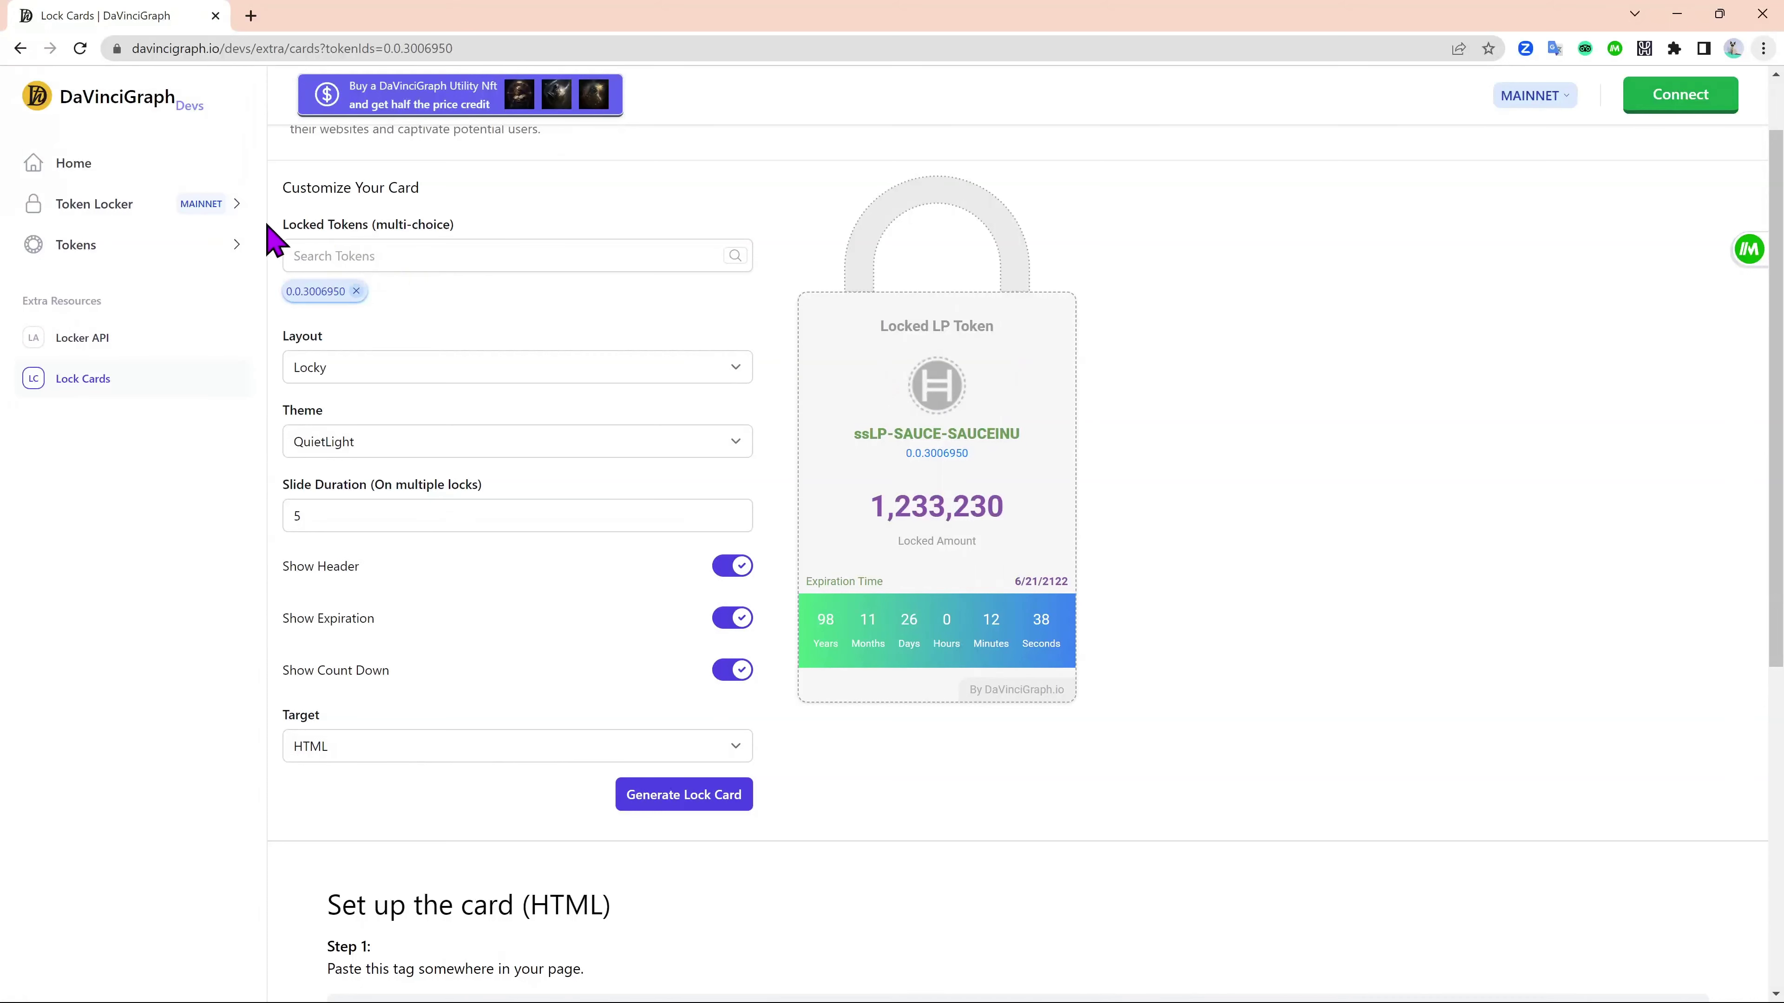
# - Start a new token lock and pair the DaVinciGraph account from the Hashpack wallet, approving the connection and authentication requests
pyautogui.click(235, 211)
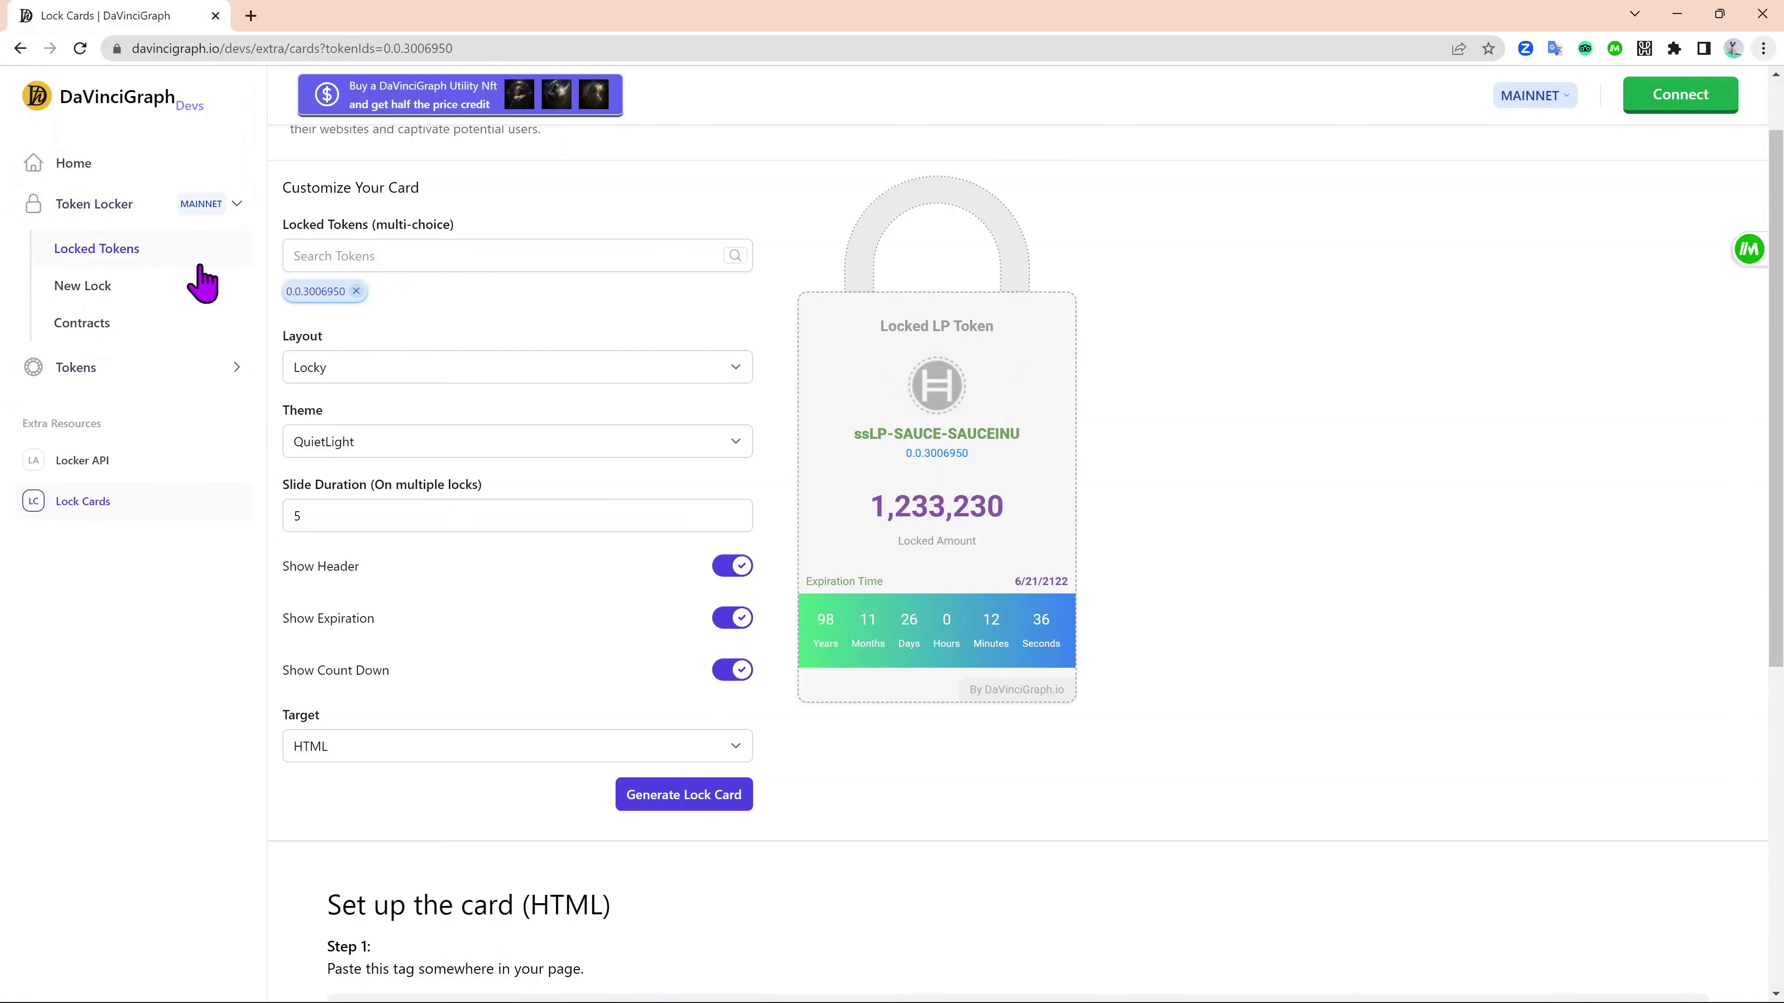
pyautogui.click(173, 288)
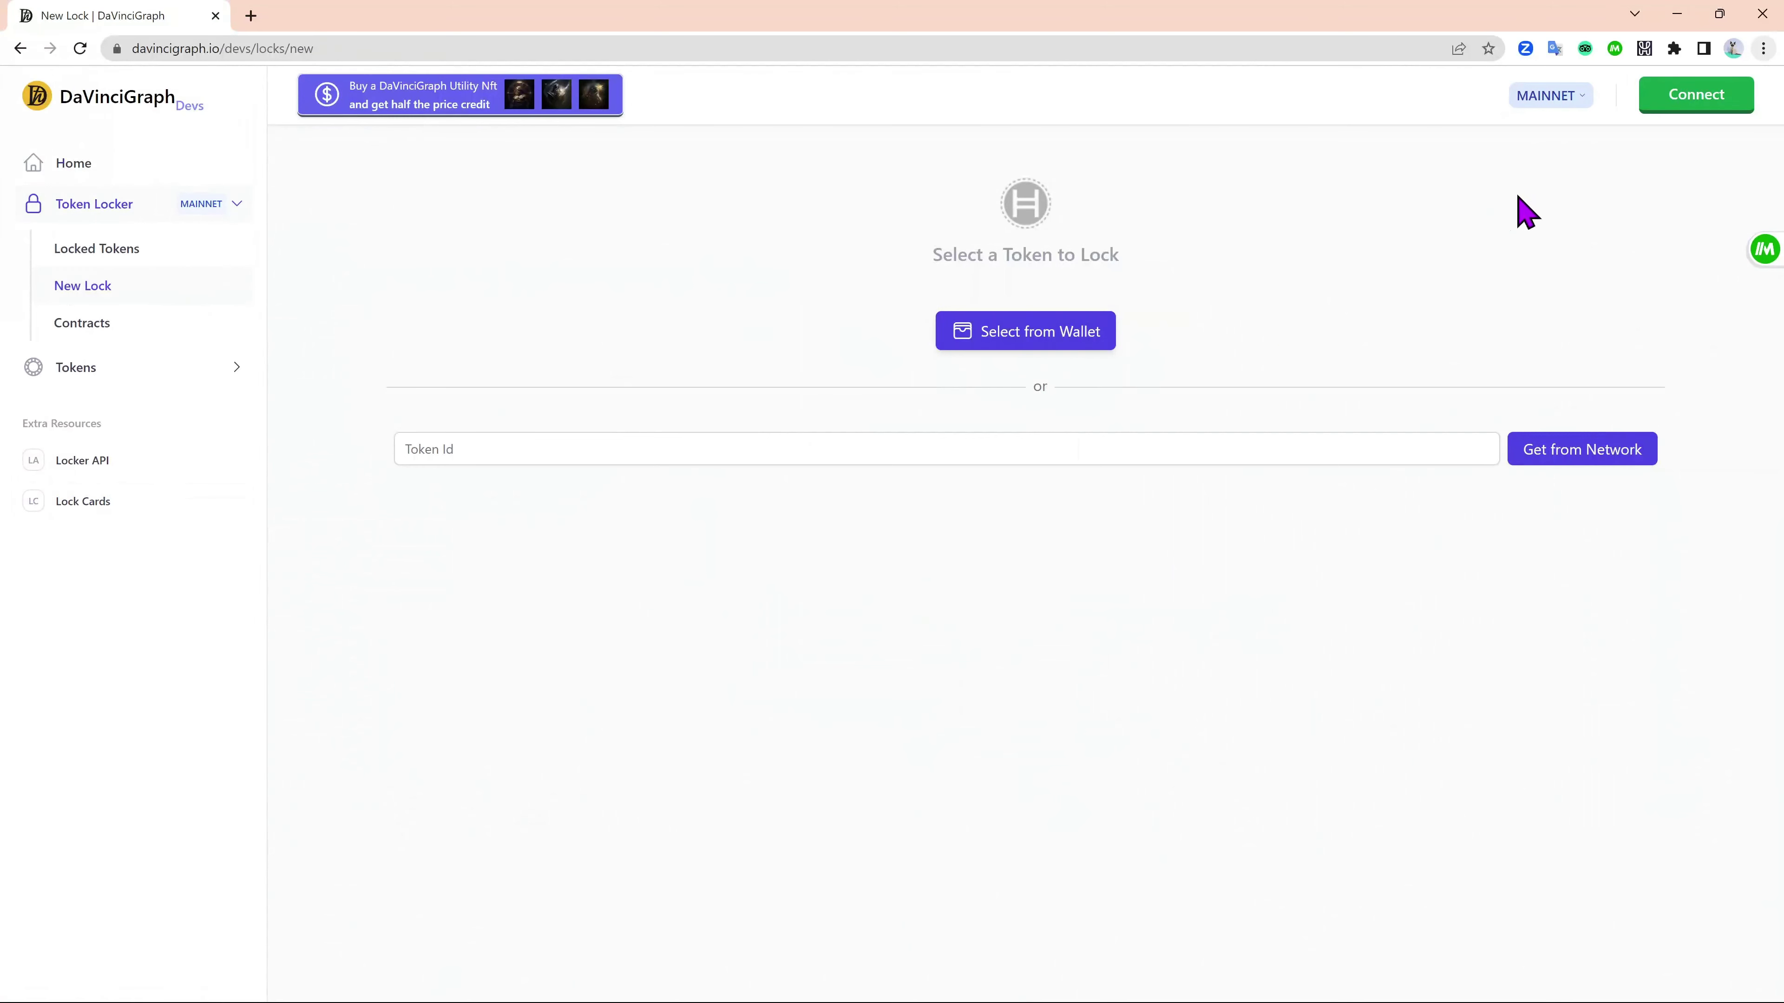
pyautogui.click(1680, 105)
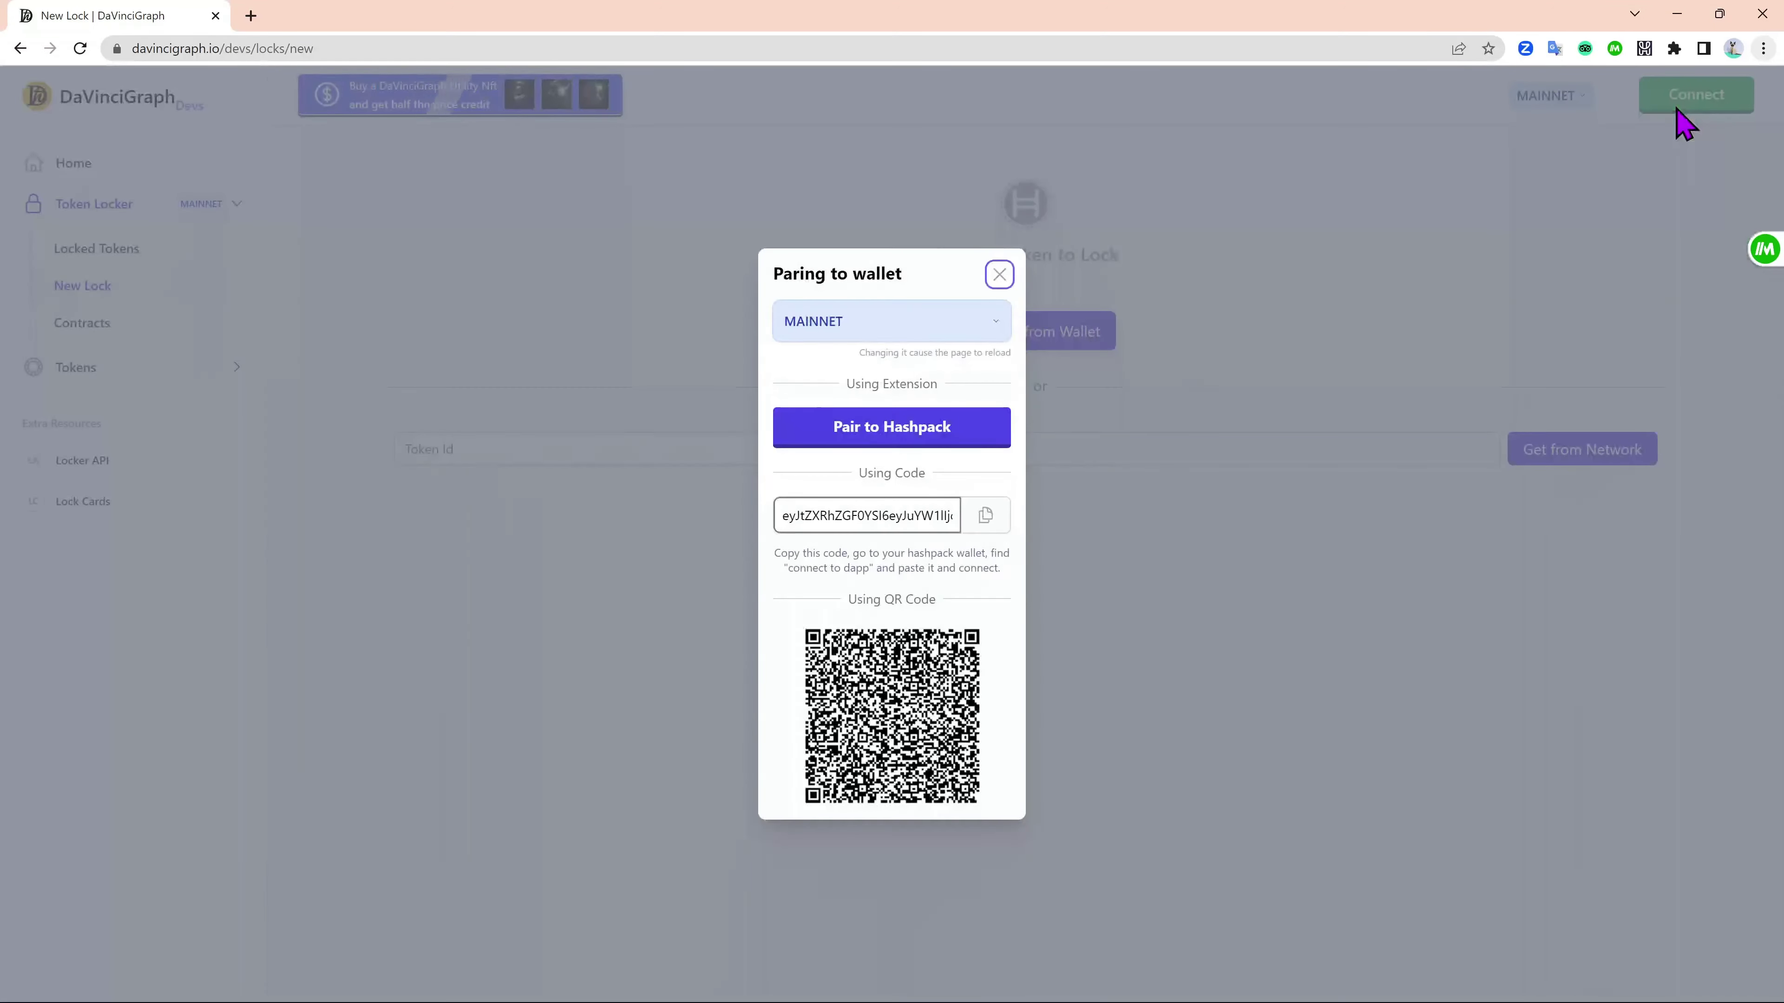
pyautogui.click(953, 444)
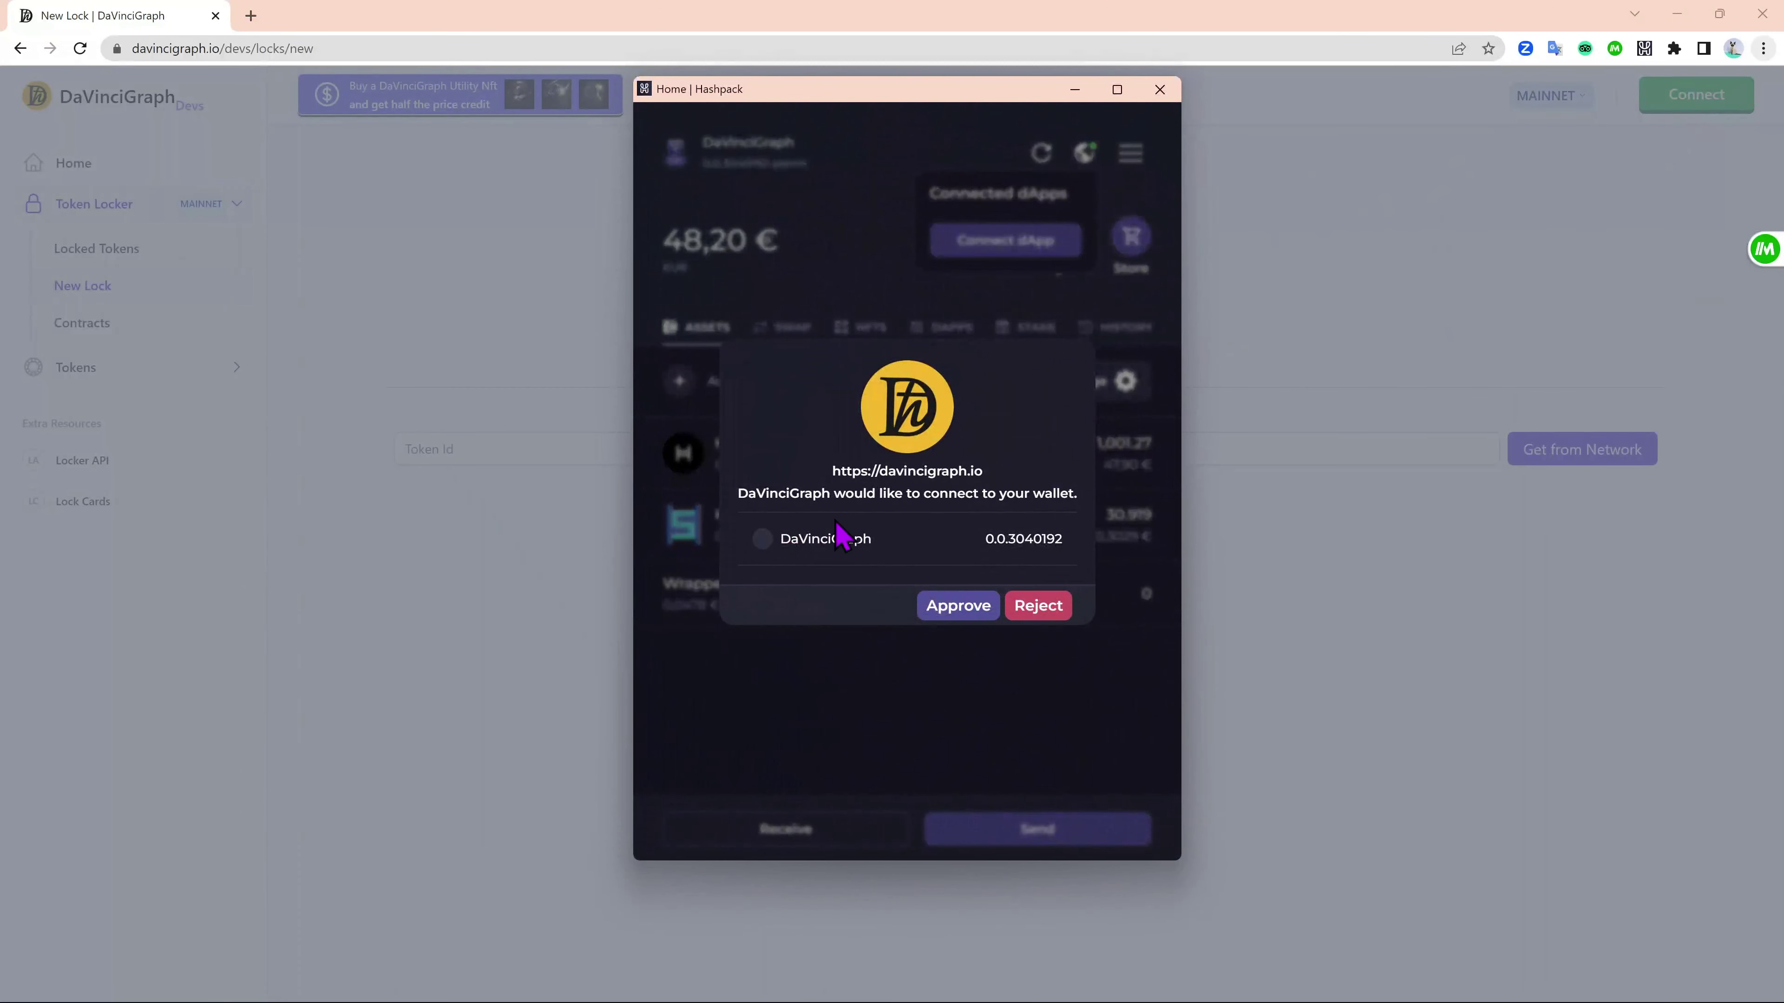
pyautogui.click(778, 548)
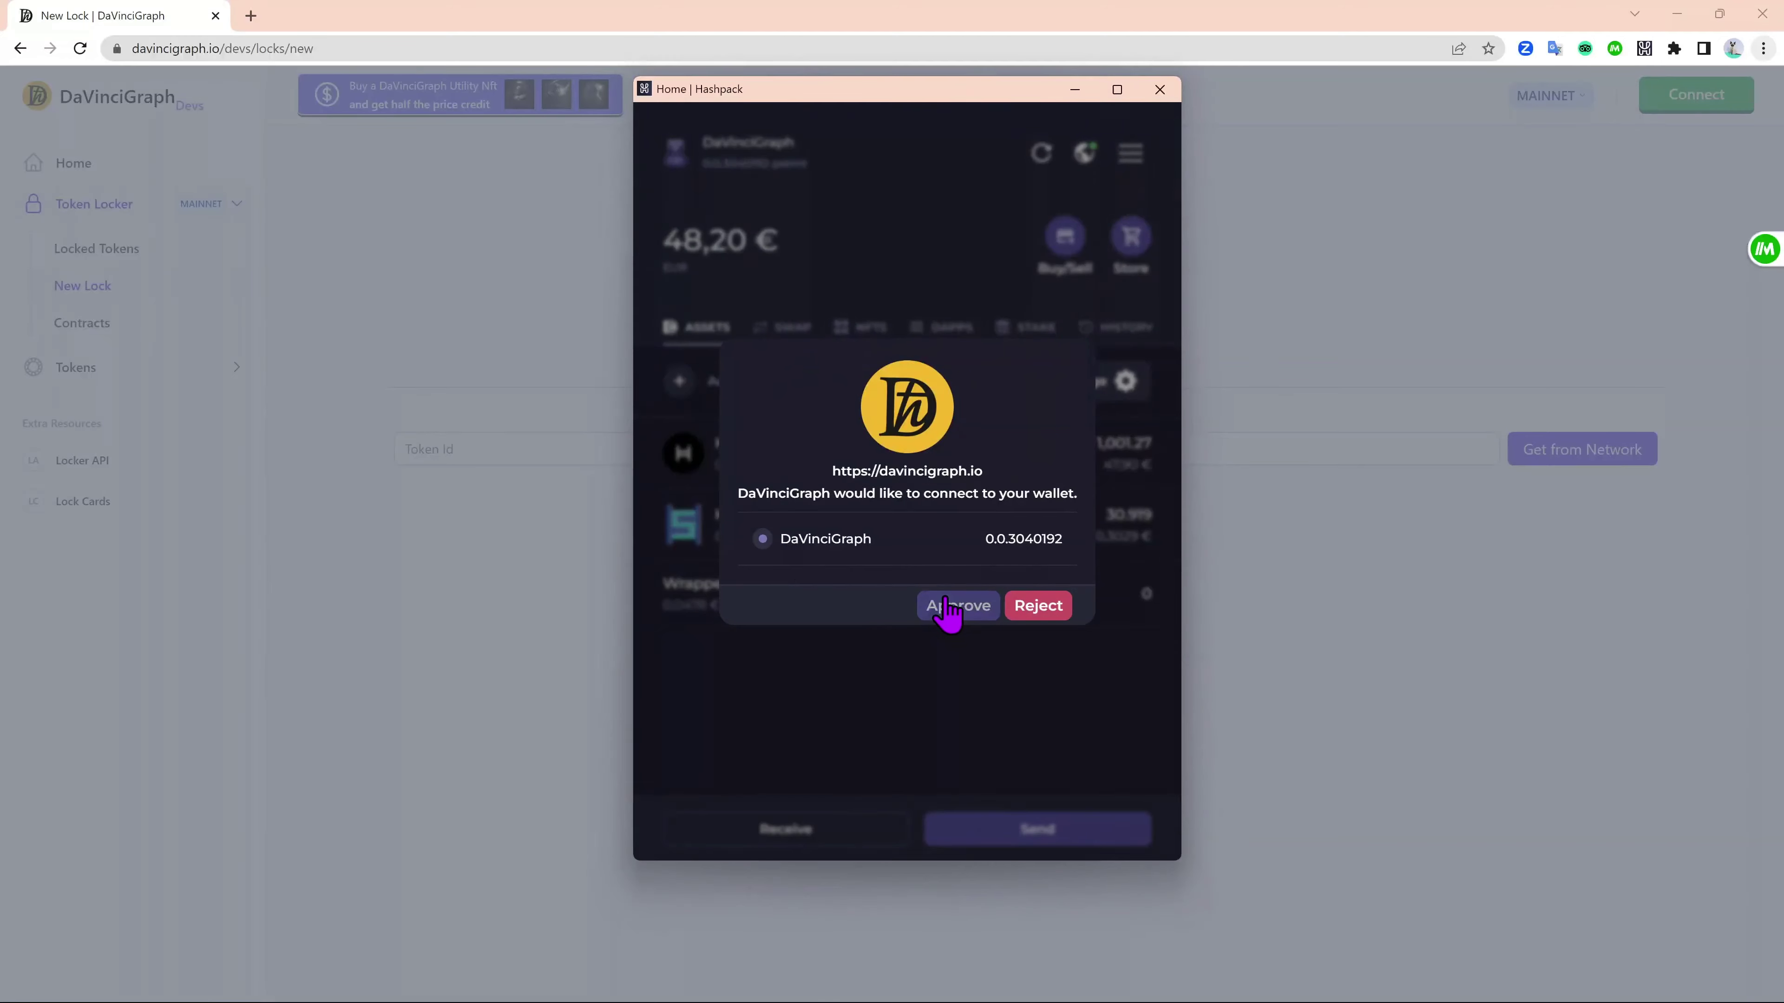
pyautogui.click(962, 609)
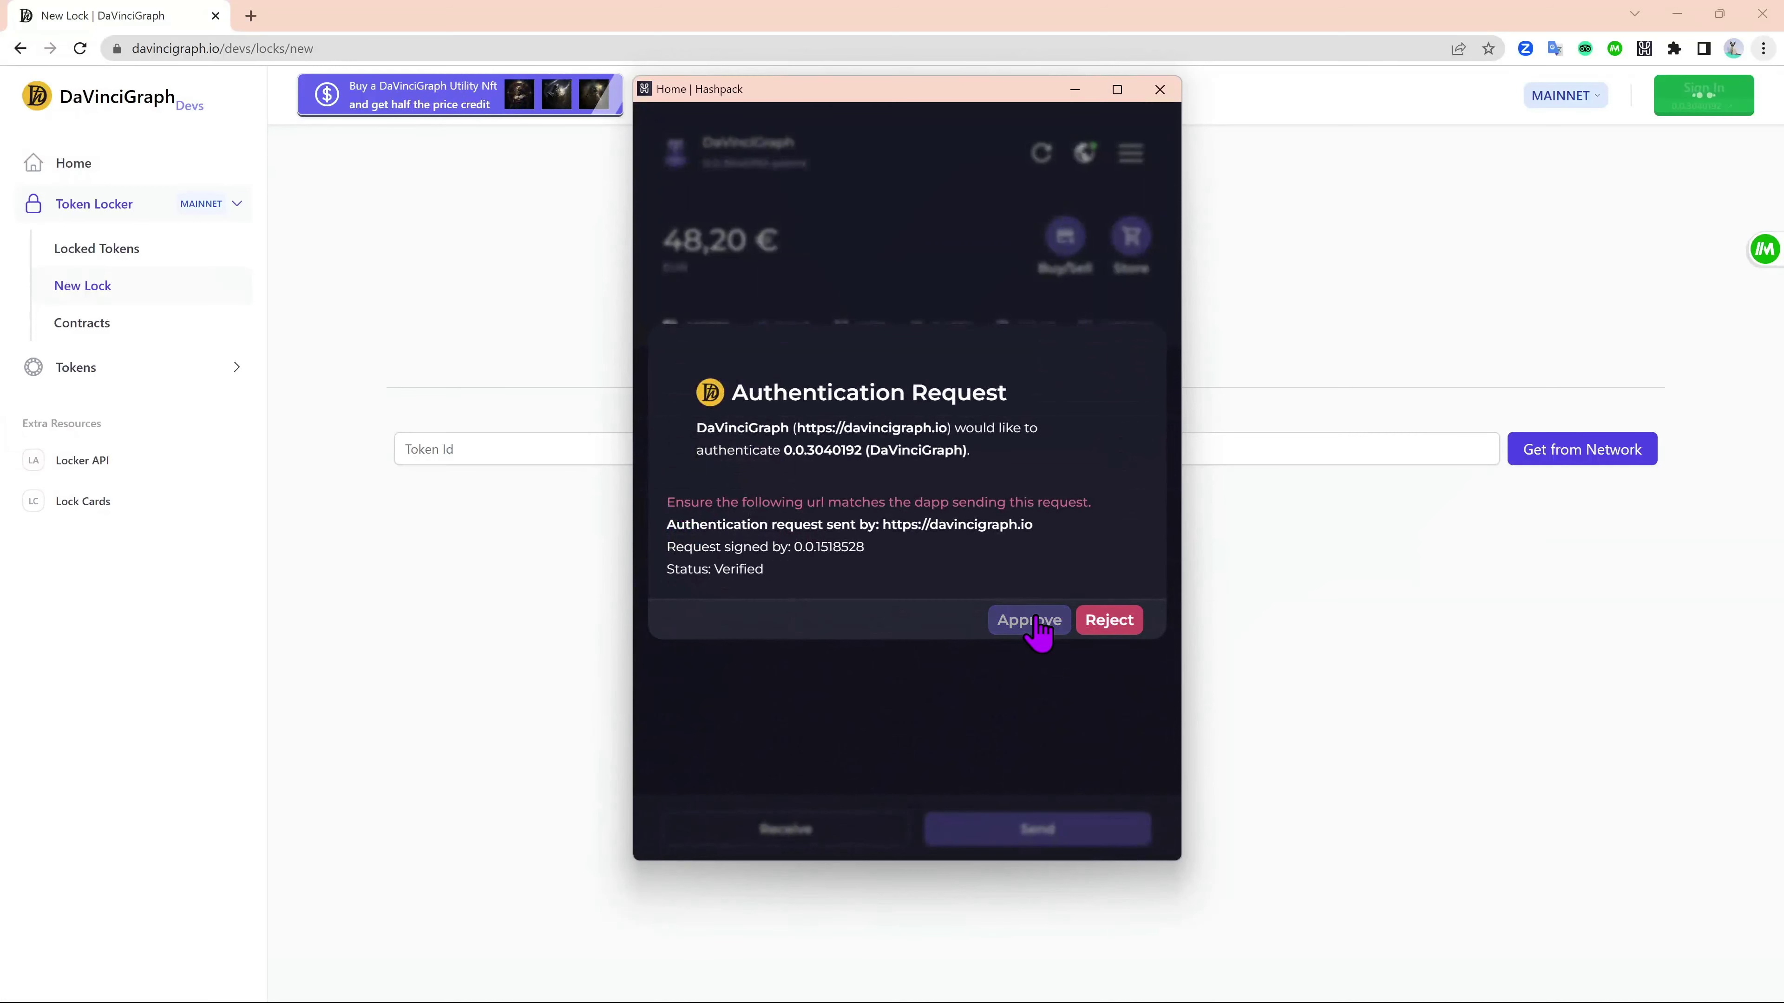
pyautogui.click(1032, 622)
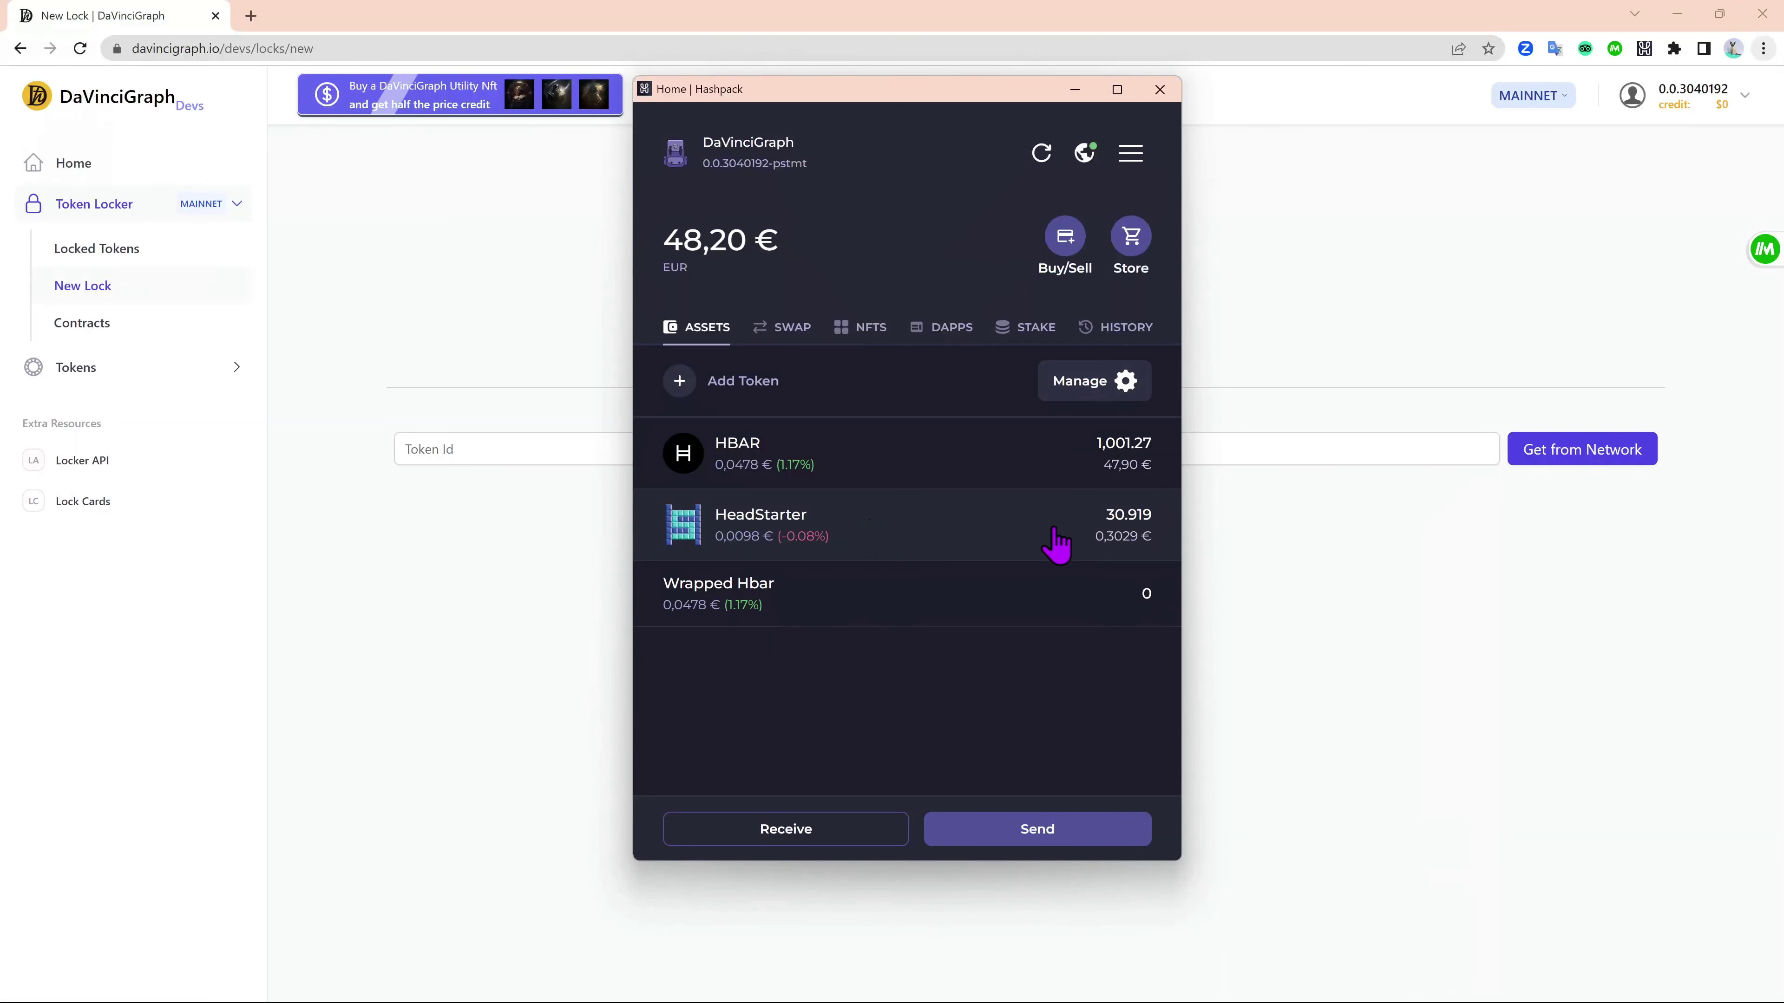
pyautogui.click(1327, 551)
# - Choose HeadStarter (HST) from the wallet as the token to lock and associate it with the locker contract
pyautogui.click(1081, 349)
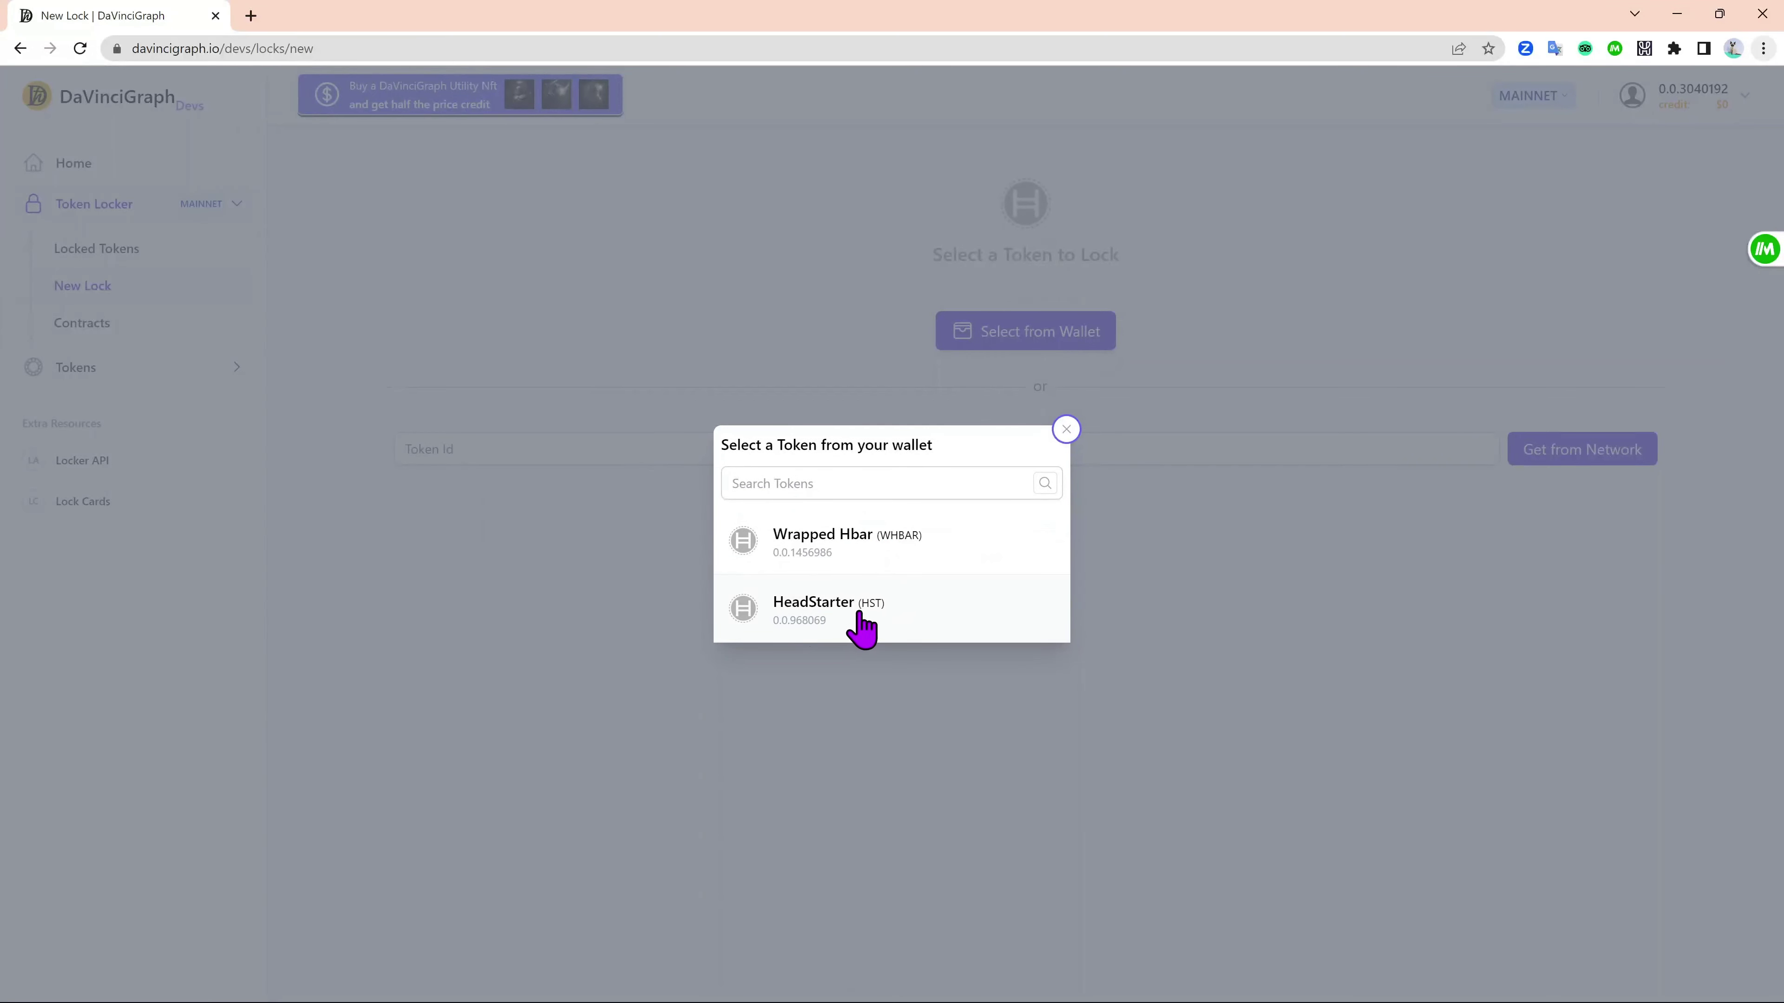
pyautogui.click(853, 622)
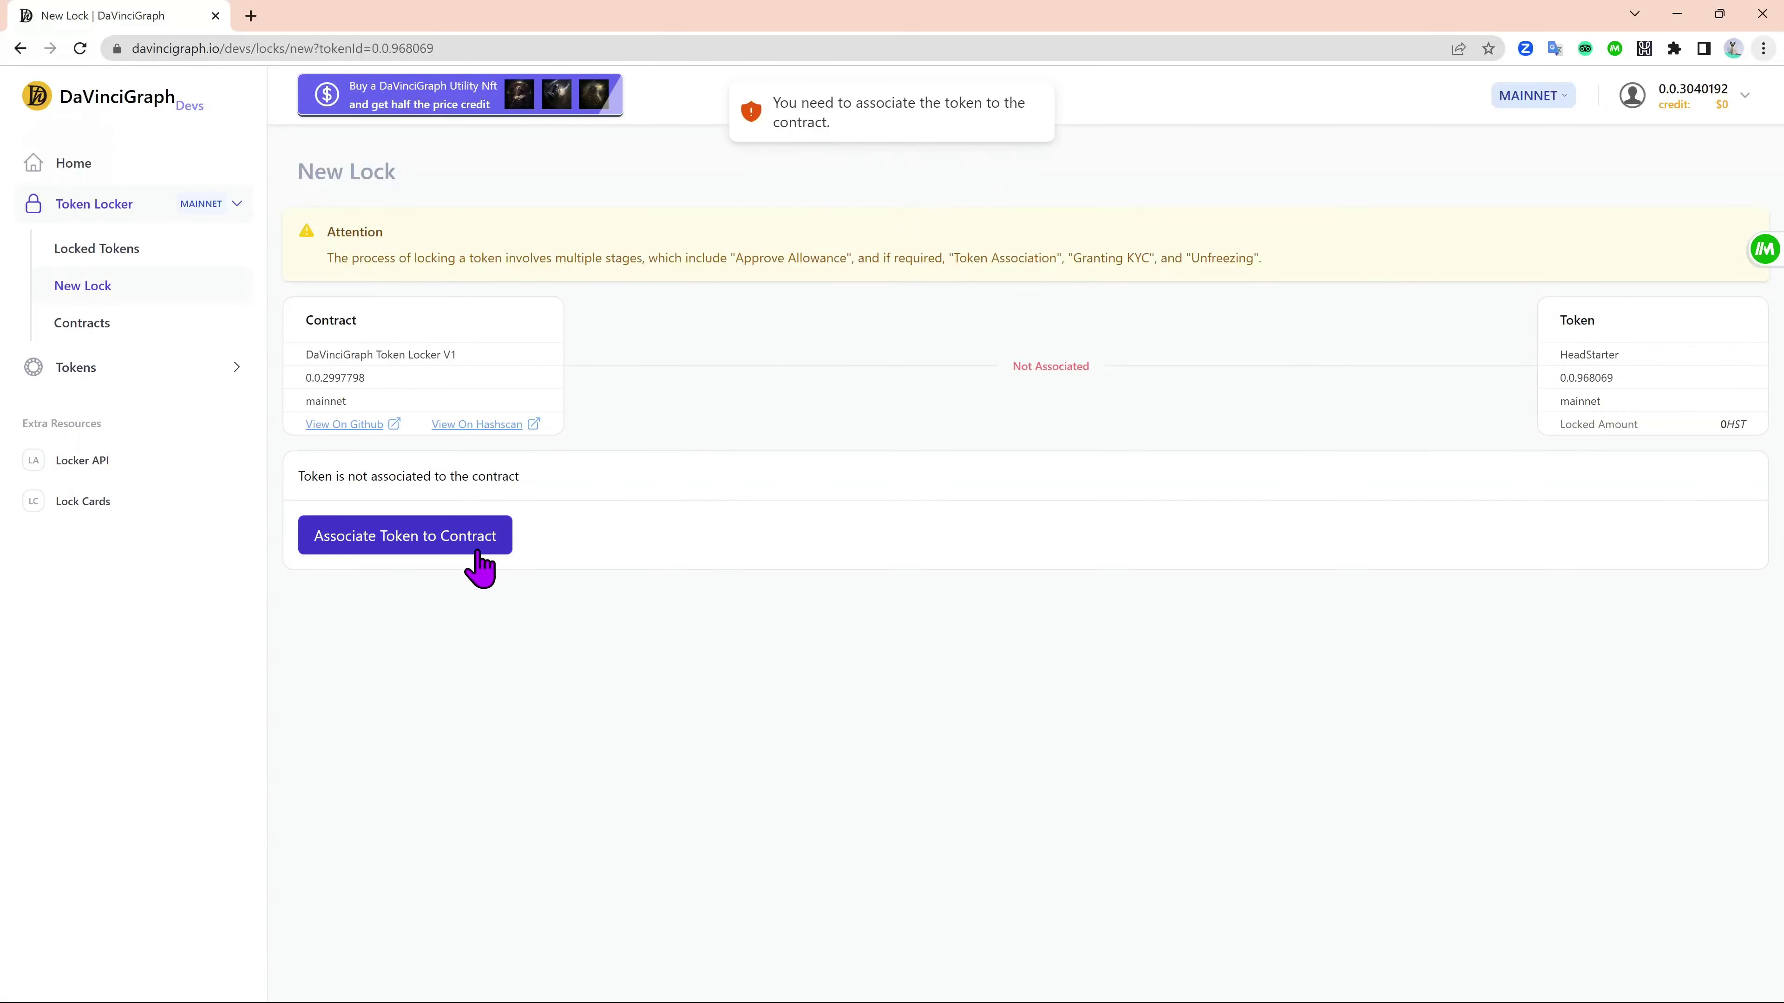
pyautogui.click(438, 547)
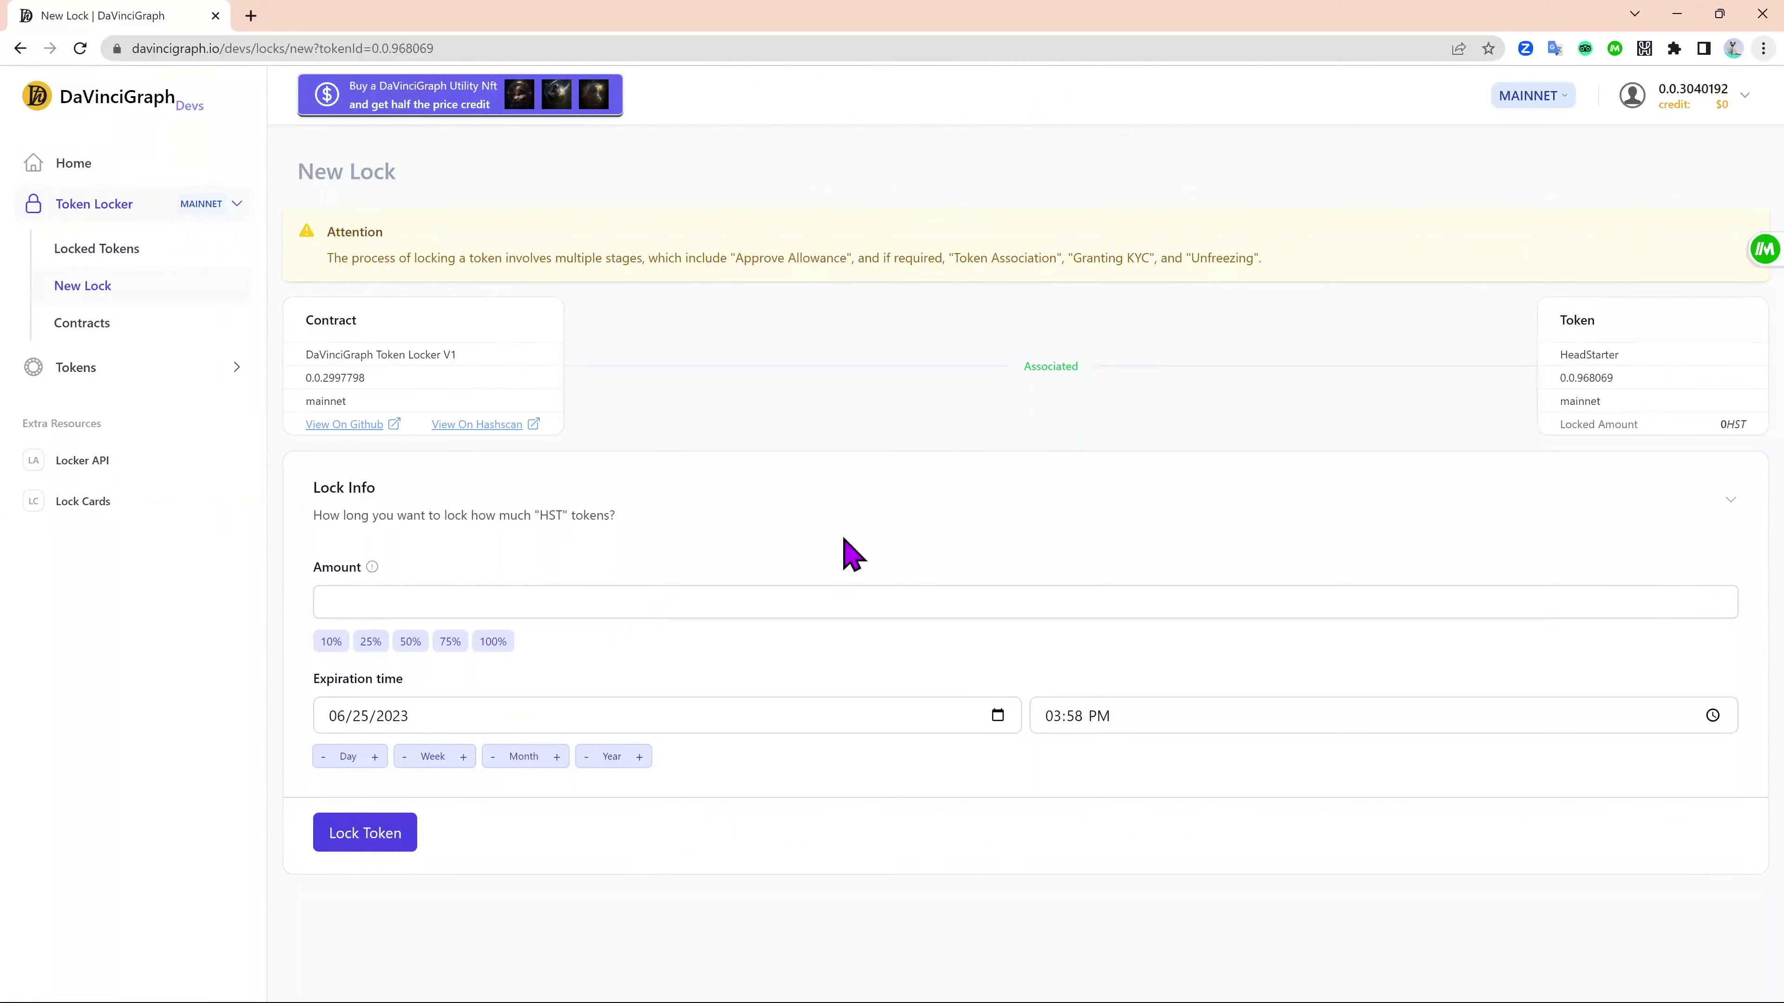
# - Set the amount of HST tokens to lock to 30
pyautogui.click(493, 641)
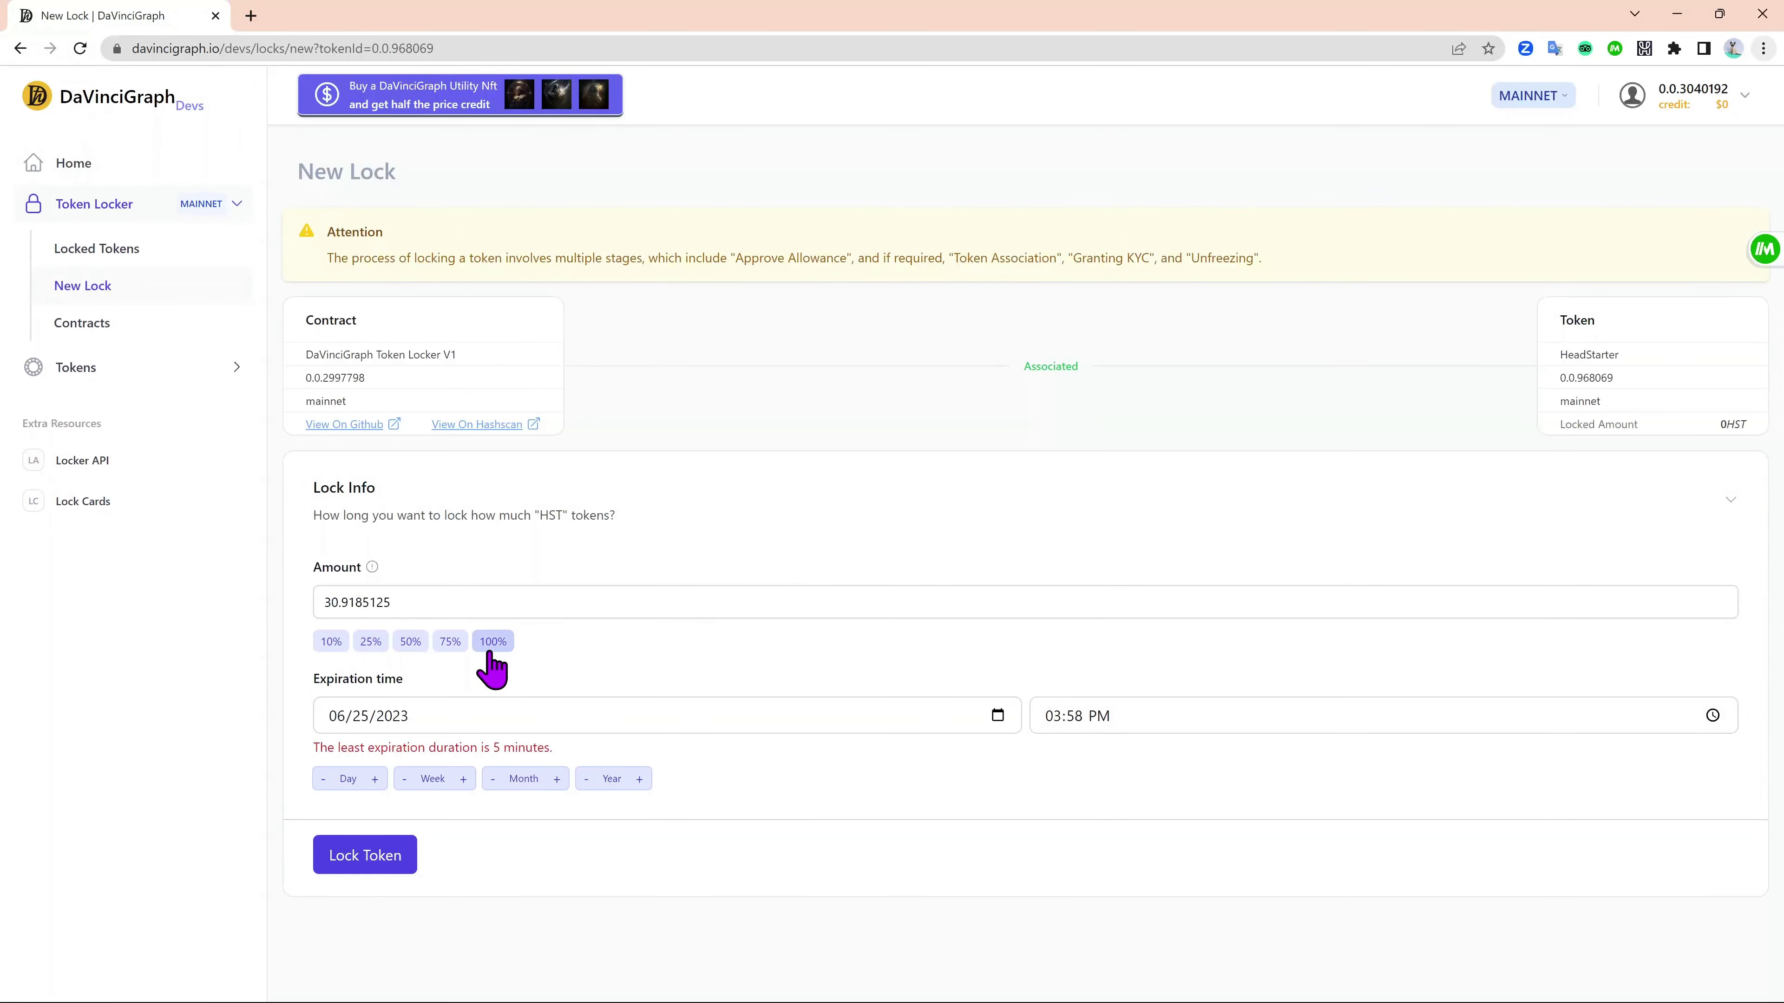
pyautogui.moveTo(430, 604); pyautogui.dragTo(314, 603)
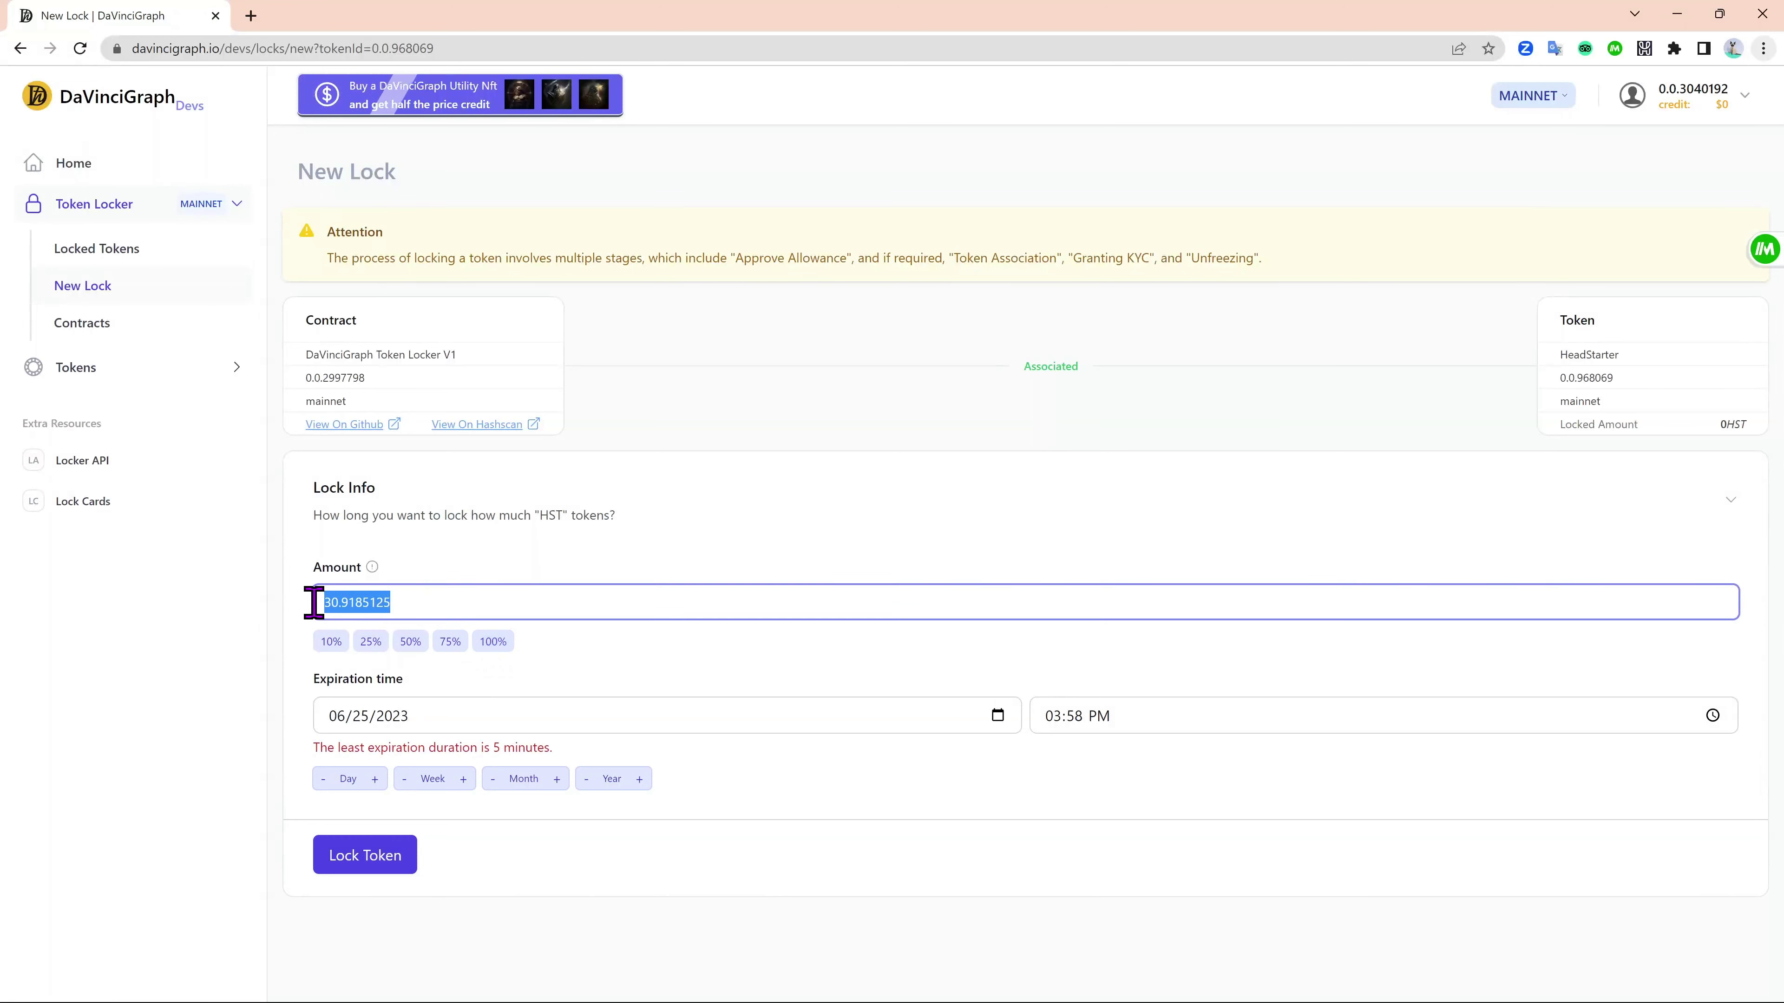
pyautogui.write('30')
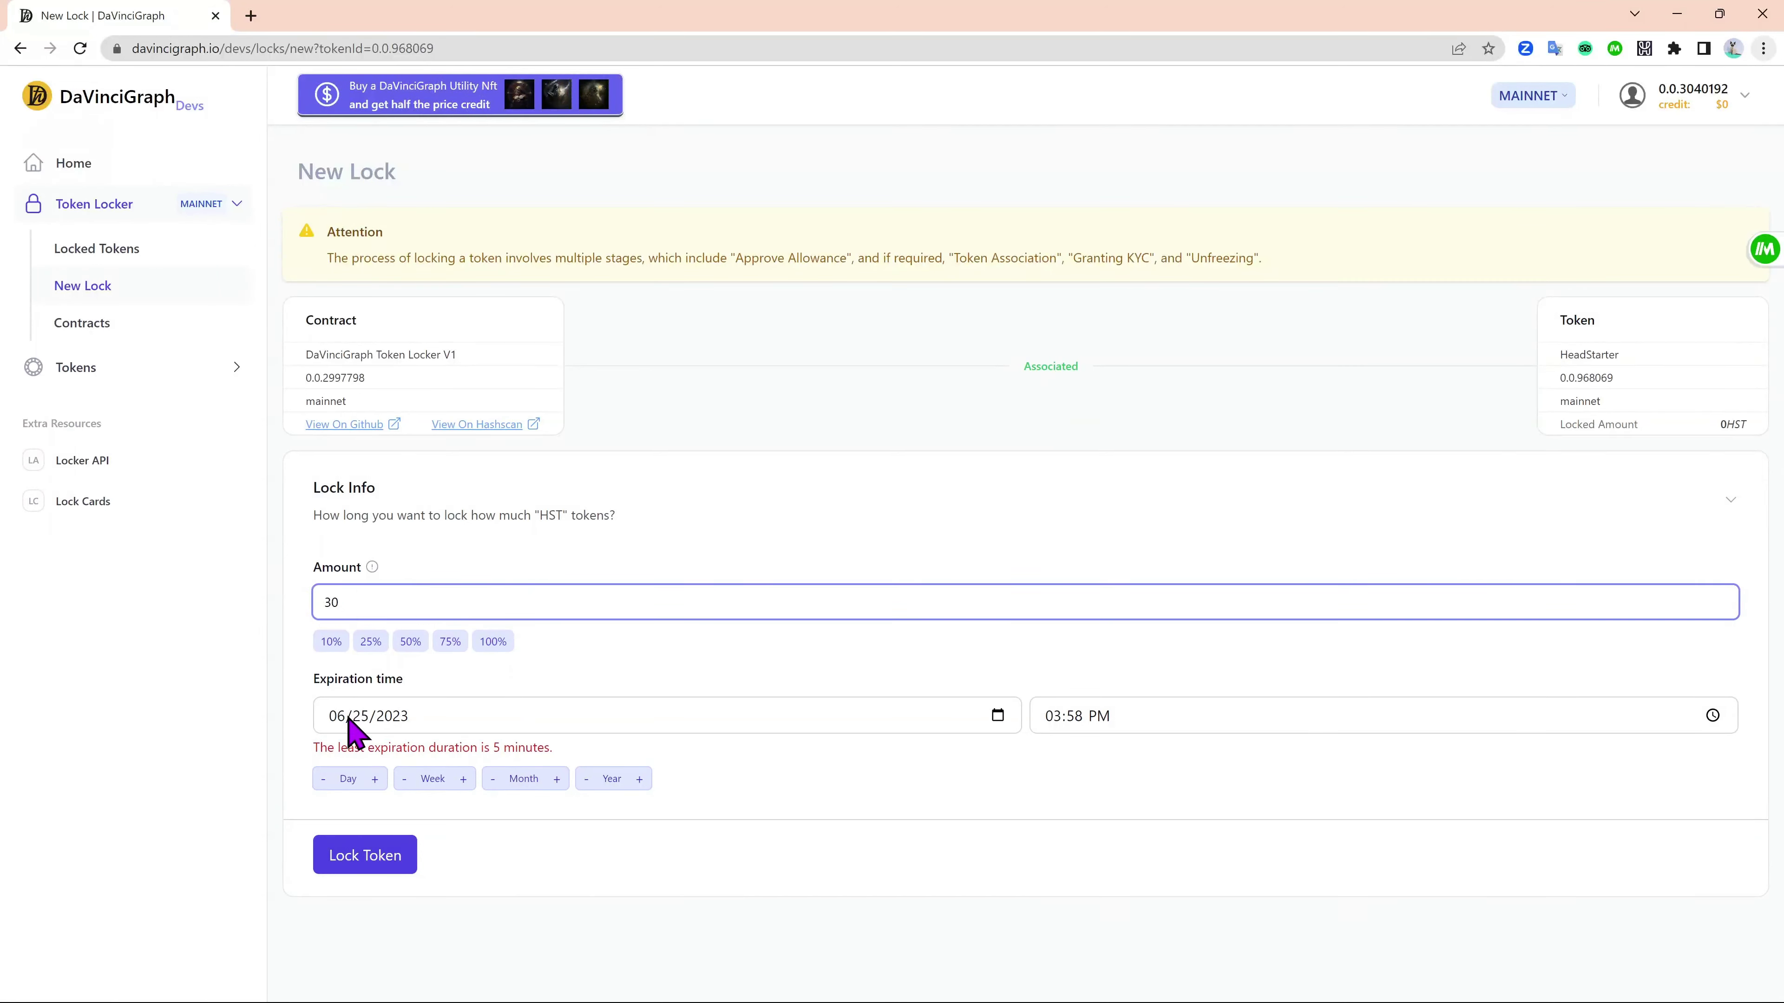
# - Set the lock's expiration date to 12/31/2023
pyautogui.click(997, 716)
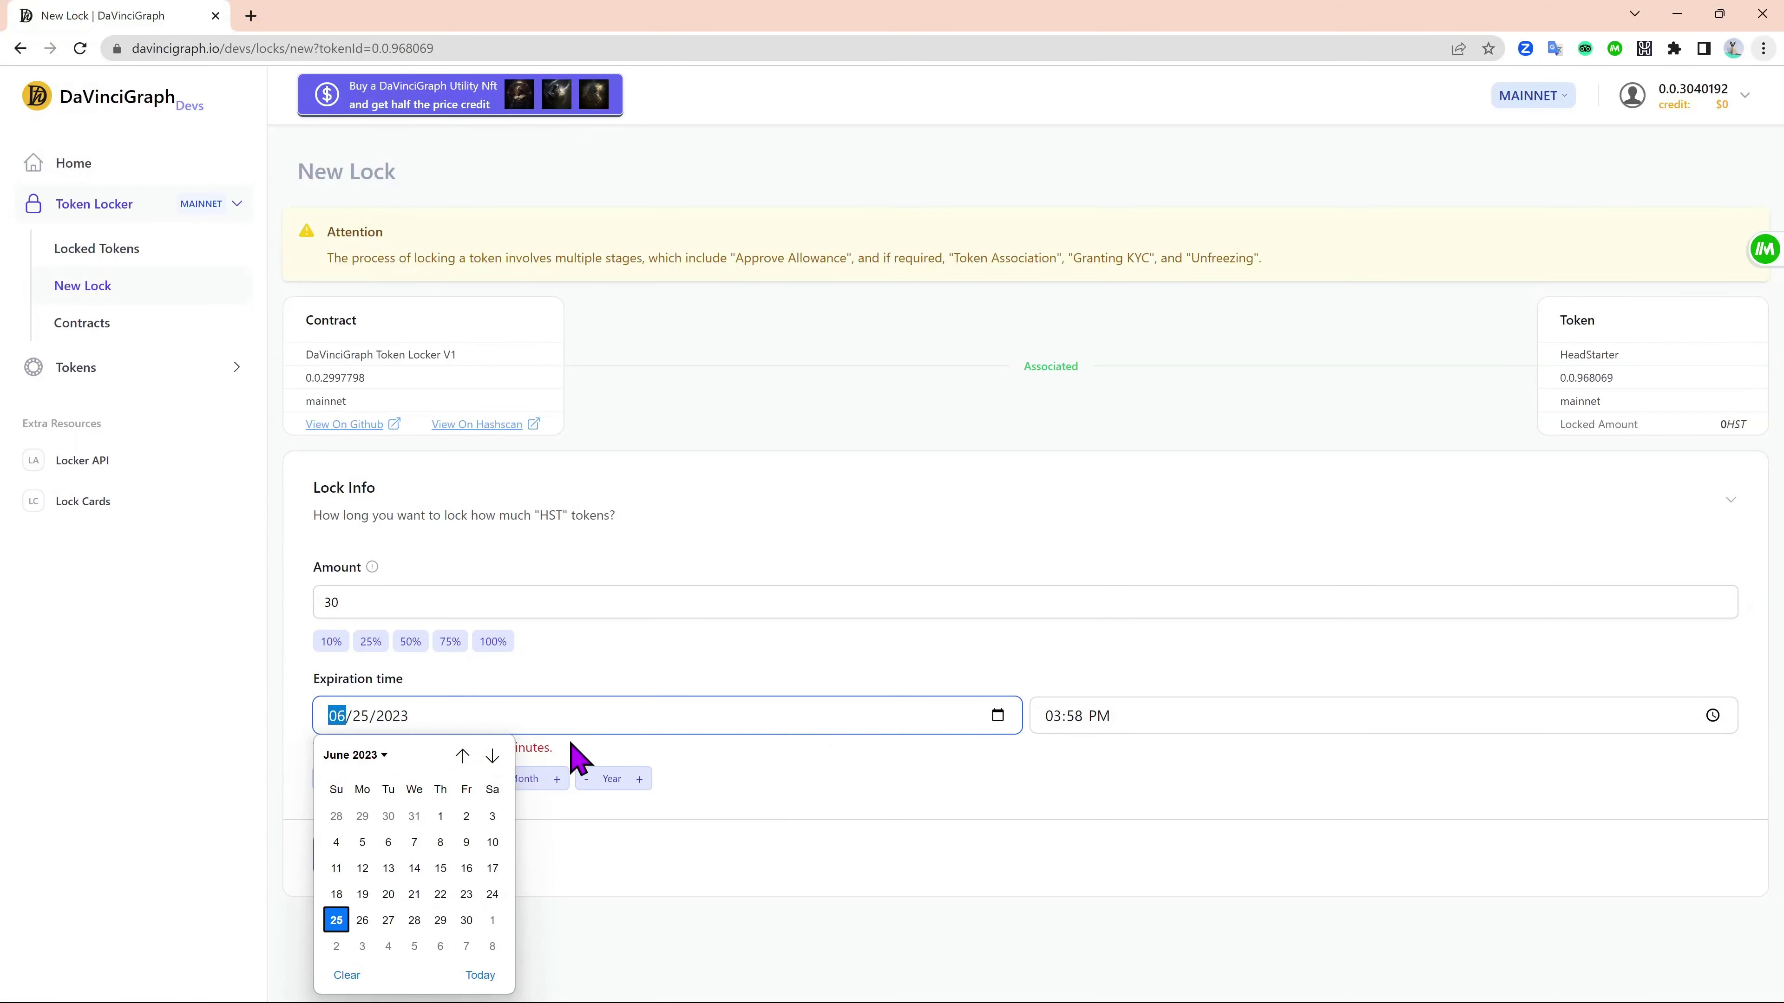
pyautogui.click(397, 757)
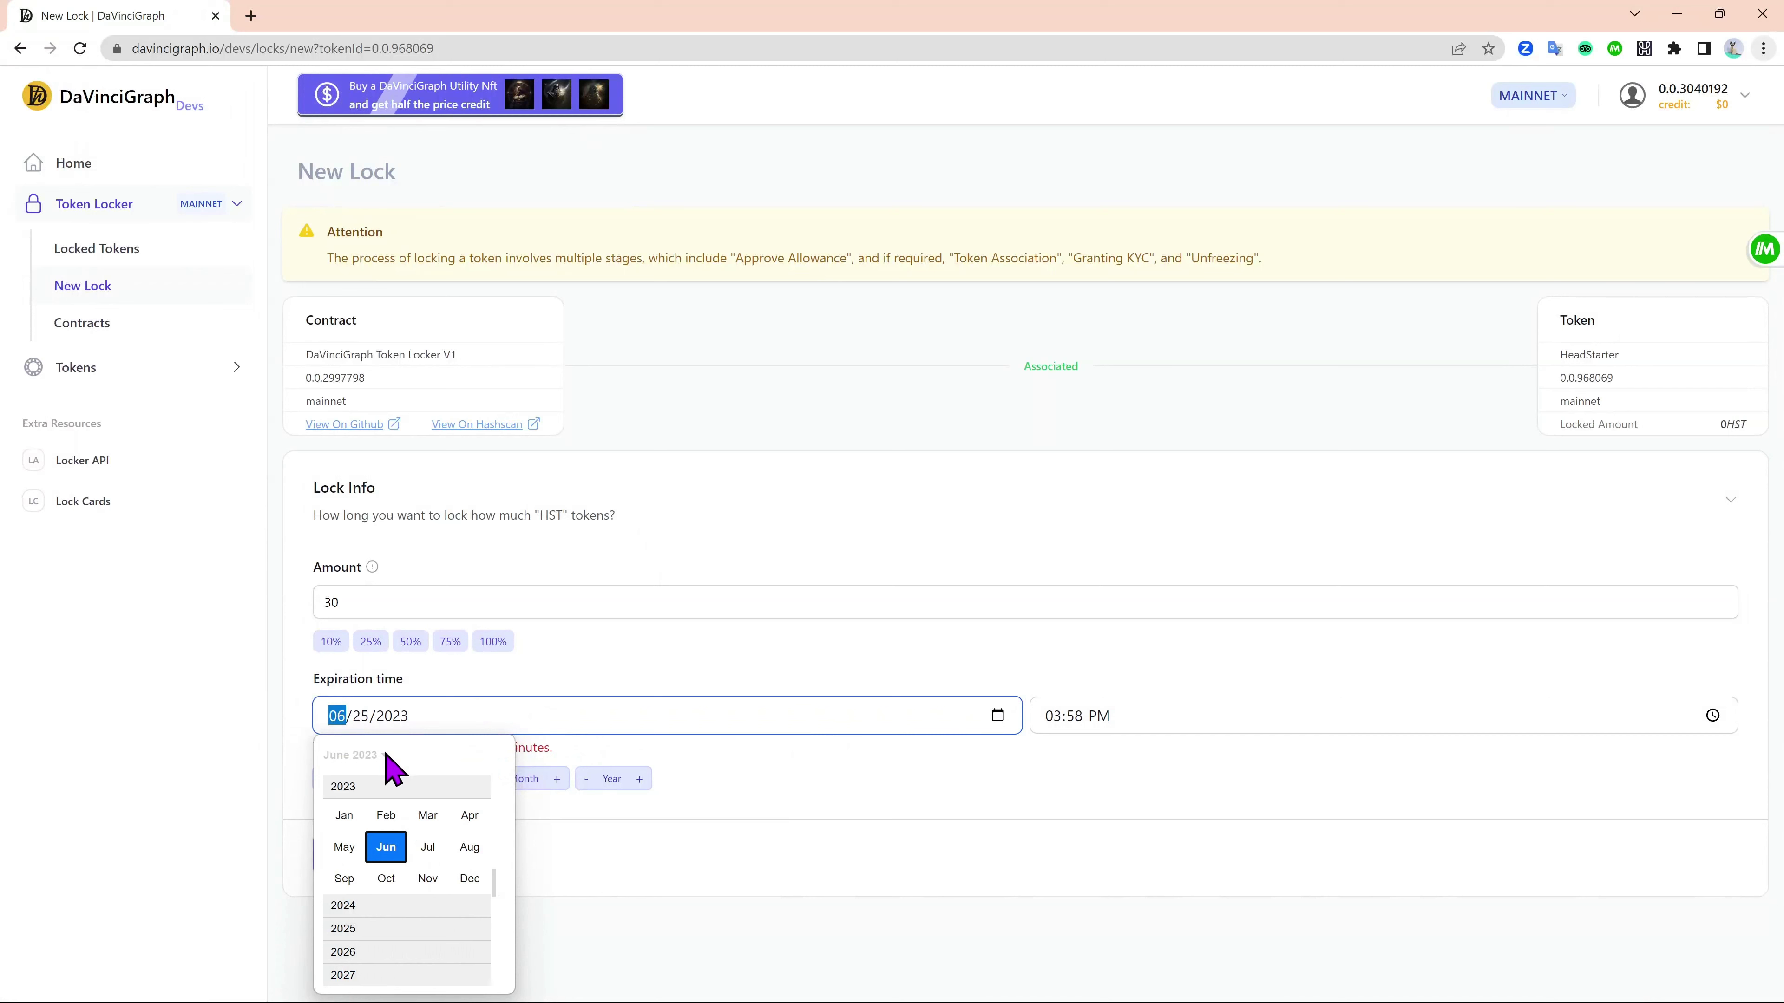
pyautogui.click(469, 878)
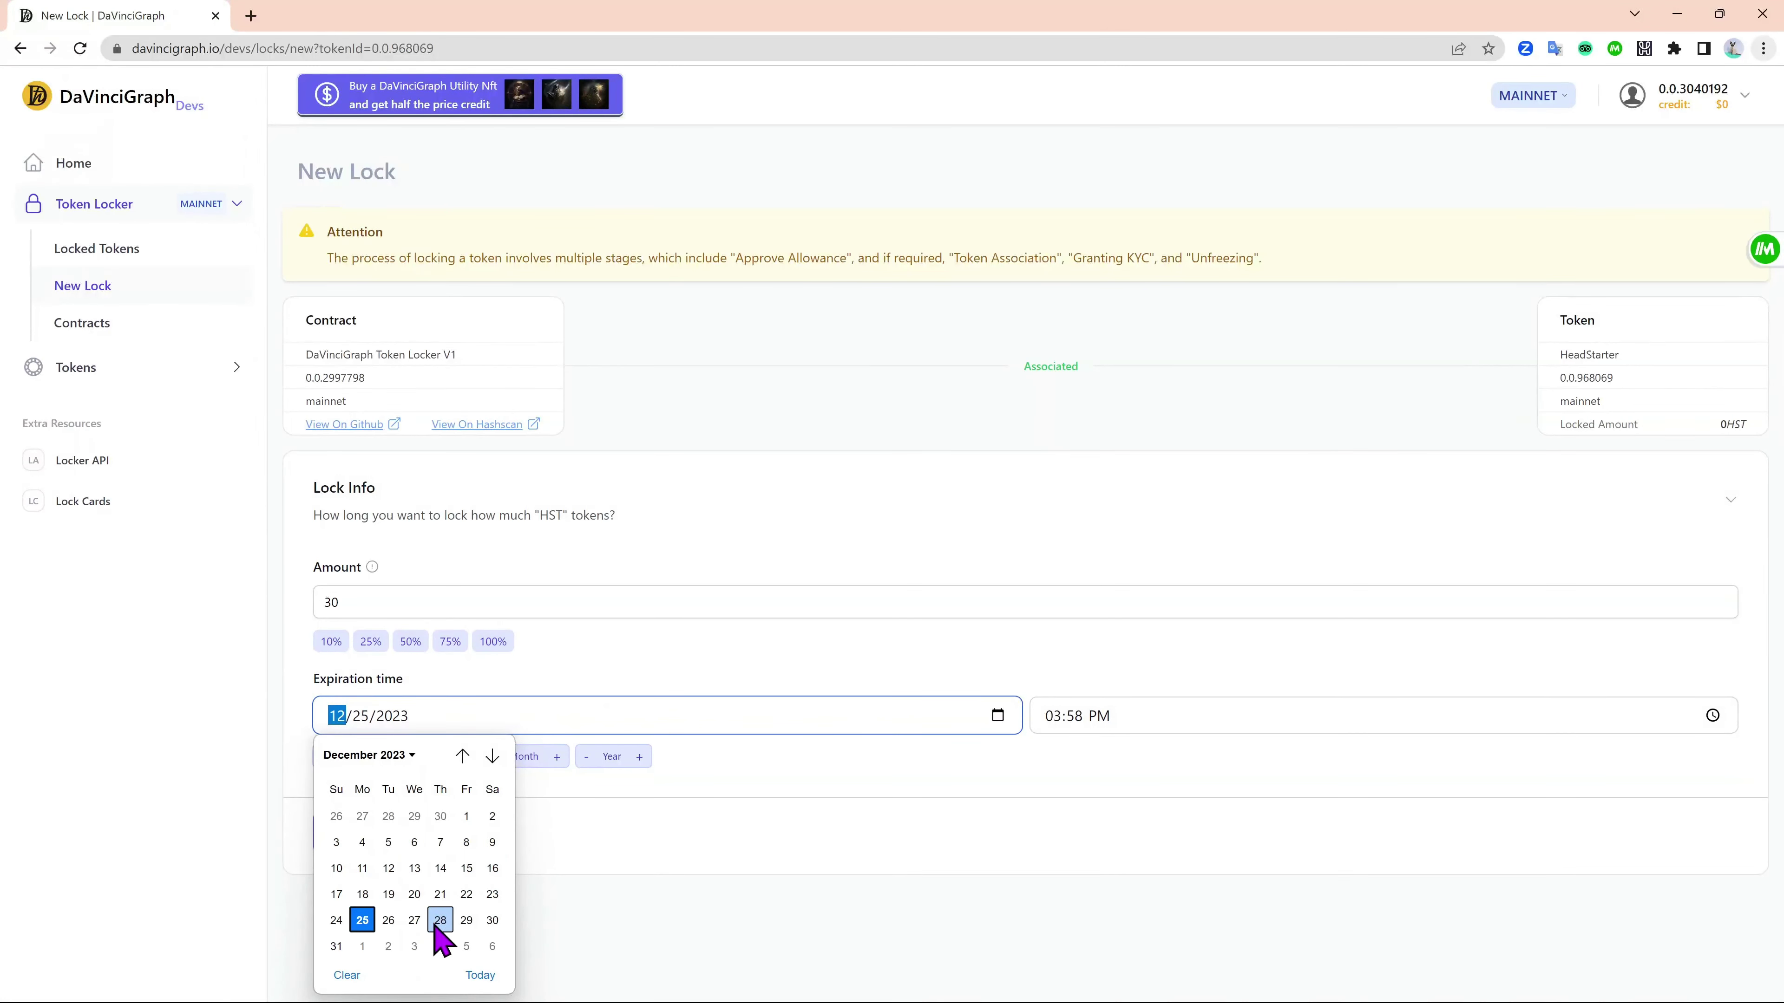
pyautogui.click(336, 946)
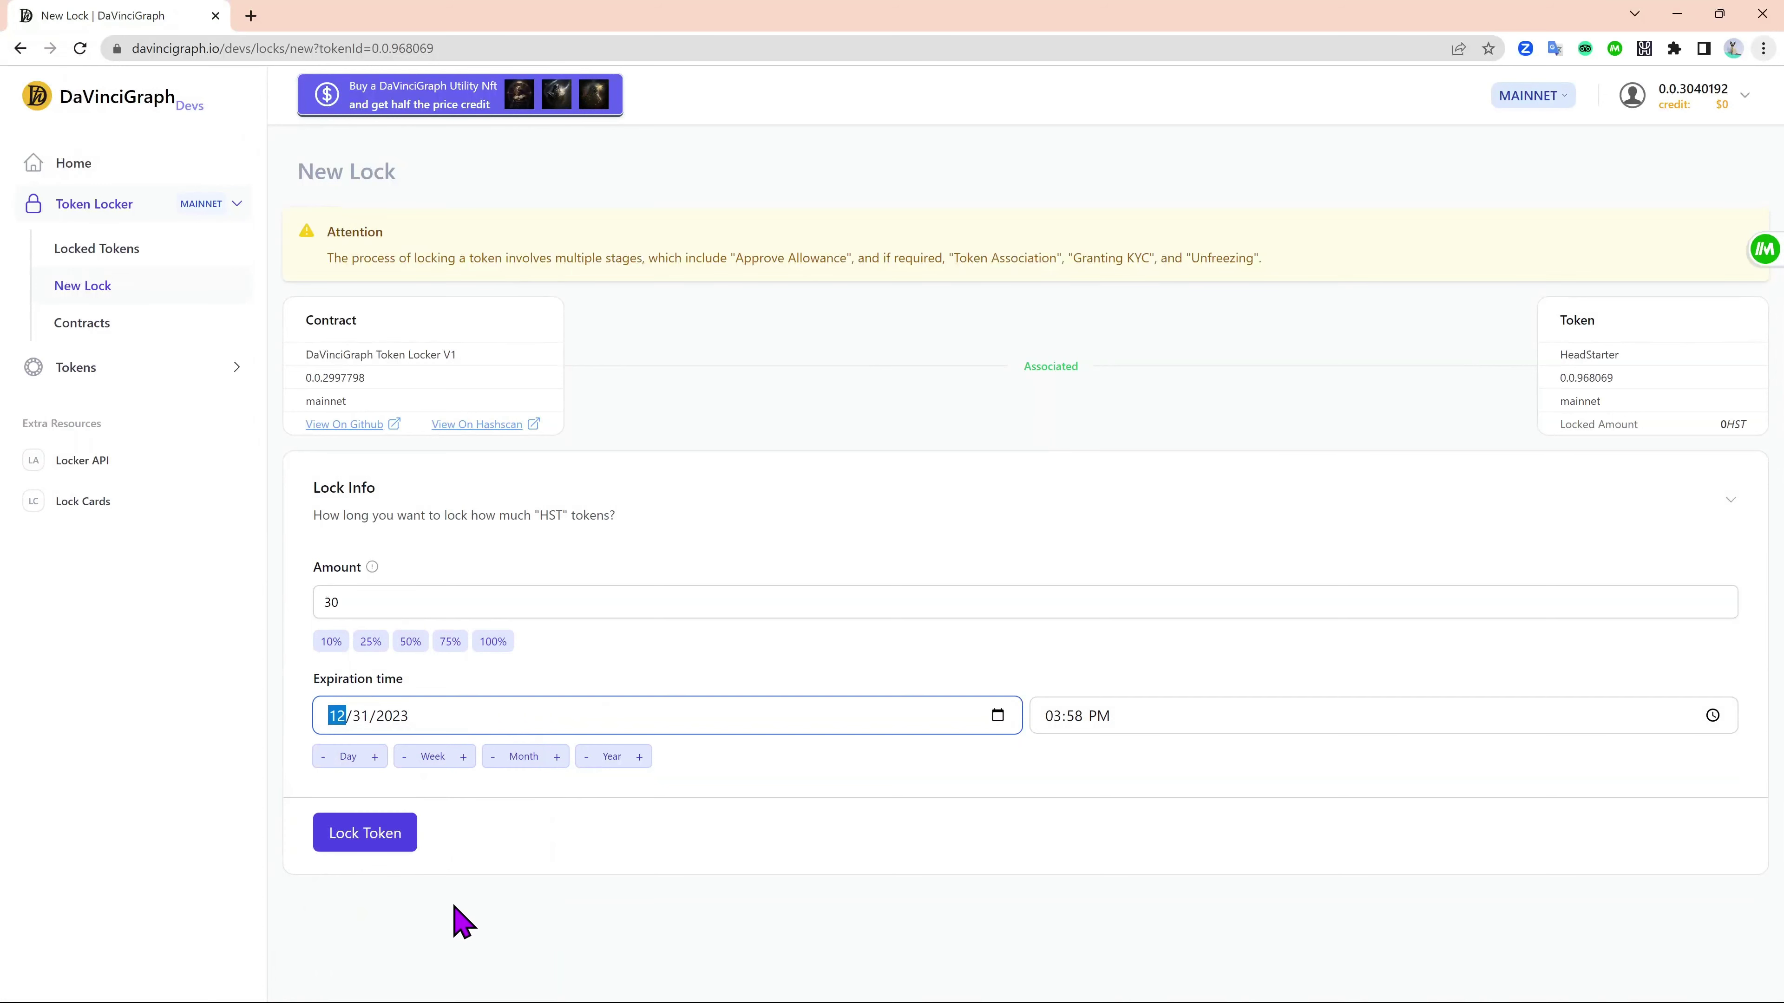
pyautogui.click(643, 843)
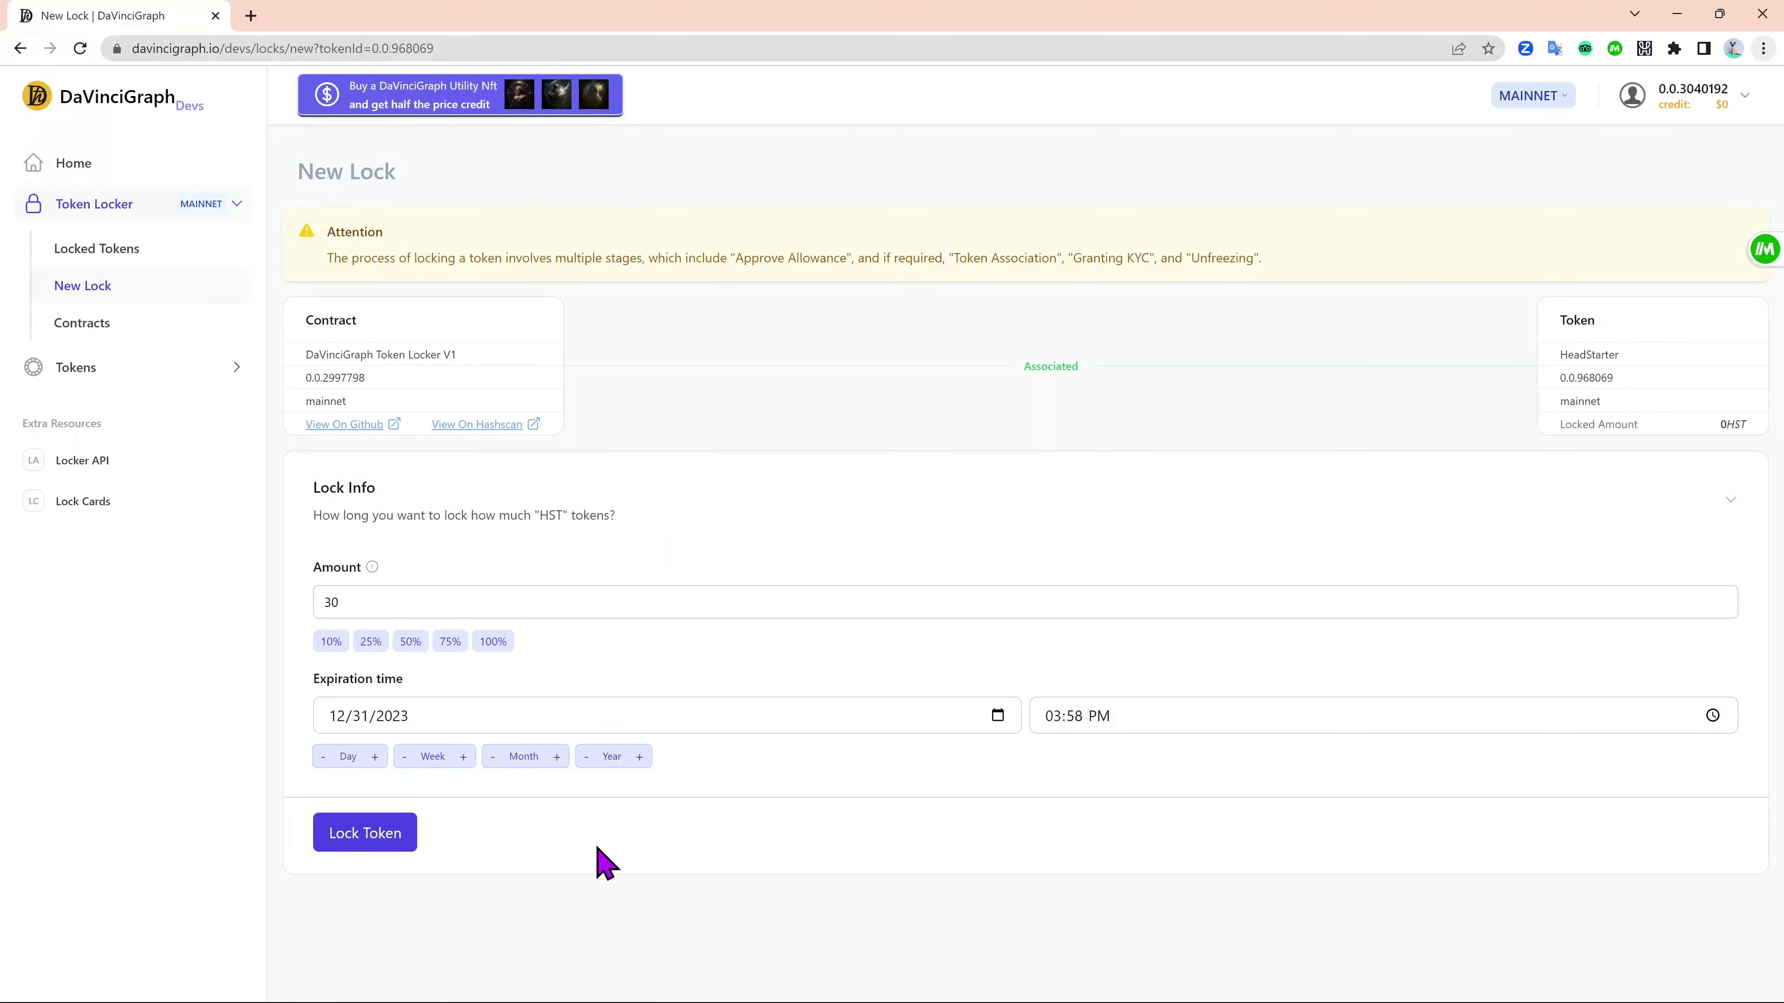
# - Lock the HST tokens, approving the token allowance and the smart contract execution in the Hashpack wallet
pyautogui.click(403, 843)
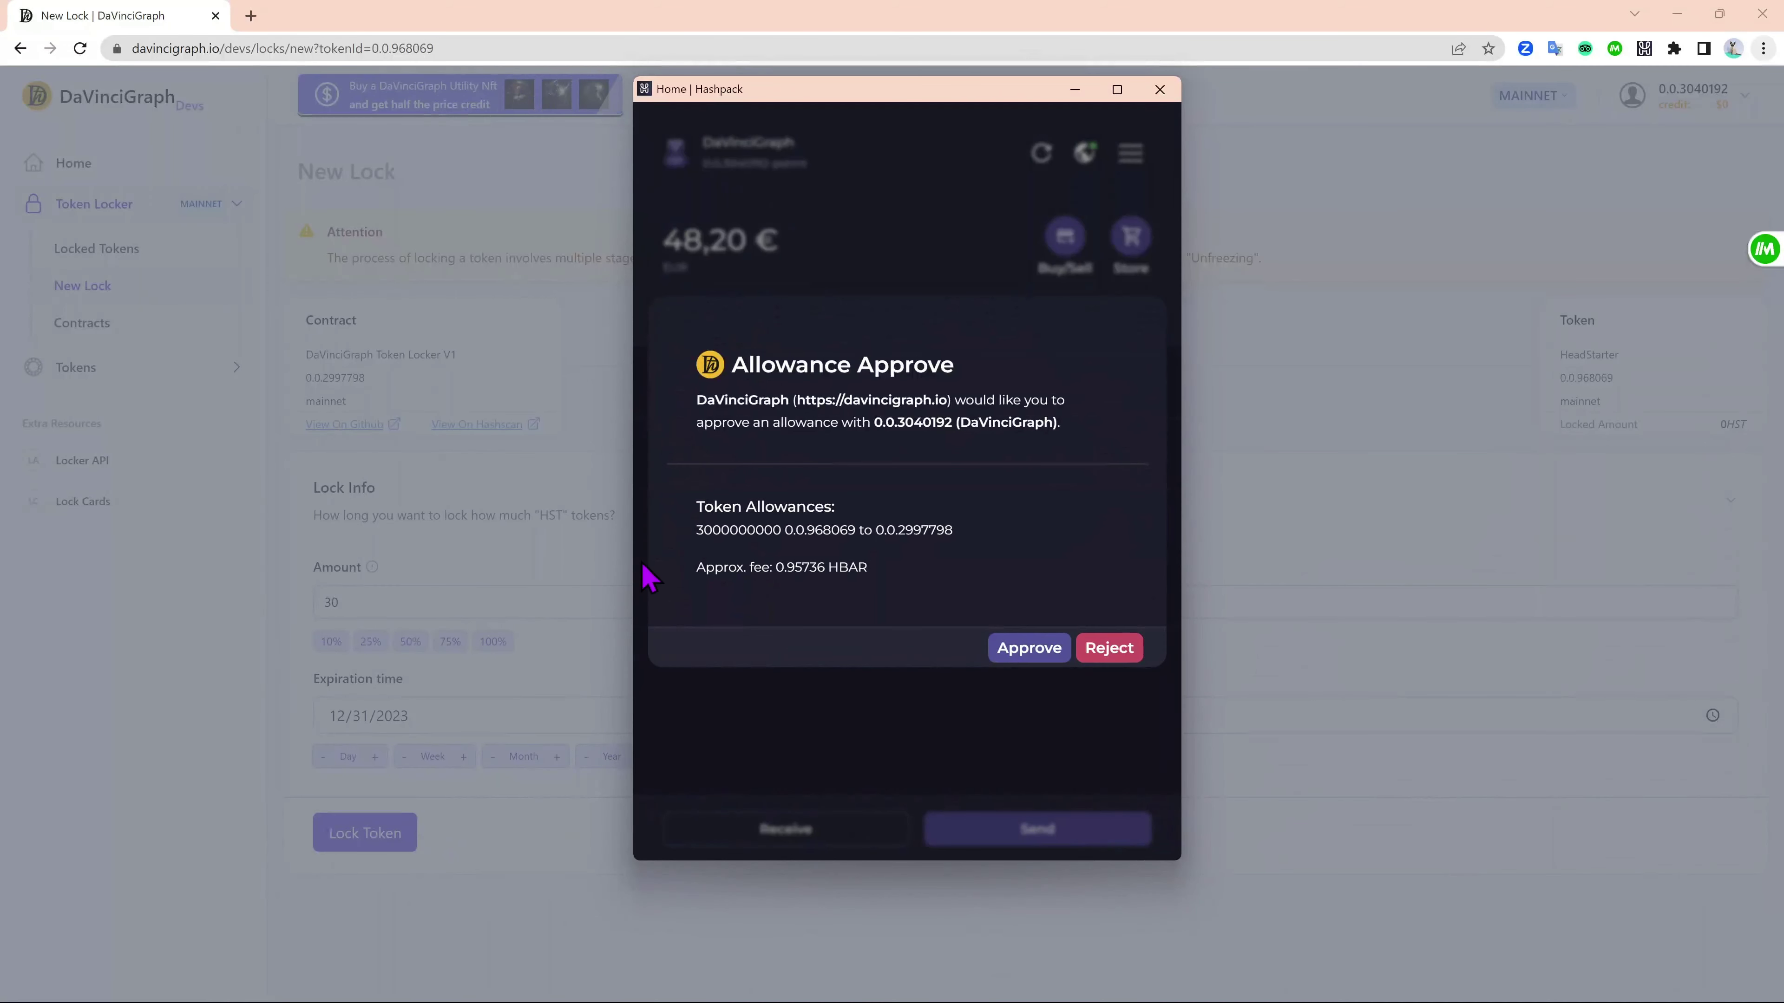
pyautogui.click(1029, 650)
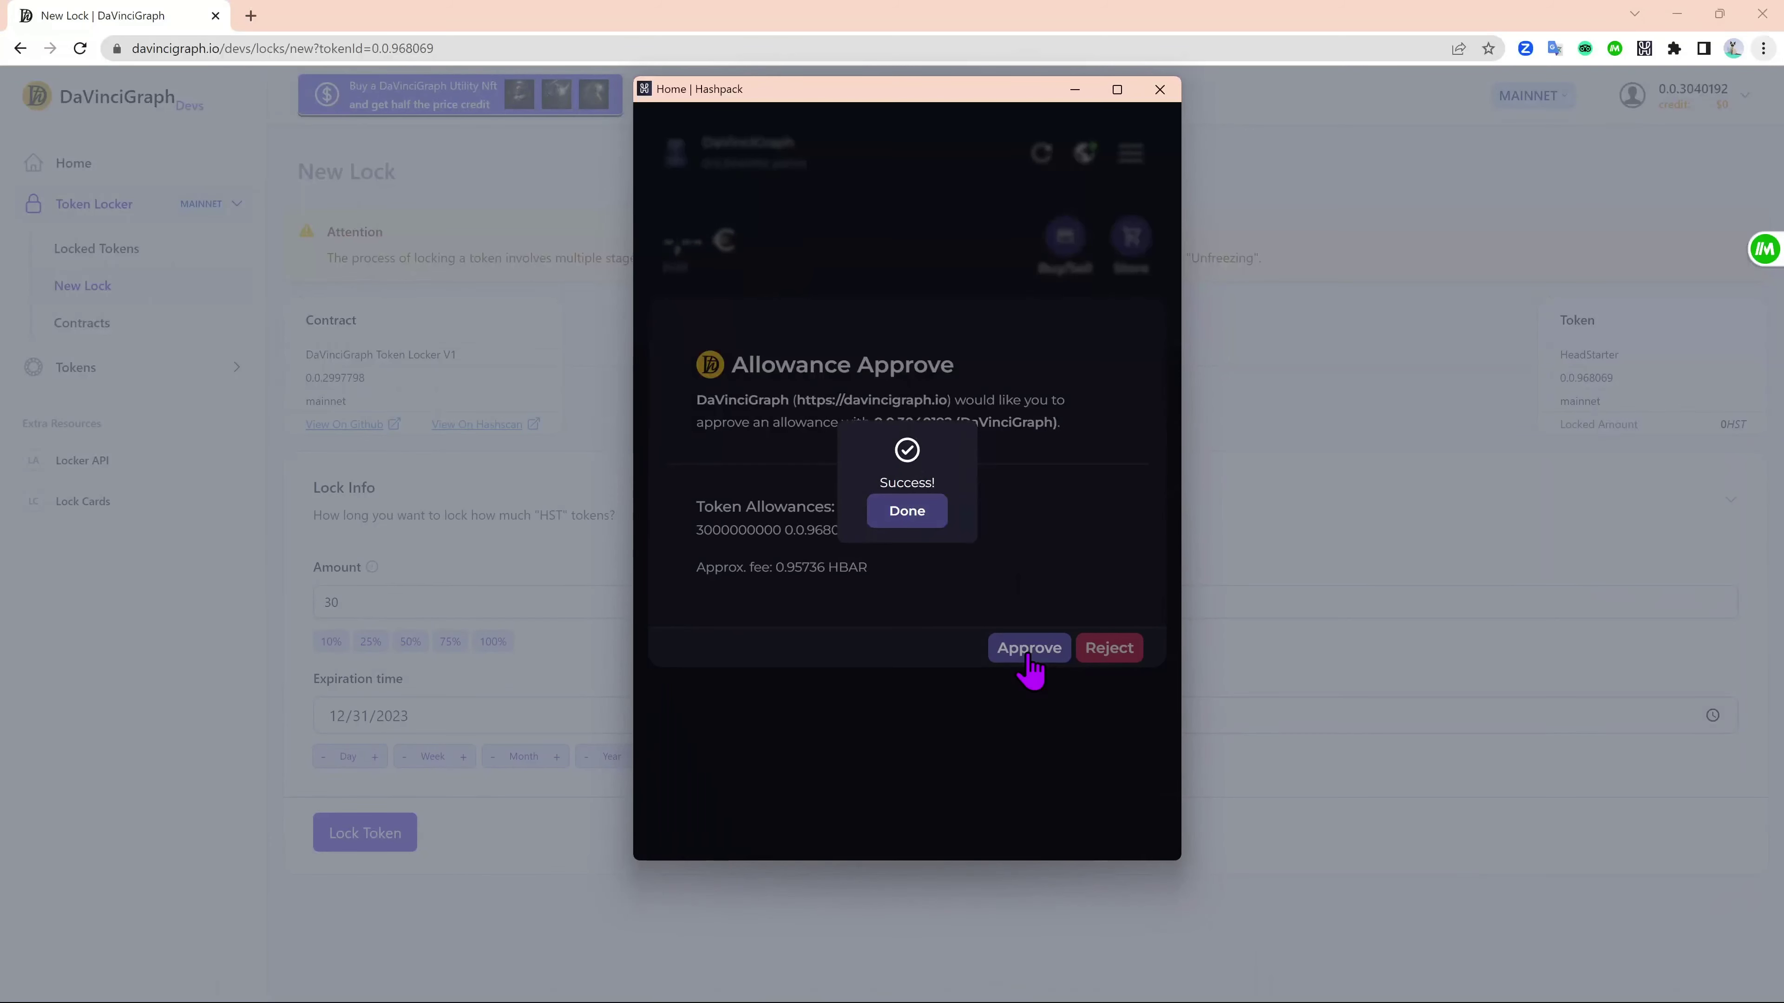
pyautogui.click(921, 519)
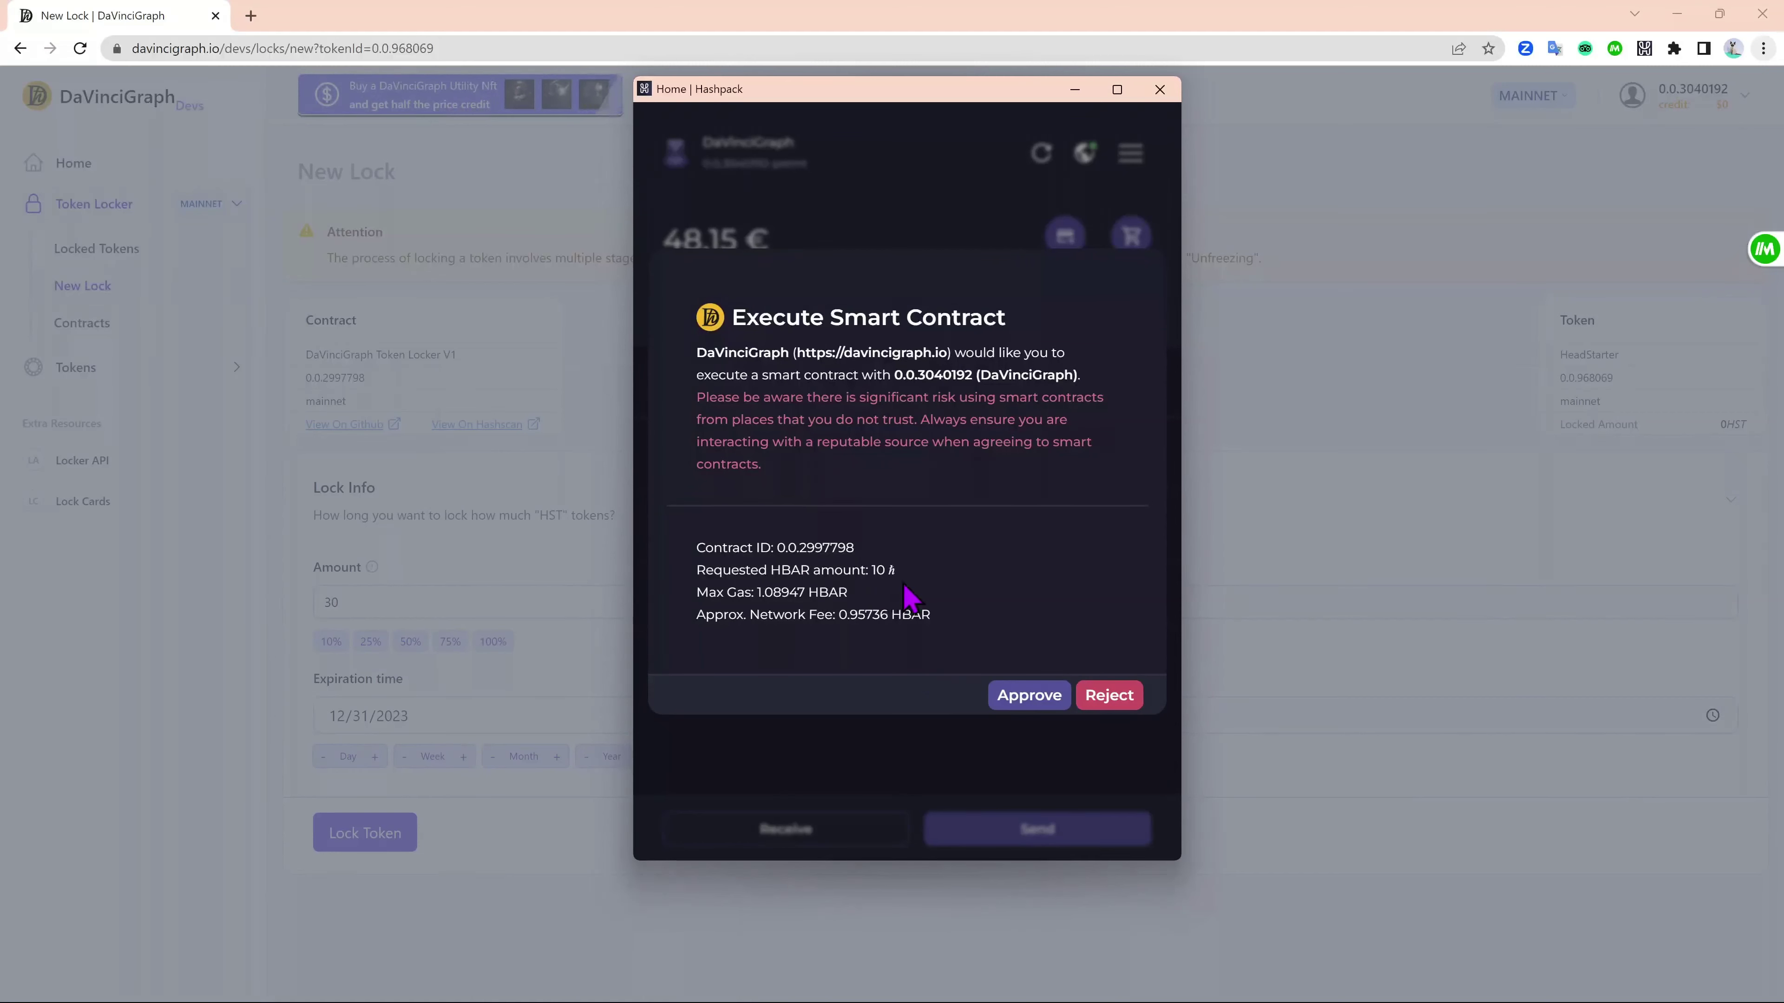
pyautogui.click(997, 695)
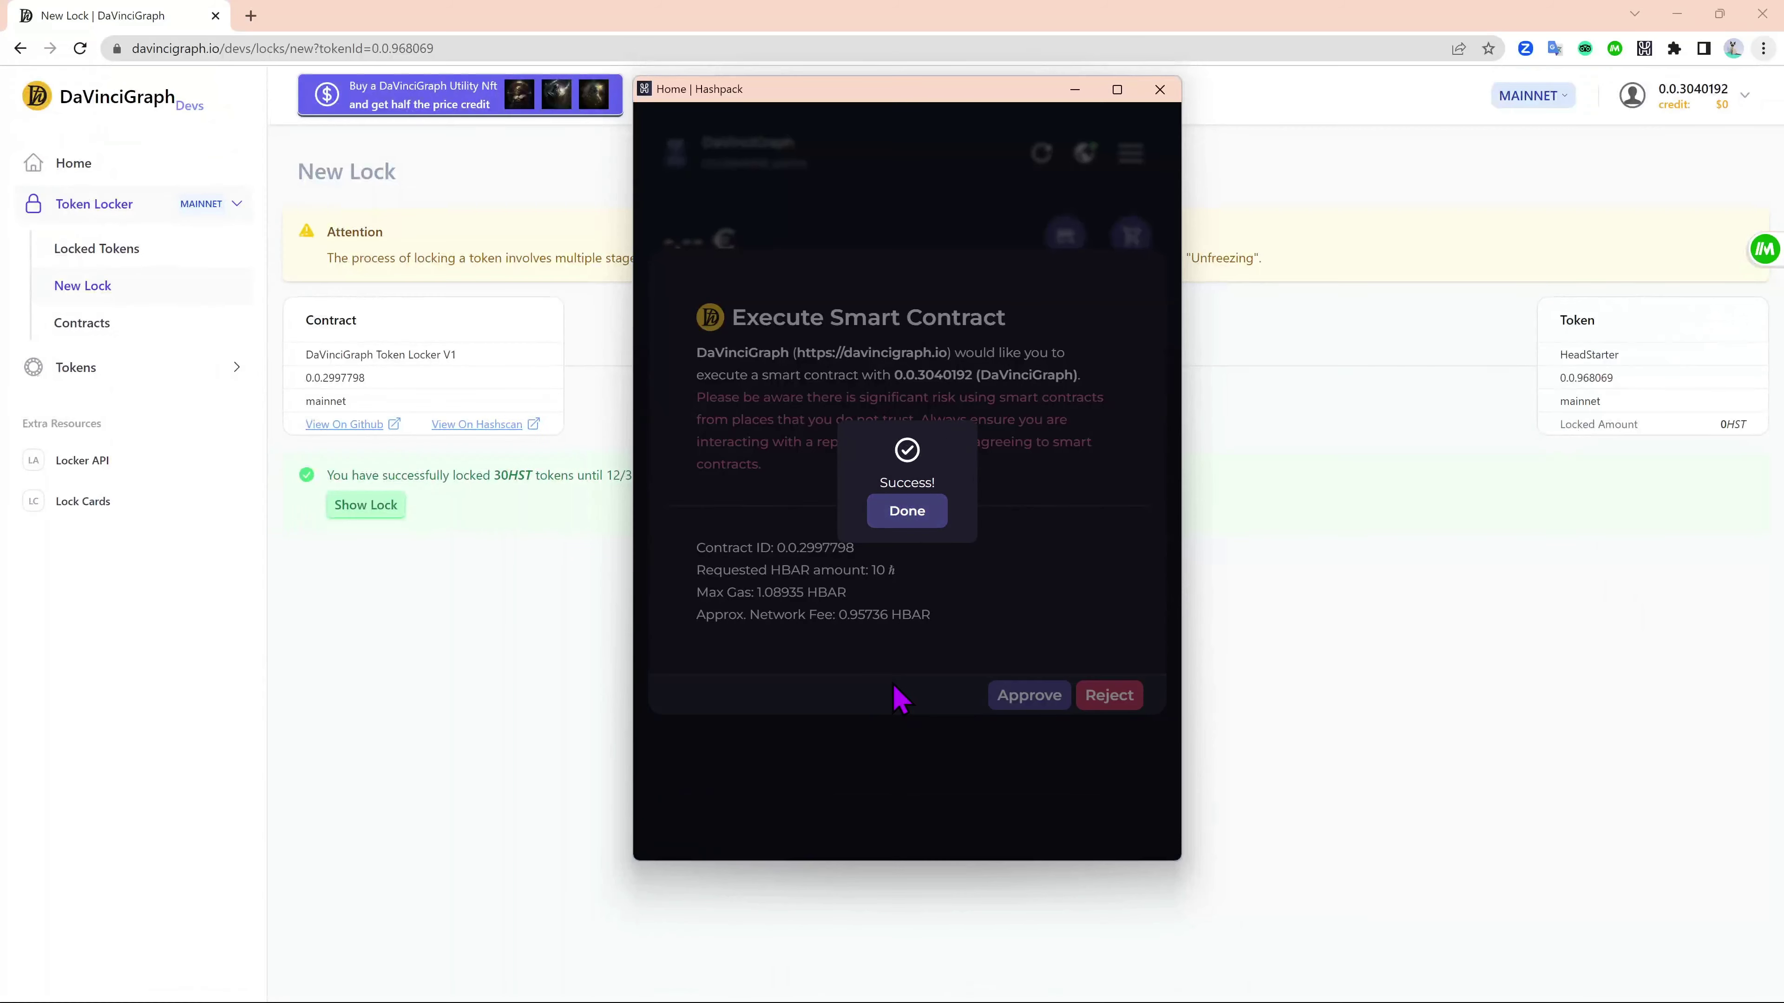
pyautogui.click(907, 511)
pyautogui.click(562, 599)
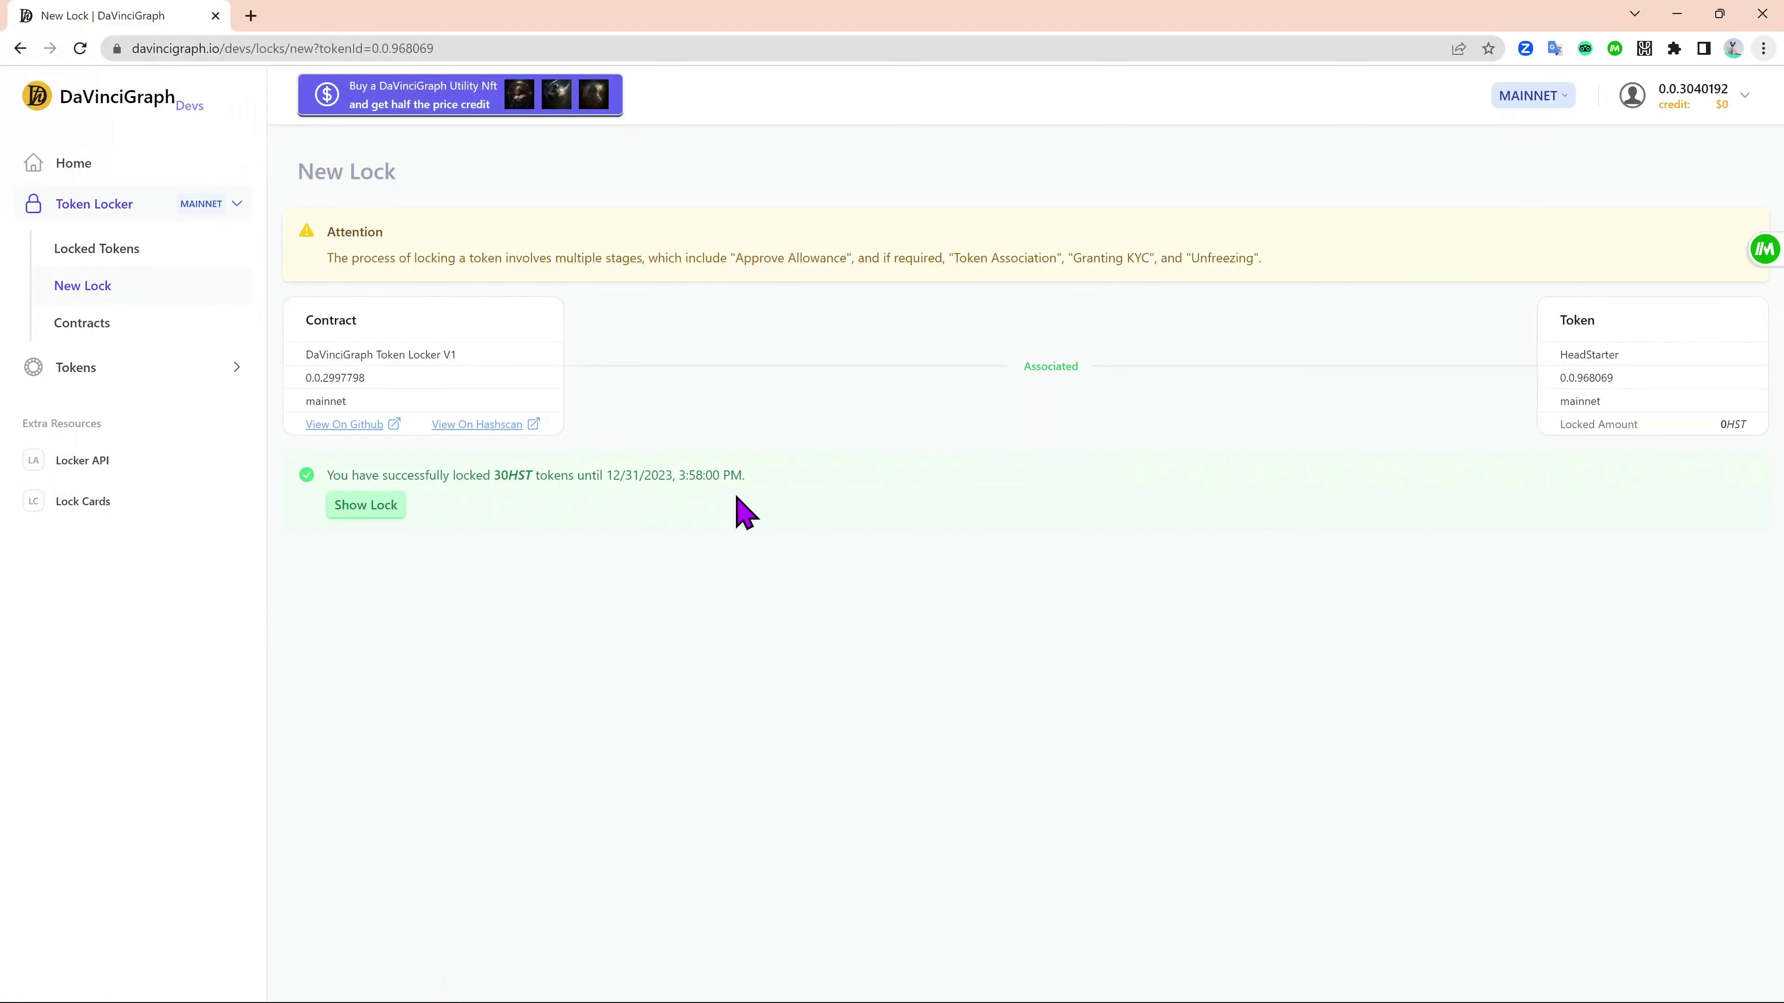
# - Show the newly created HeadStarter lock and review its details and history
pyautogui.click(365, 506)
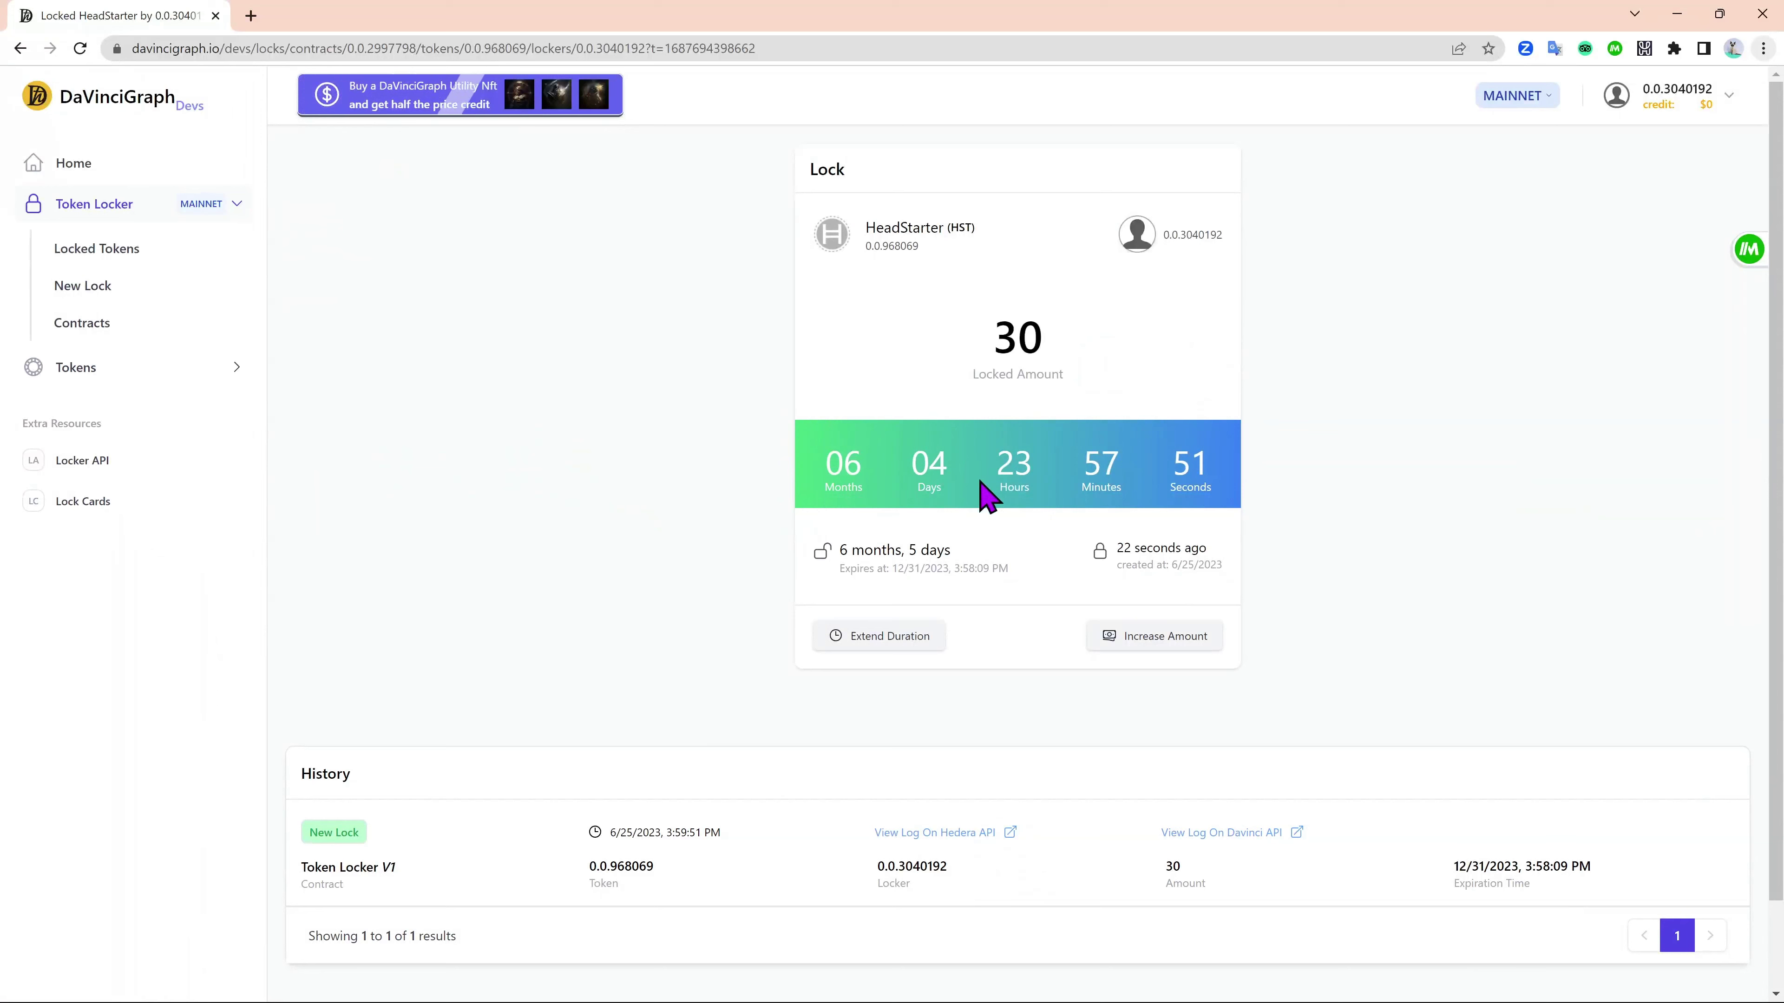
pyautogui.scroll(-1, 1254, 525)
pyautogui.scroll(1, 1222, 528)
# - Find HeadStarter among all locked tokens, view its locks and history, and open its single lock
pyautogui.click(140, 252)
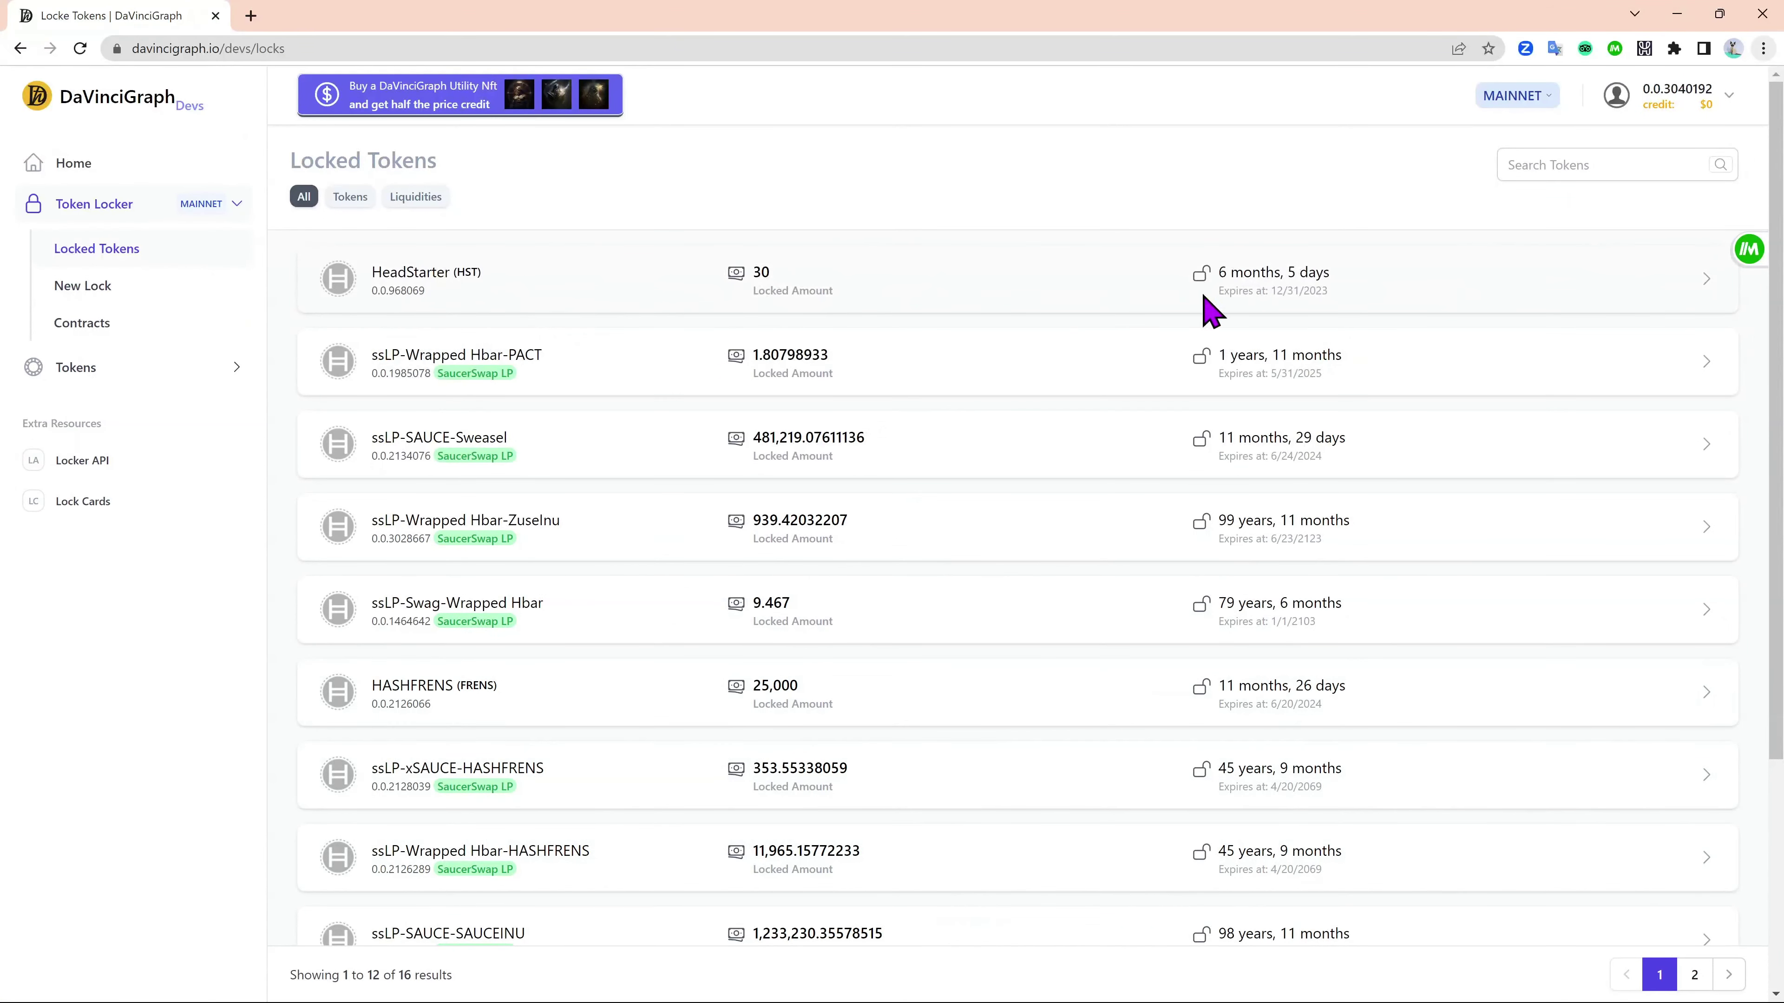
pyautogui.click(1708, 287)
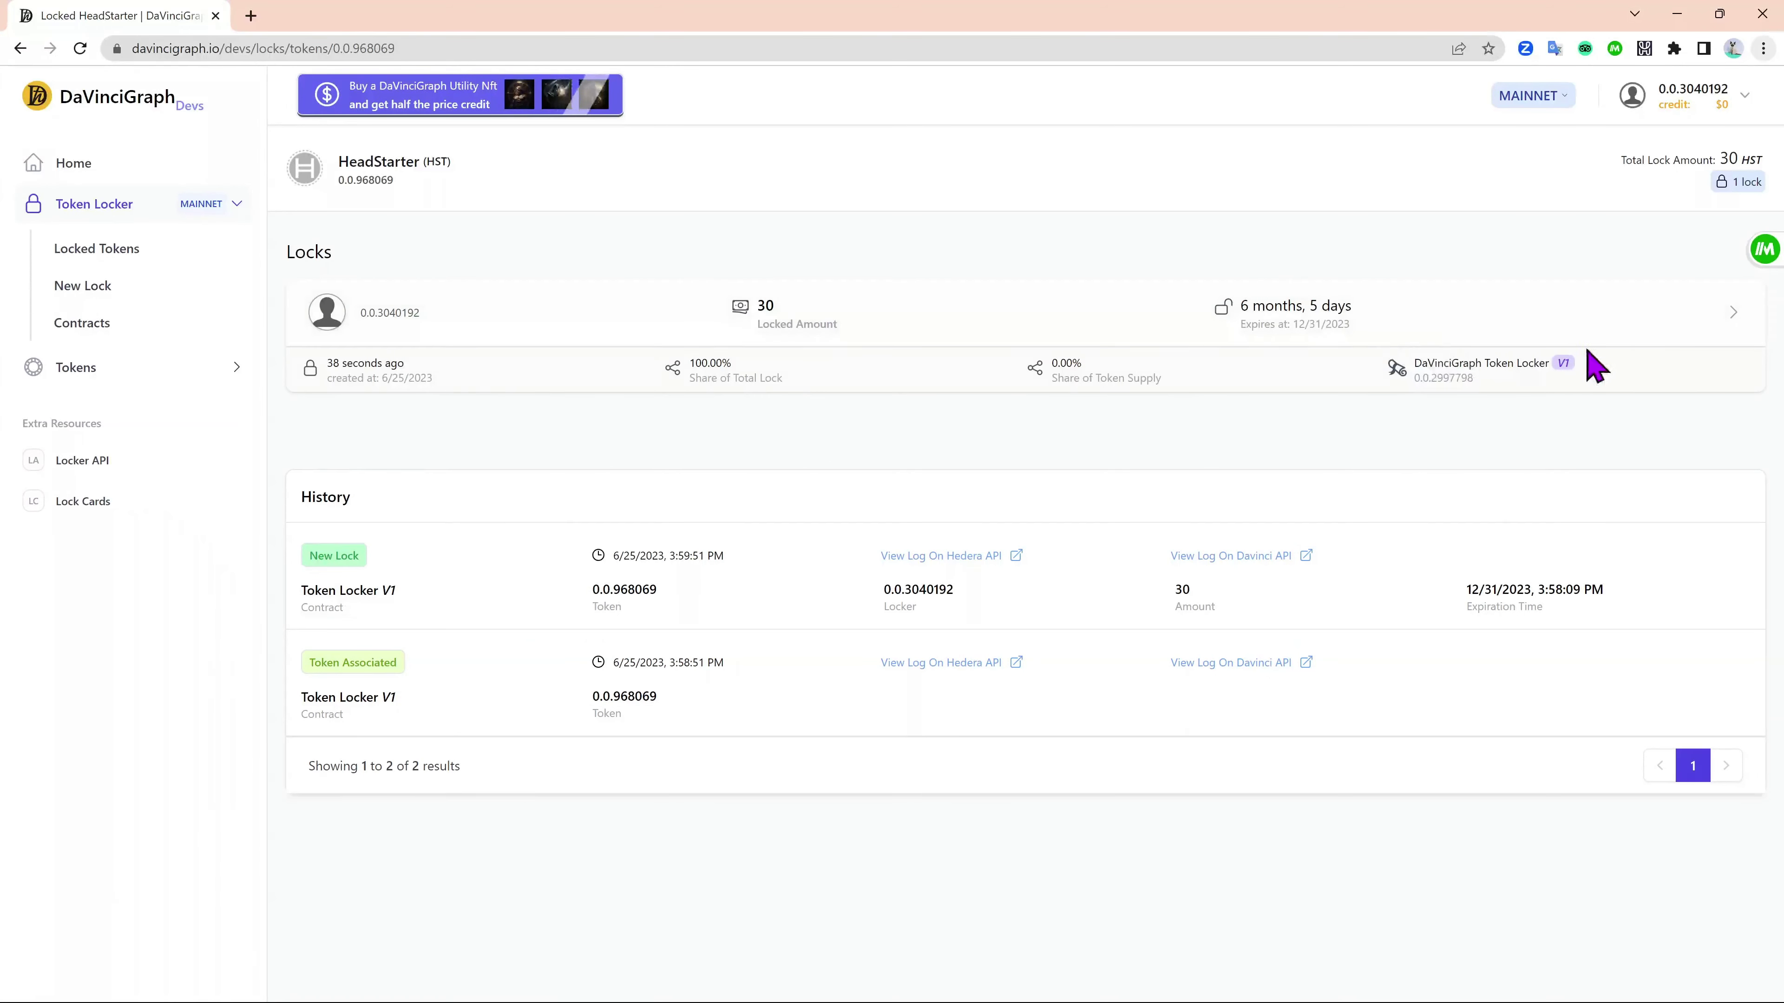
pyautogui.click(1734, 313)
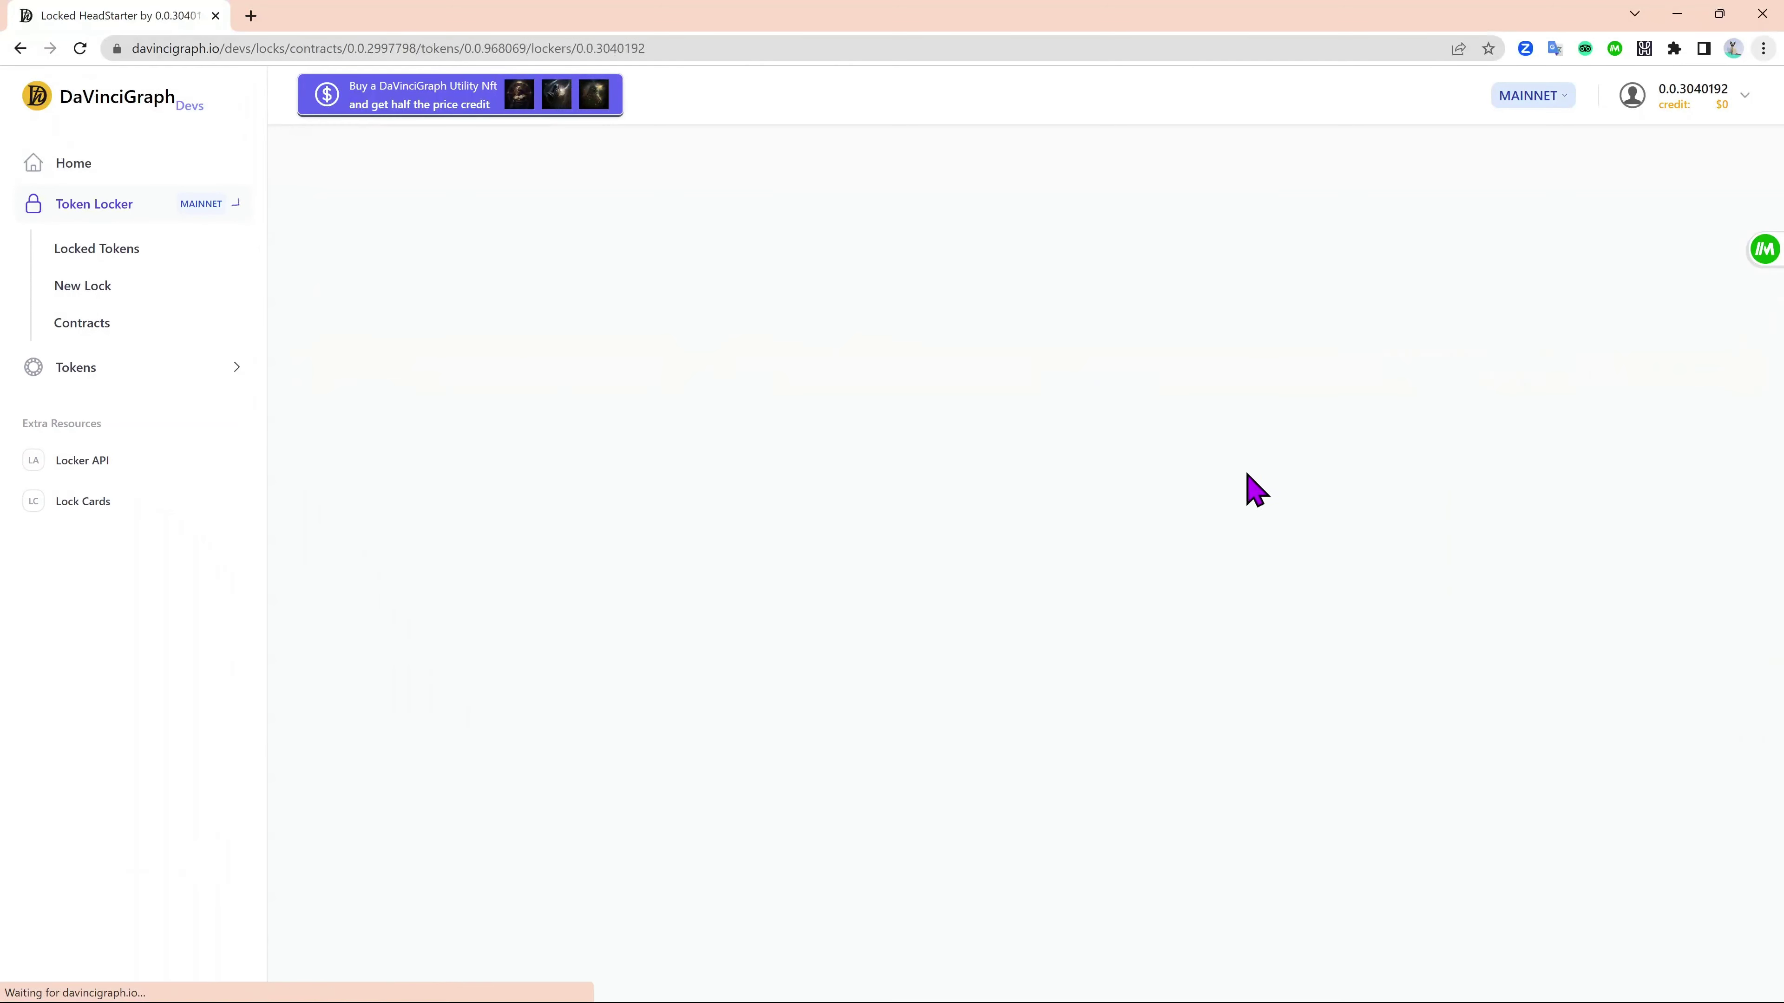